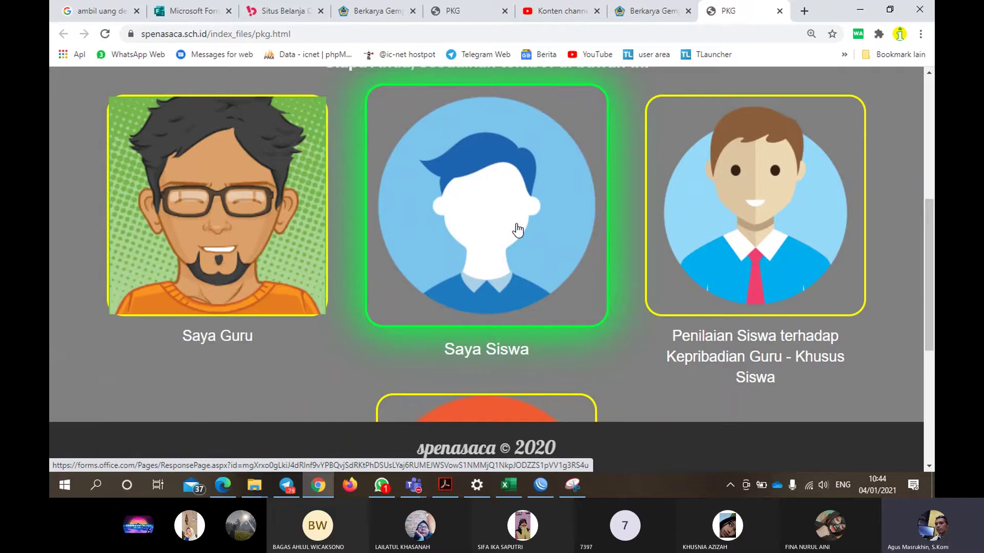
Look over the respondent options on the PKG page and open the Saya Siswa questionnaire
scroll(517, 231, down, 1)
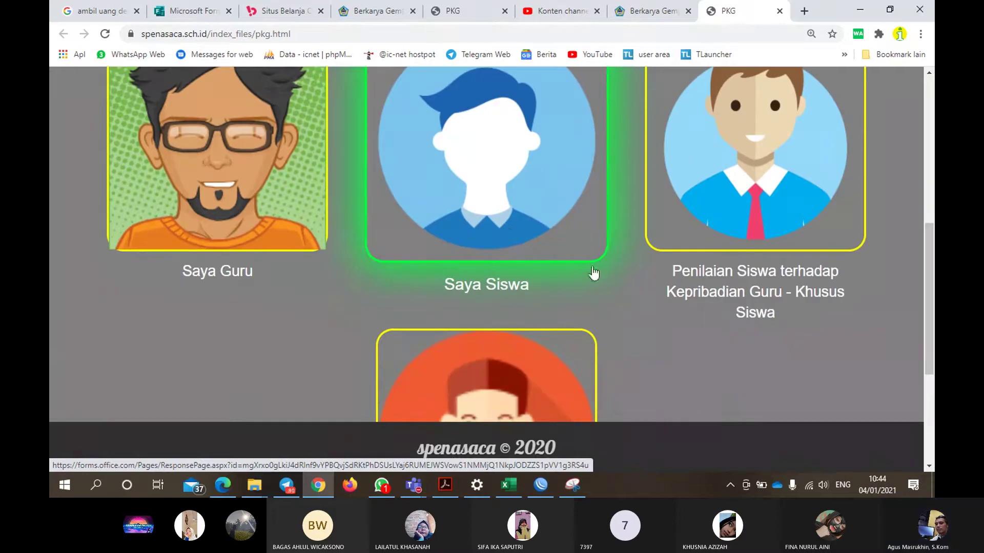
scroll(793, 193, up, 1)
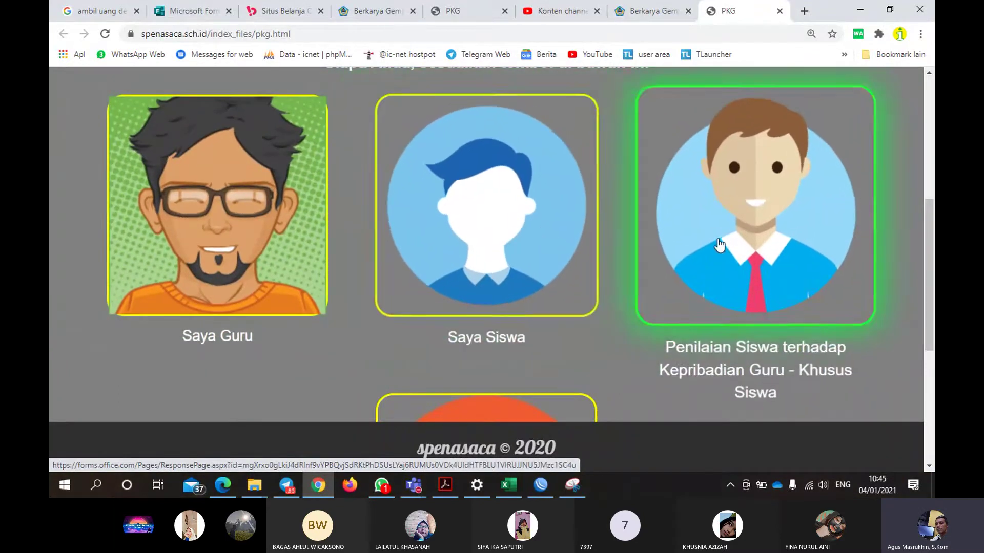
scroll(686, 246, down, 5)
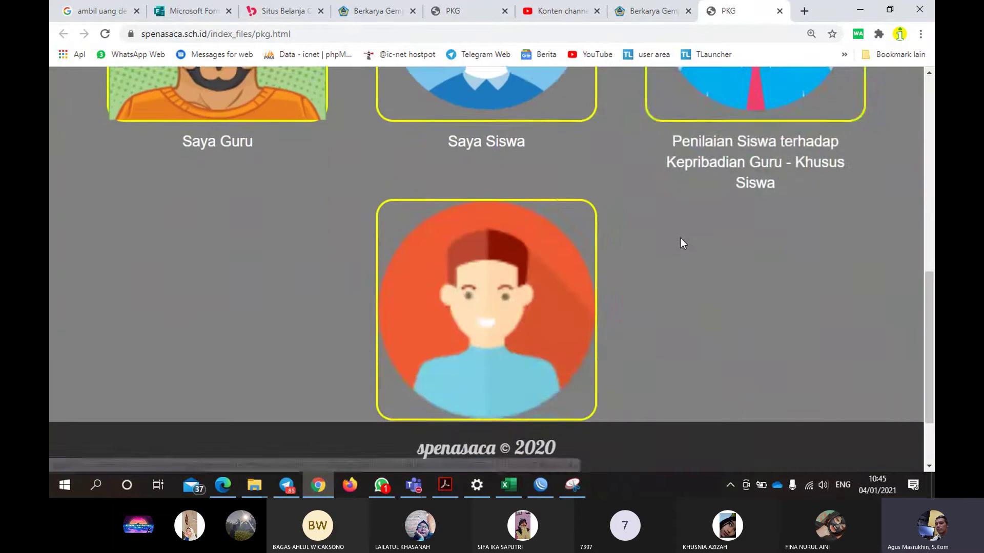
scroll(510, 249, up, 1)
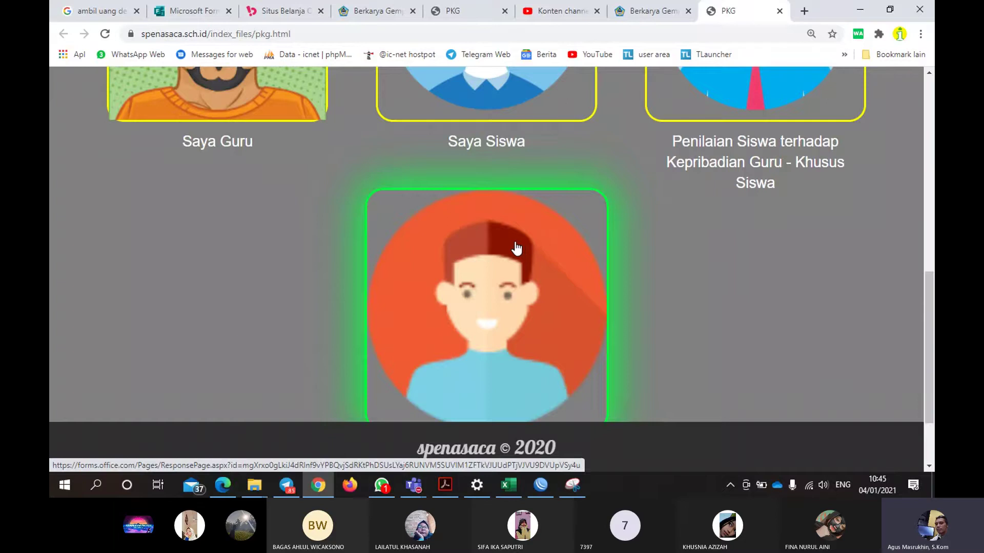
scroll(515, 248, down, 1)
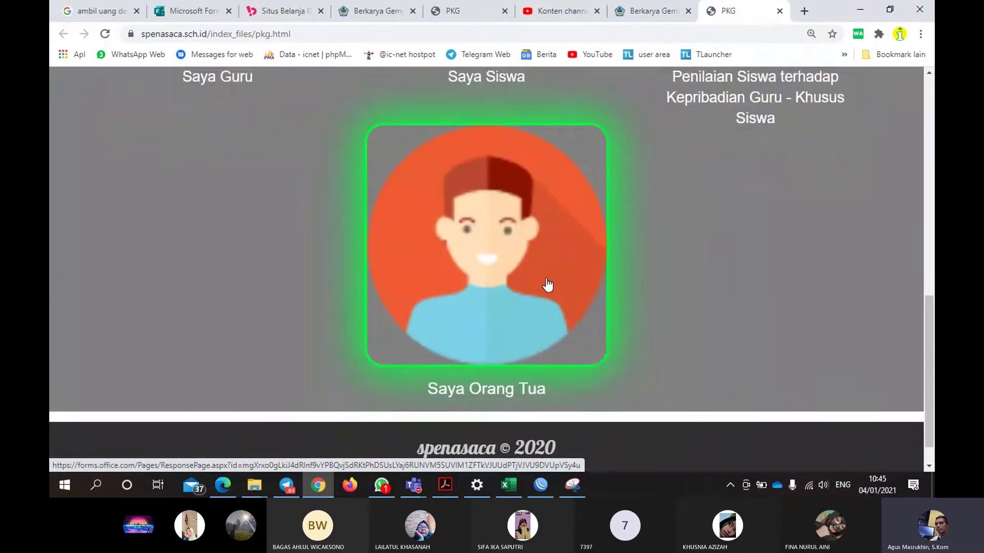
scroll(474, 287, up, 1)
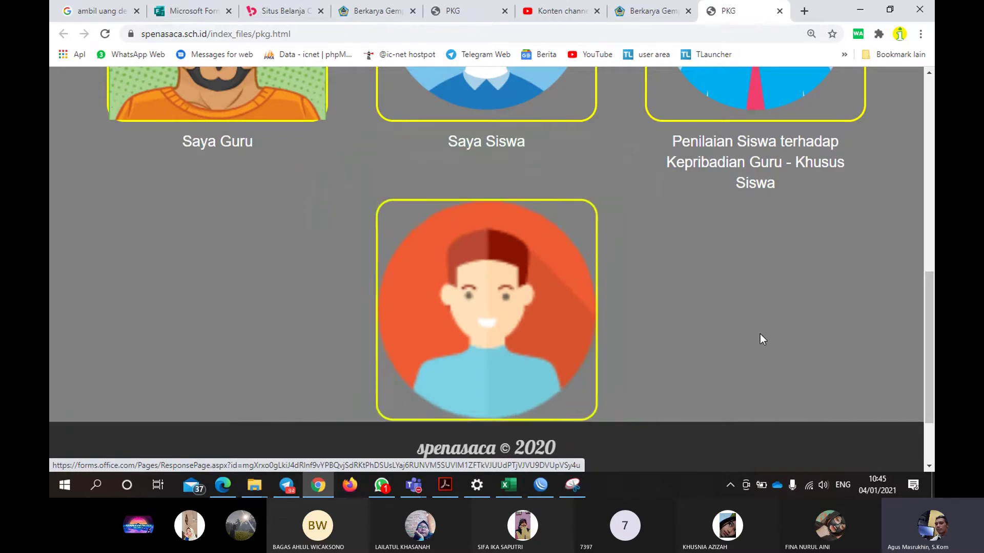
scroll(761, 336, up, 1)
scroll(760, 338, up, 1)
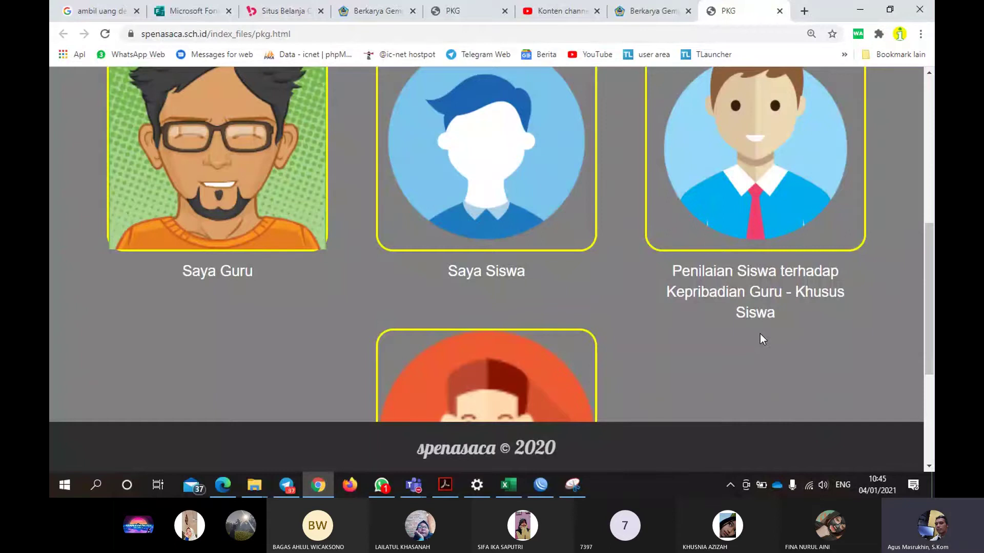
scroll(760, 334, up, 1)
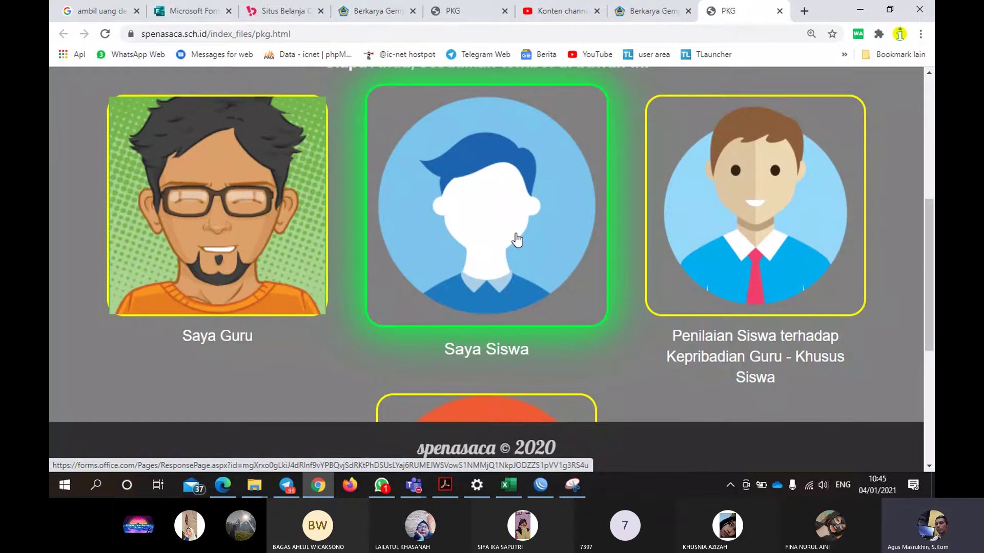
click(516, 236)
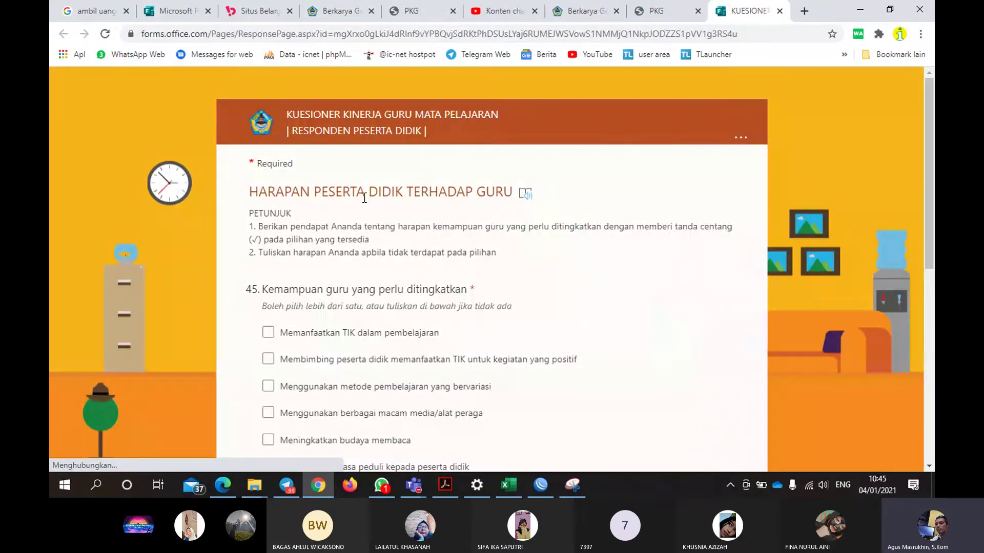
Go back through the student questionnaire from its last page to the opening page with the instructions
scroll(365, 198, down, 8)
click(306, 336)
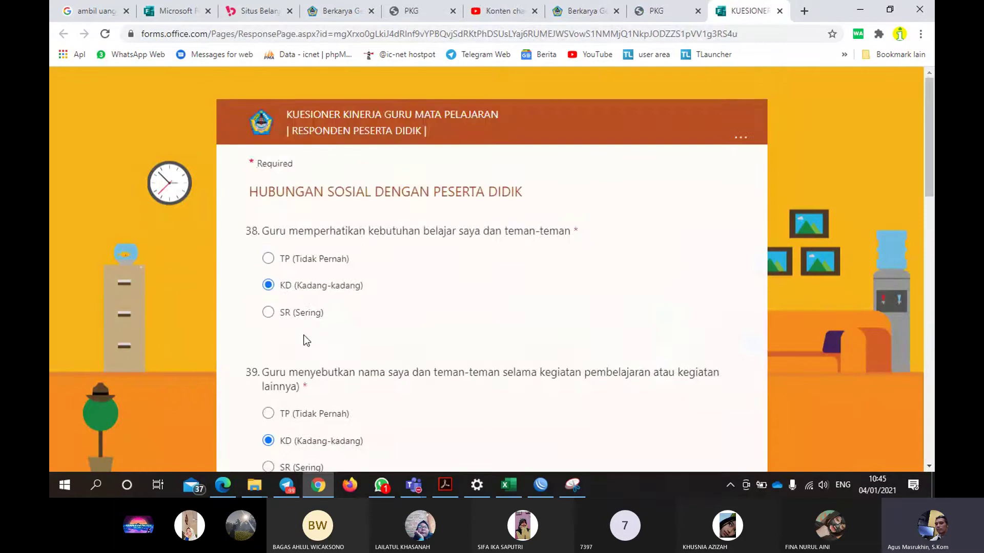
scroll(300, 342, down, 10)
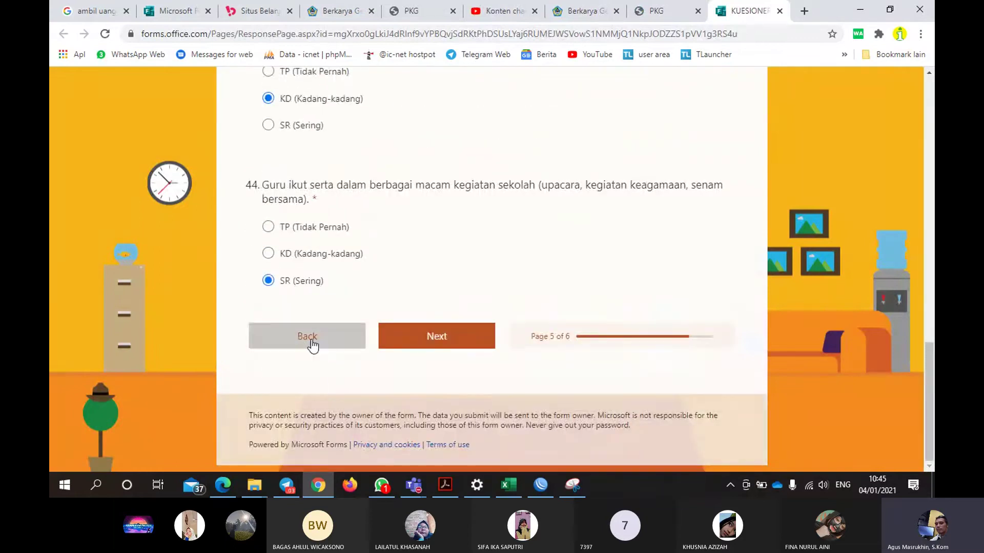
click(310, 339)
scroll(310, 337, down, 15)
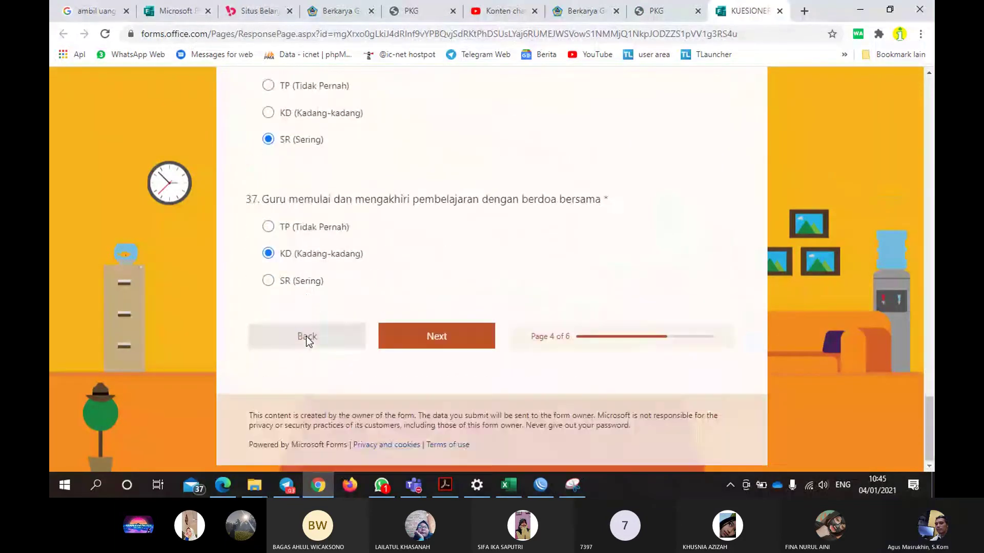
click(306, 337)
scroll(306, 334, down, 12)
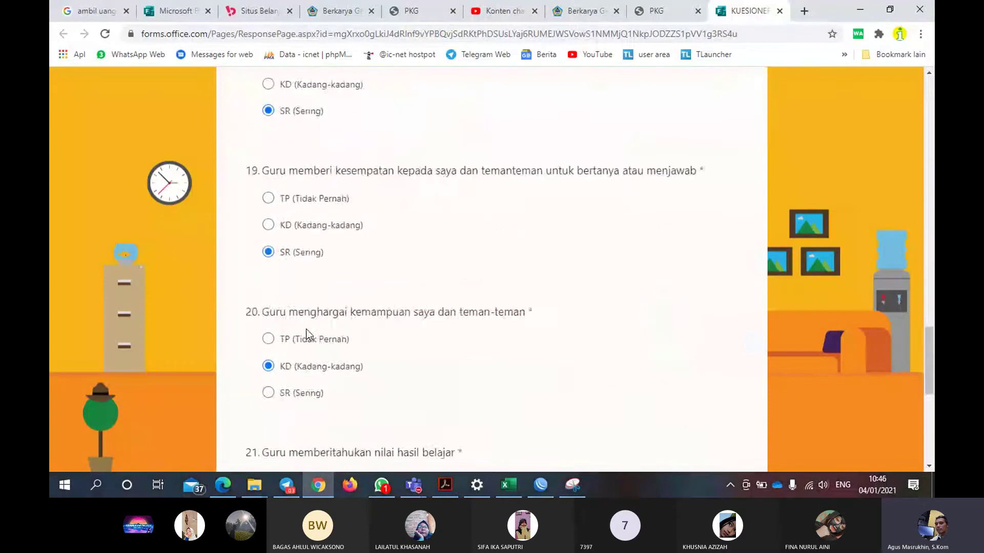
scroll(306, 329, down, 5)
click(305, 333)
scroll(306, 332, down, 5)
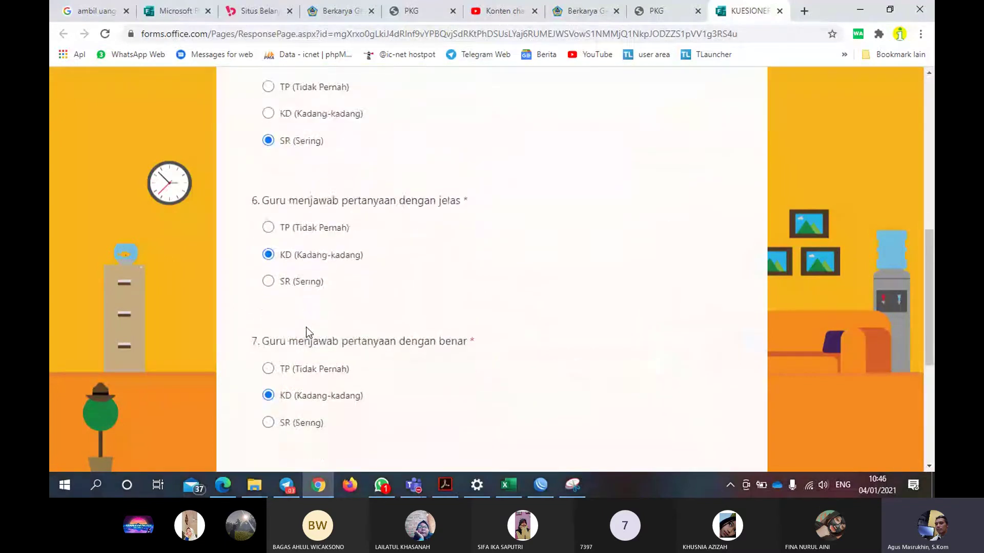
scroll(306, 332, down, 5)
click(307, 333)
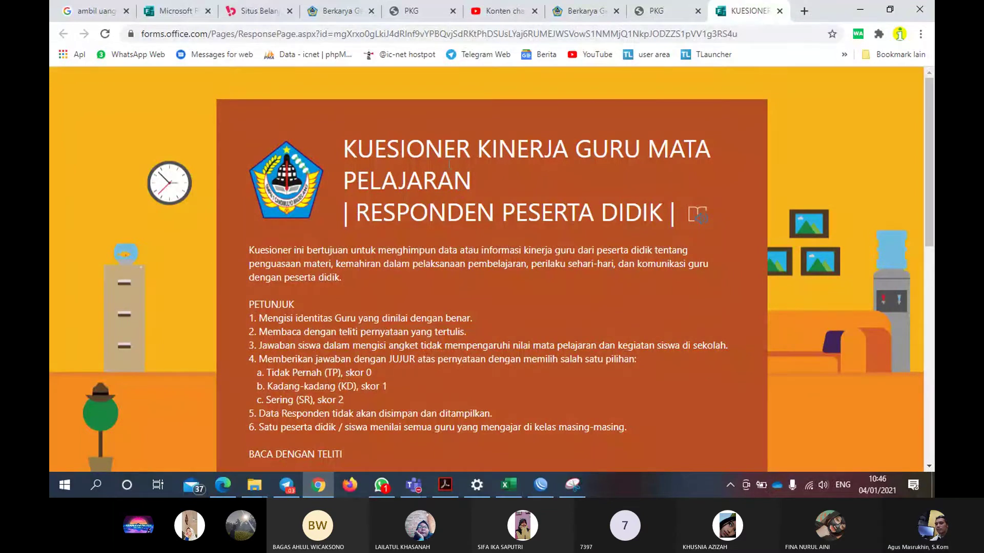
Read the questionnaire's title and PETUNJUK instructions, highlighting the respondent type and points 1, 2, 3 and 5
drag(358, 213, 629, 213)
scroll(629, 213, down, 1)
scroll(623, 210, down, 2)
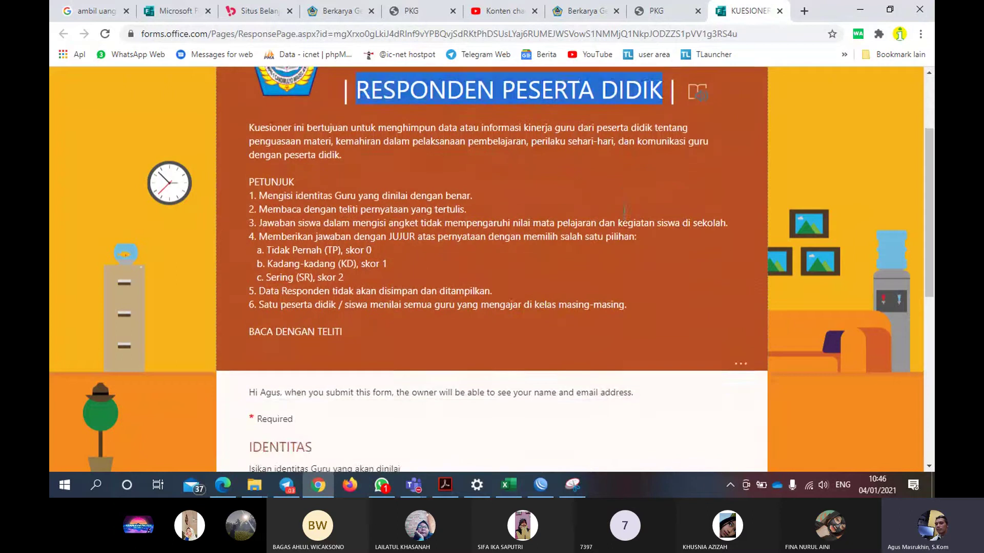
scroll(618, 211, up, 1)
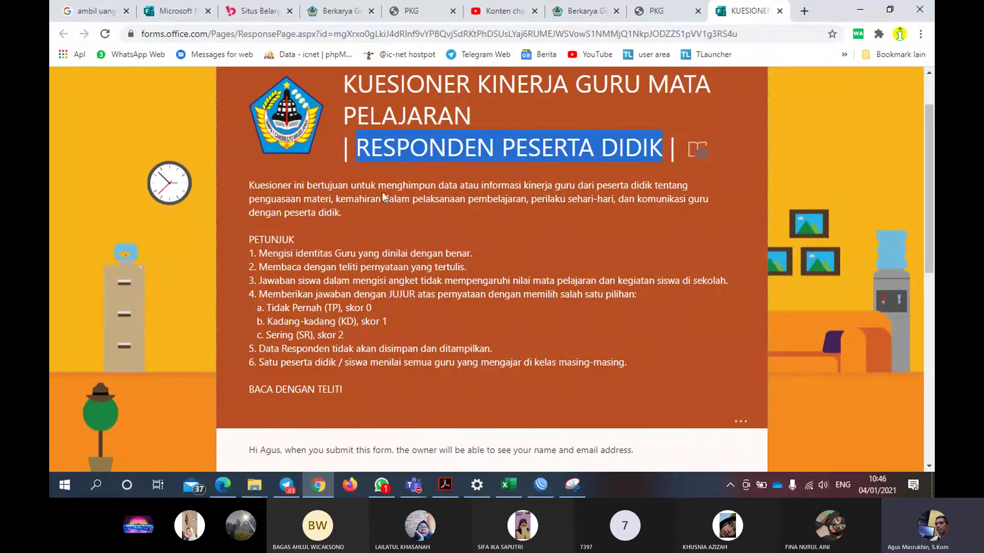
scroll(380, 190, down, 3)
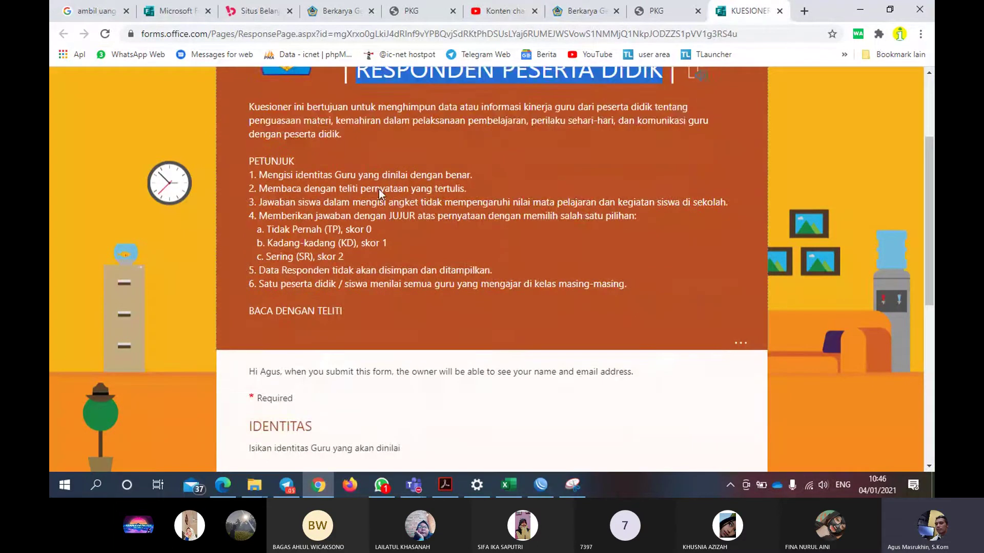
drag(417, 123, 489, 129)
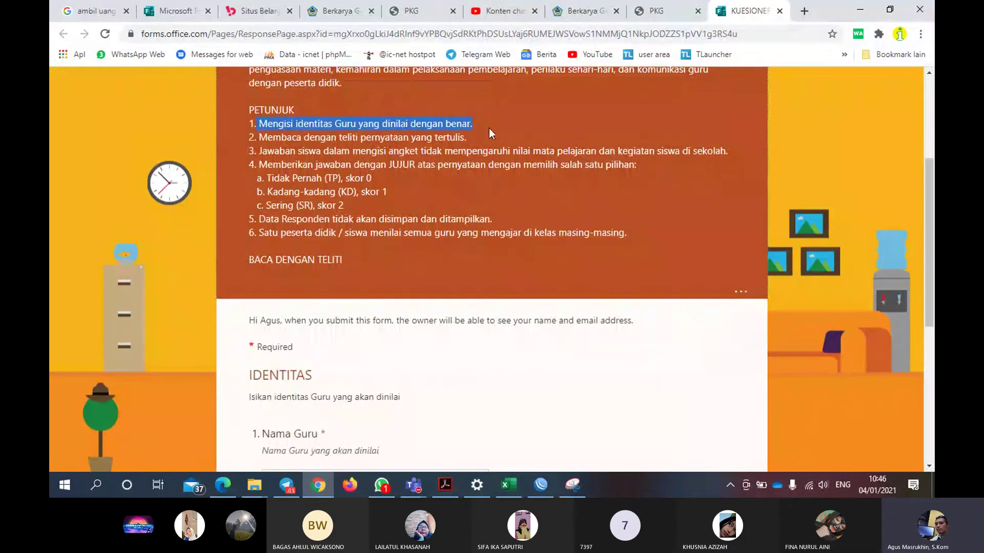
drag(259, 137, 481, 149)
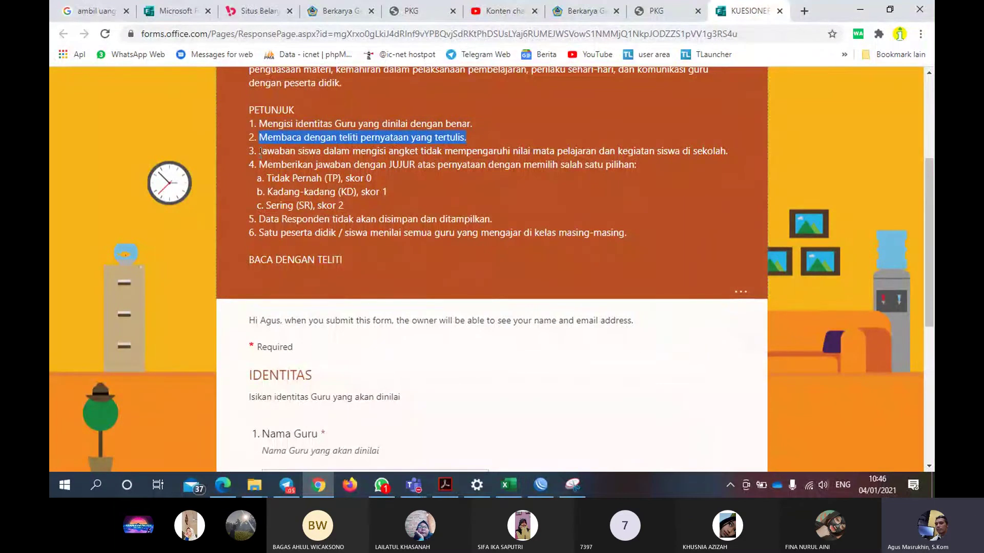
drag(260, 151, 782, 157)
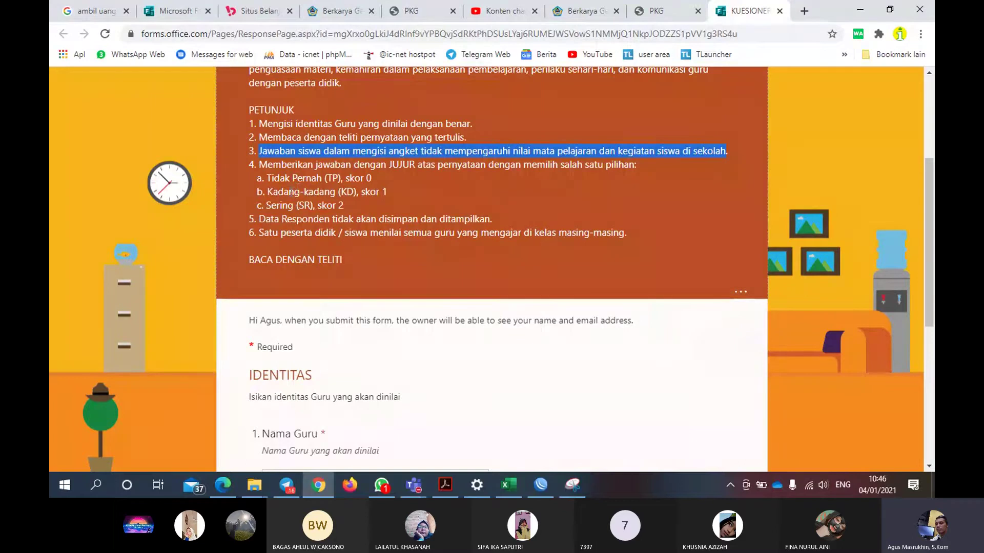
drag(259, 219, 496, 224)
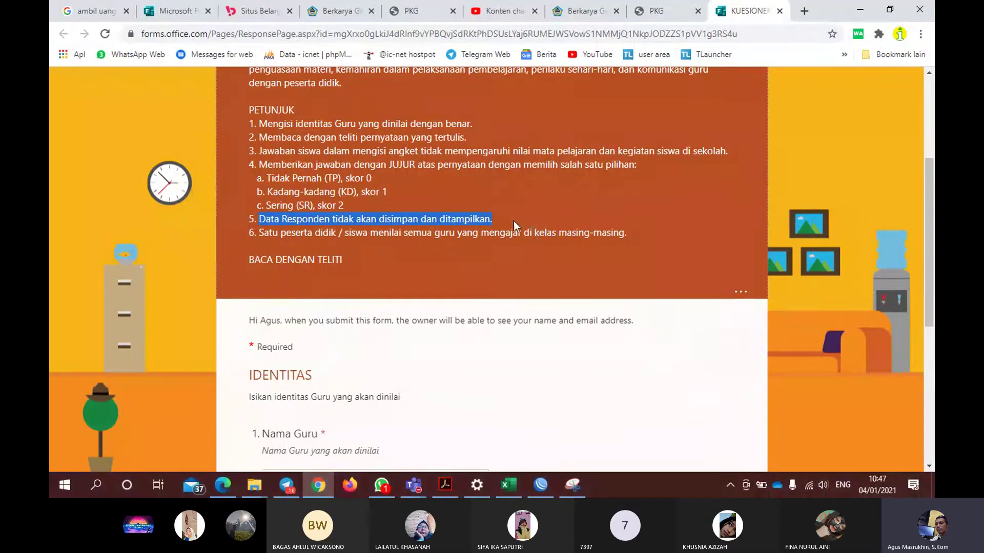
scroll(513, 220, down, 1)
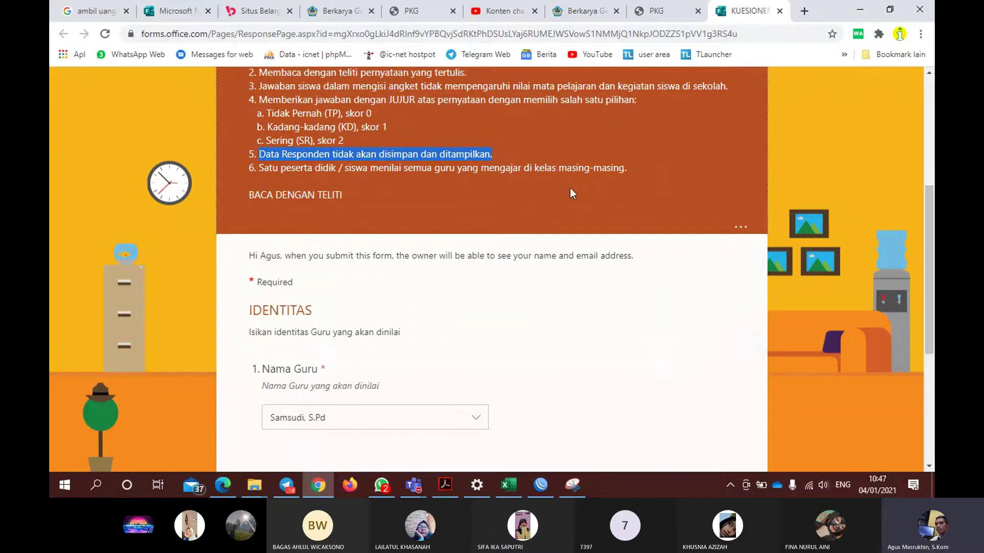
scroll(570, 190, up, 1)
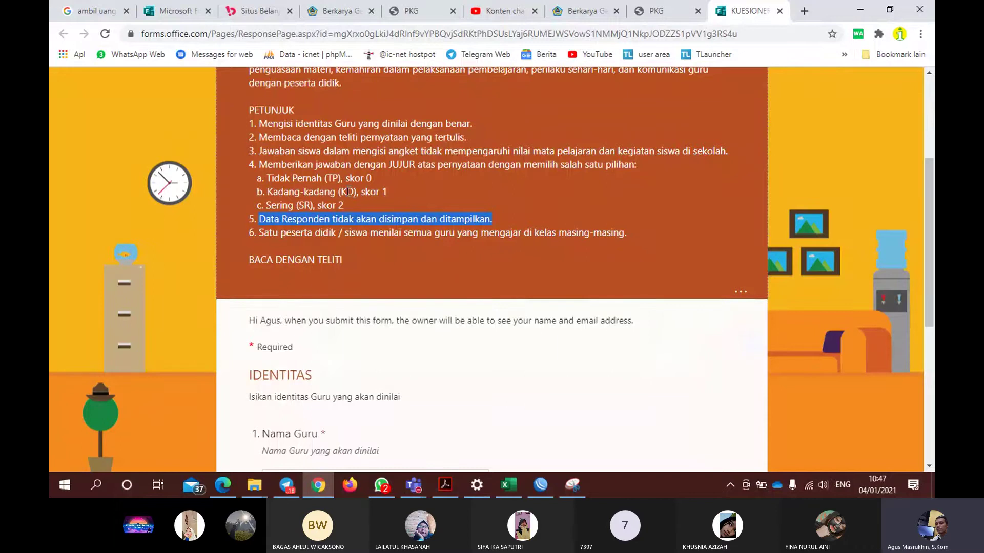
Choose the second teacher in the list as the Nama Guru in the IDENTITAS section
scroll(349, 192, down, 5)
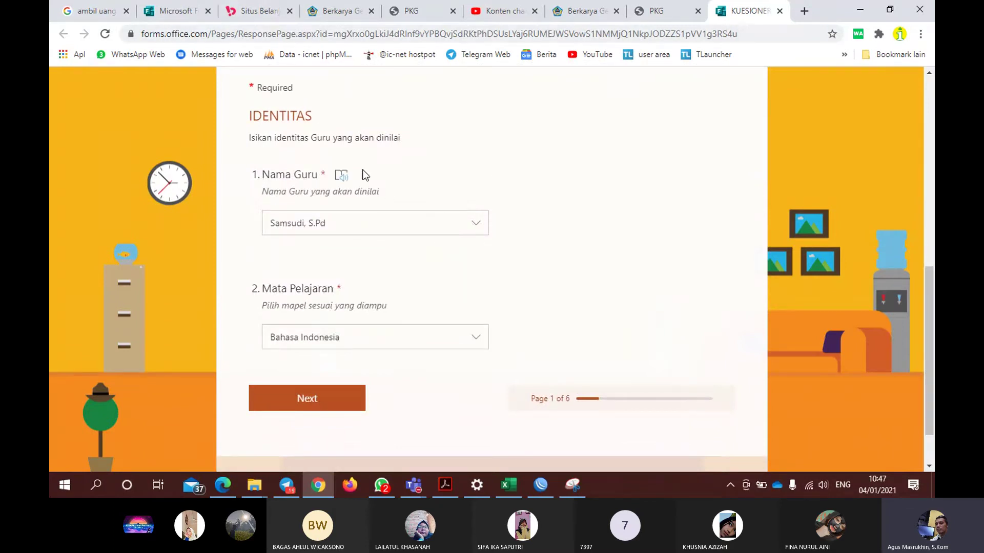
click(472, 225)
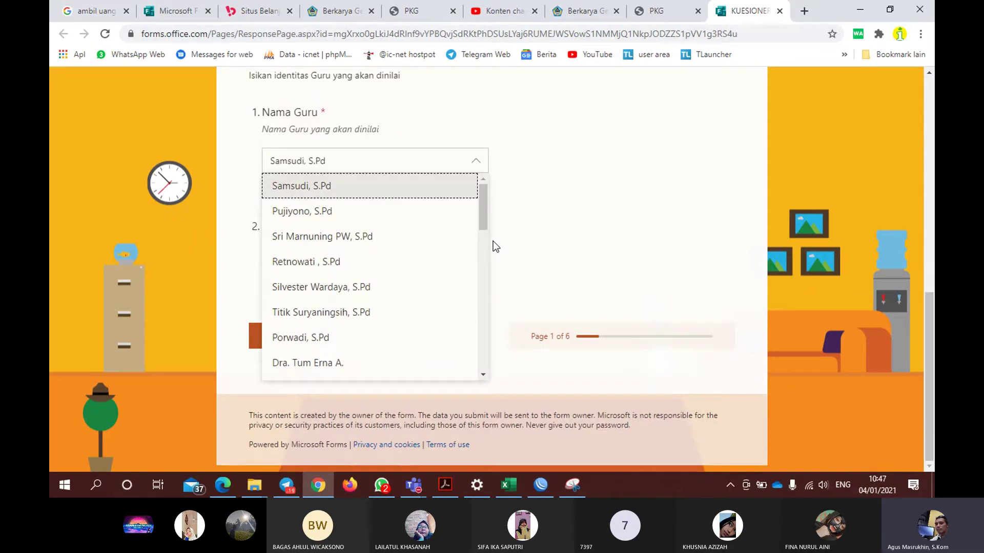
click(402, 214)
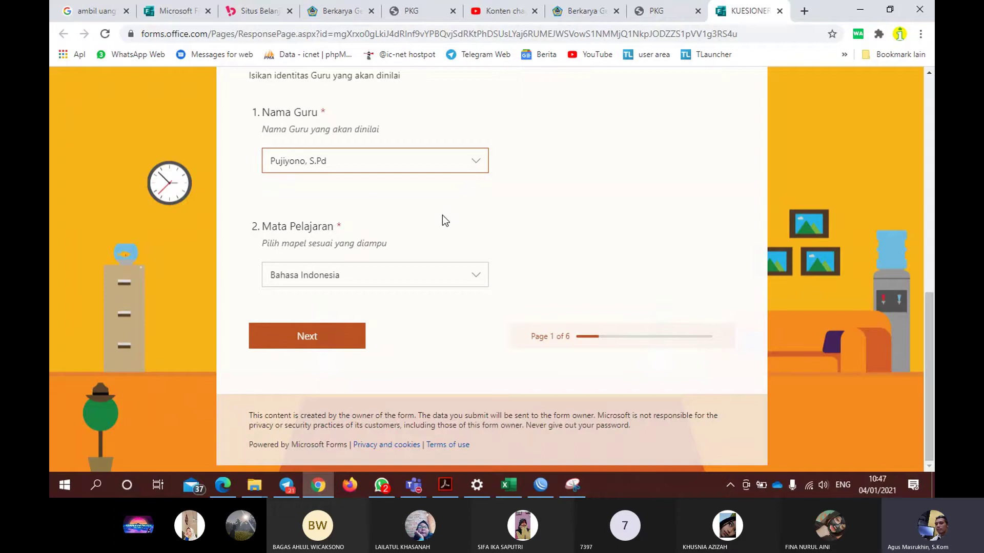
Set the Mata Pelajaran to Seni Budaya and continue to the questionnaire's second page
click(469, 276)
scroll(469, 278, down, 1)
scroll(398, 355, down, 3)
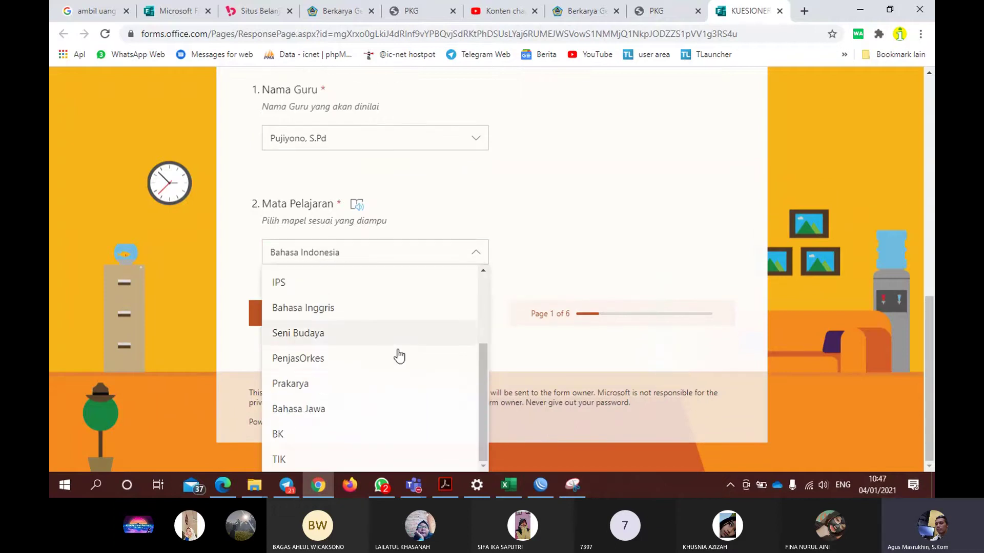
click(359, 333)
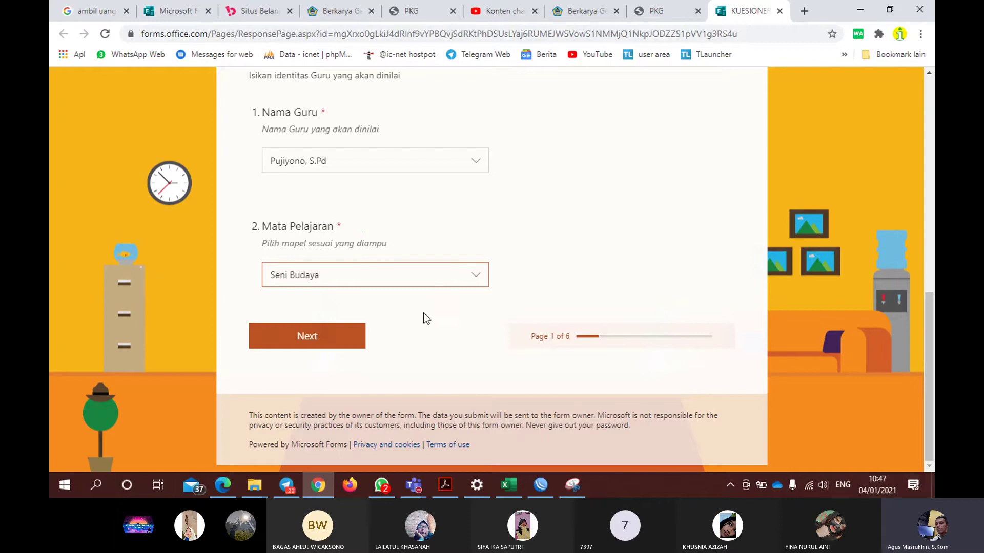
click(359, 336)
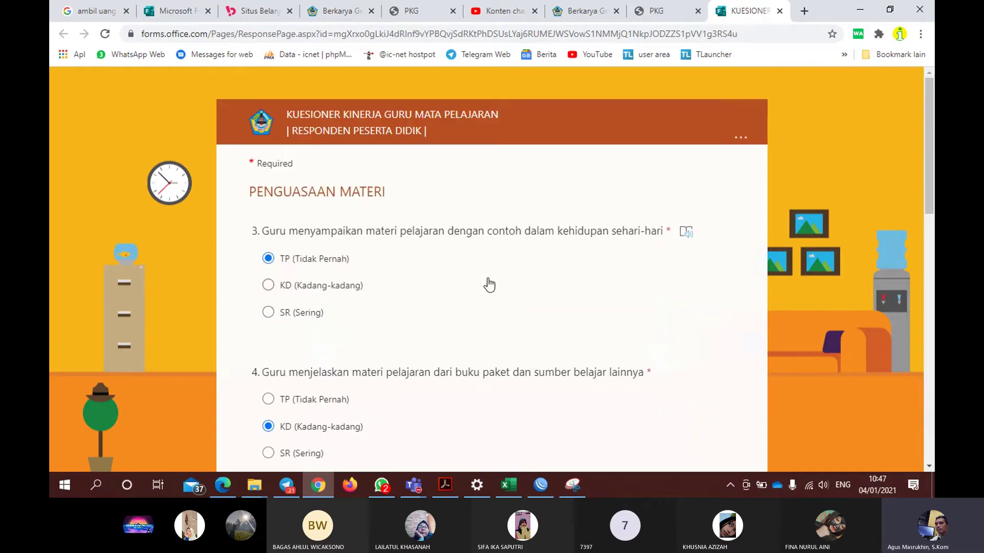
Review questions 3 to 8 under PENGUASAAN MATERI, highlighting the section heading, and continue to the questionnaire's third page
drag(244, 194, 413, 202)
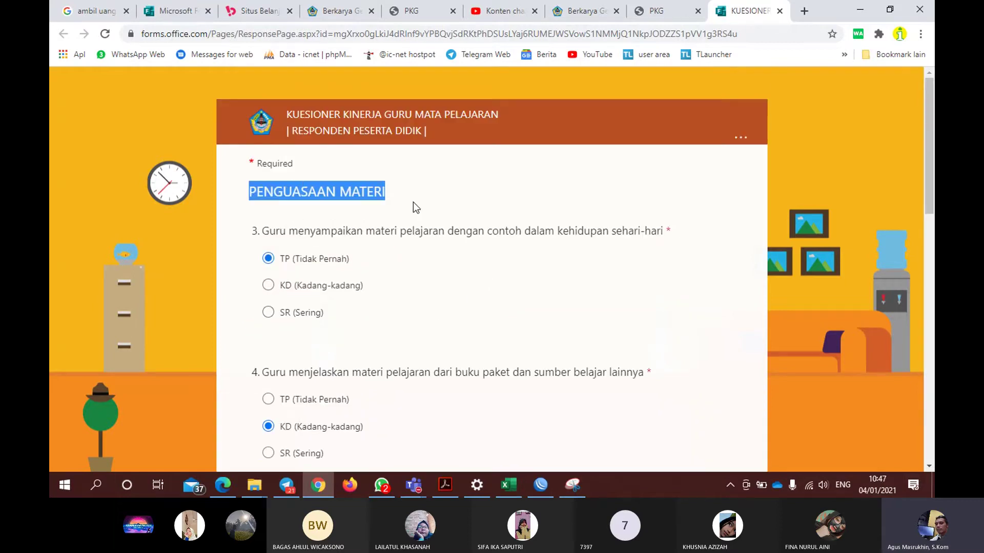
scroll(473, 211, down, 3)
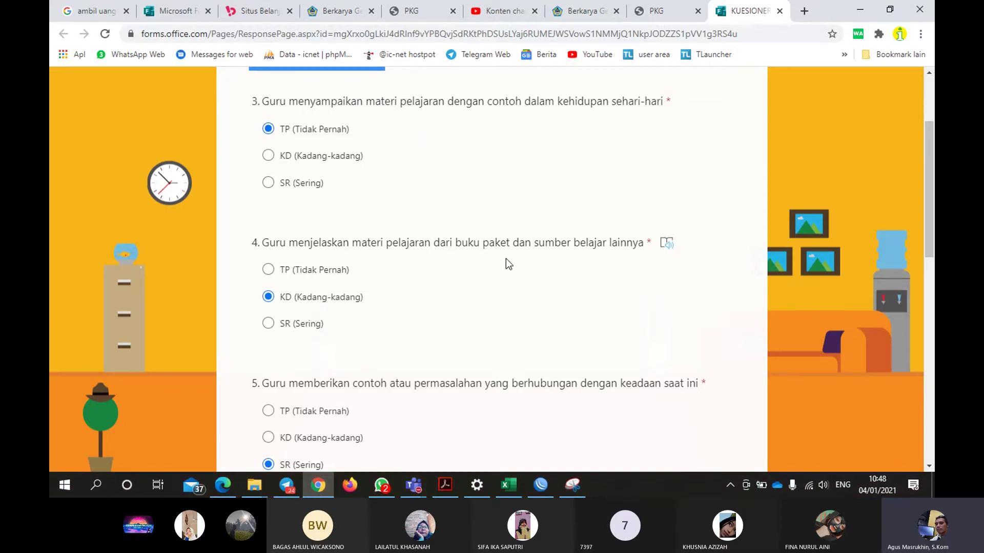
scroll(506, 258, down, 1)
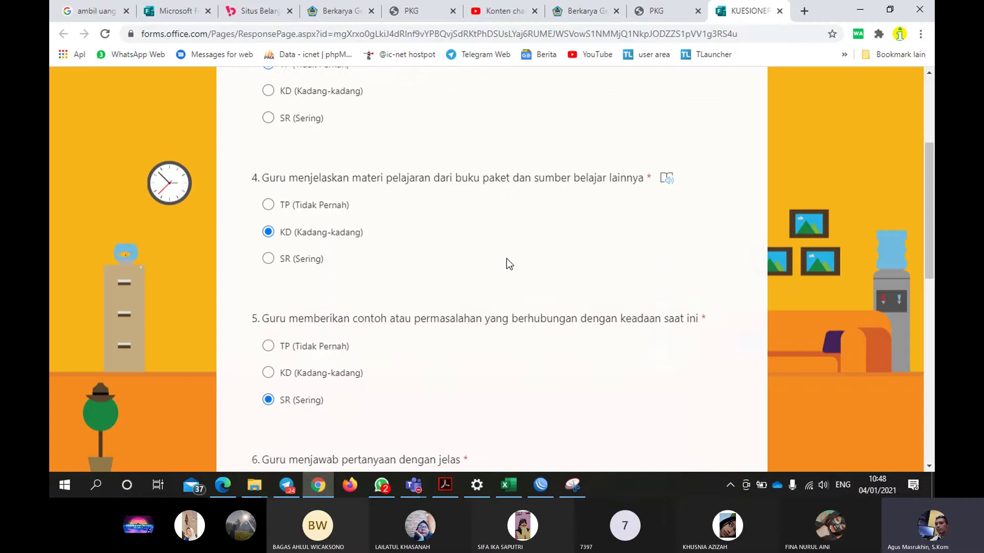
scroll(458, 250, down, 2)
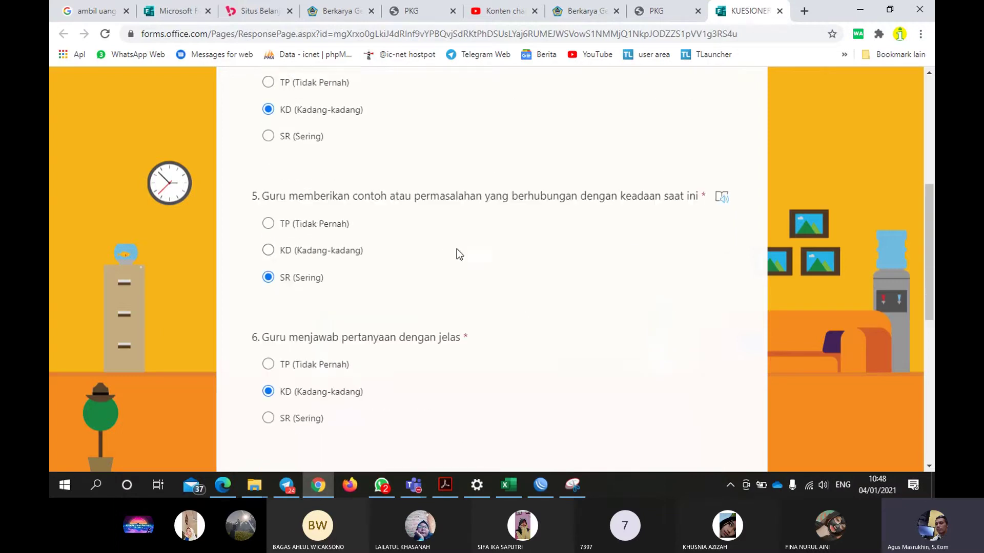
scroll(457, 255, down, 6)
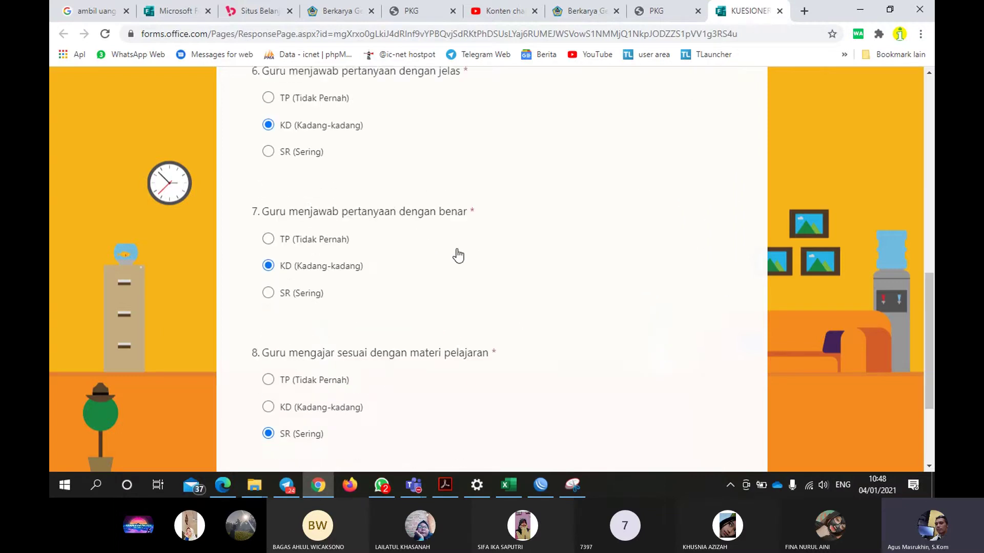
scroll(457, 246, up, 5)
scroll(457, 238, up, 6)
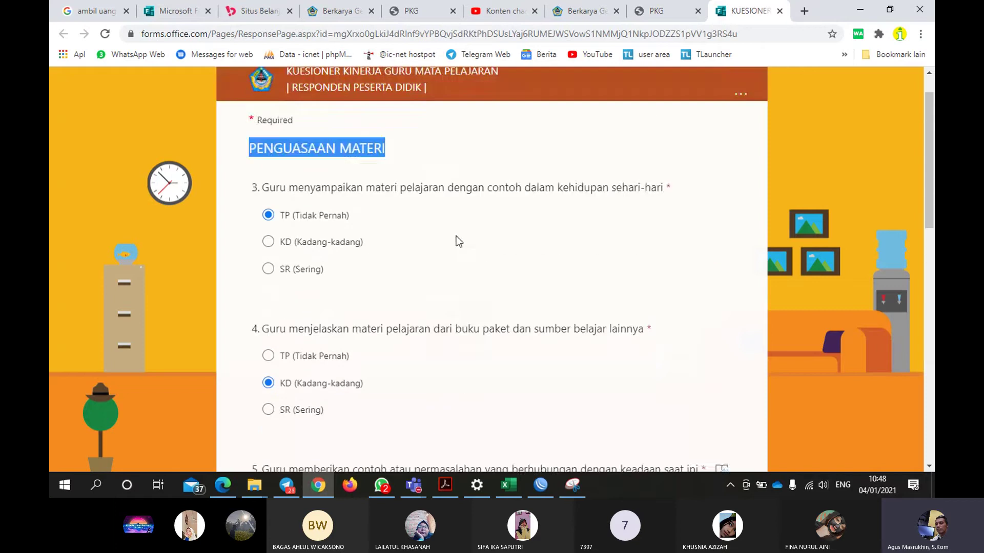
drag(234, 196, 381, 201)
scroll(383, 236, down, 10)
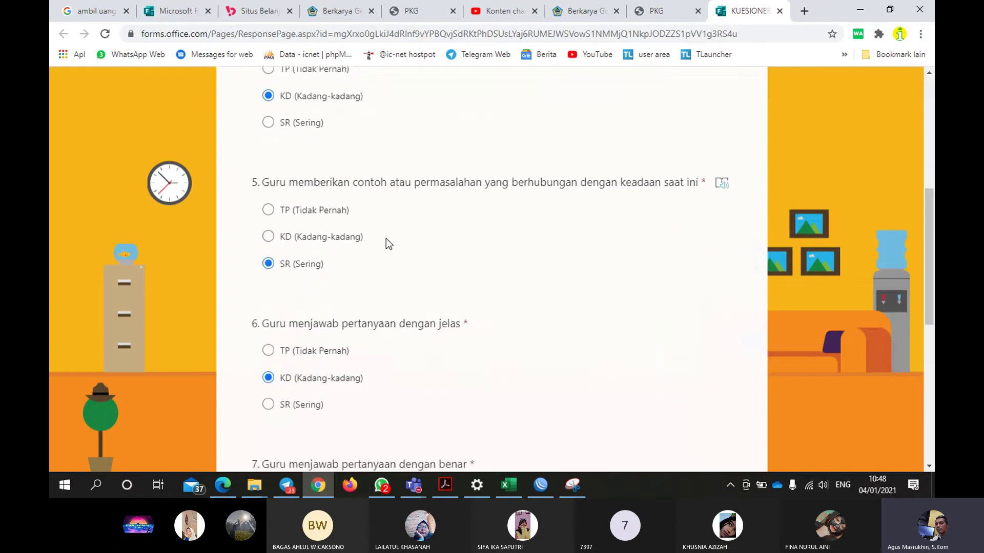
click(416, 337)
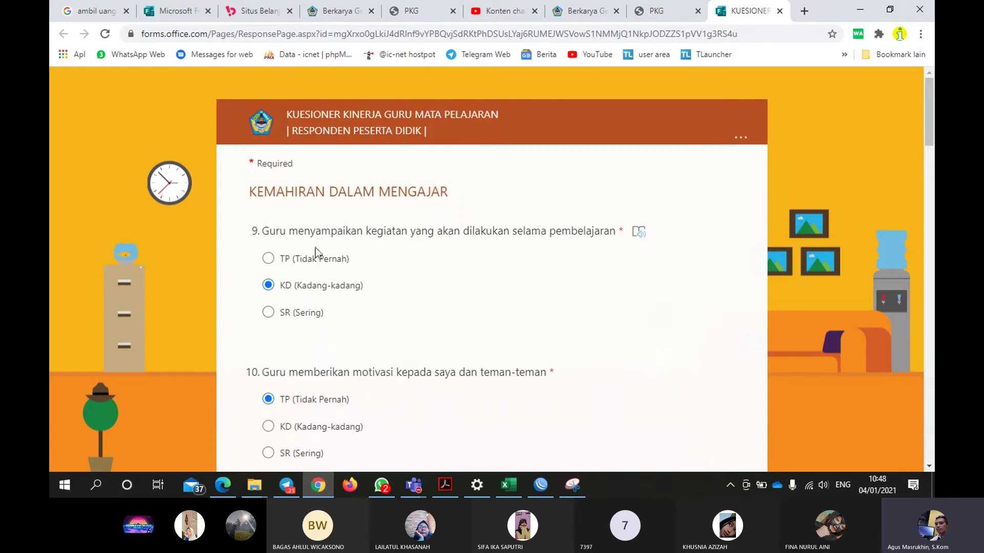
Highlight the KEMAHIRAN DALAM MENGAJAR heading and try KD (Kadang-kadang) for question 10, switching the answer back to TP (Tidak Pernah)
drag(248, 194, 448, 196)
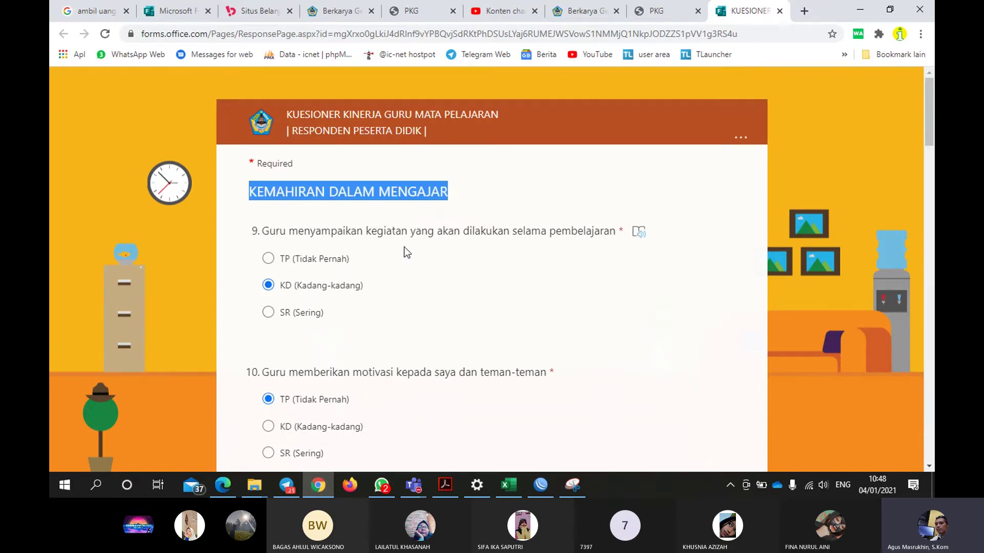
scroll(403, 247, down, 2)
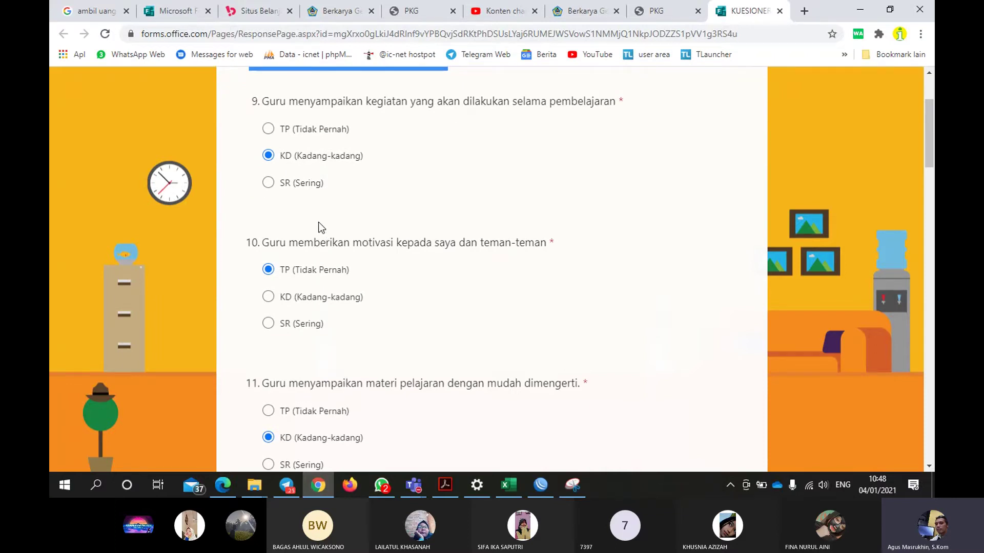
click(268, 296)
click(267, 269)
Choose KD (Kadang-kadang) for question 13, look through the questions up to 22 and continue to the fourth page
scroll(379, 296, down, 7)
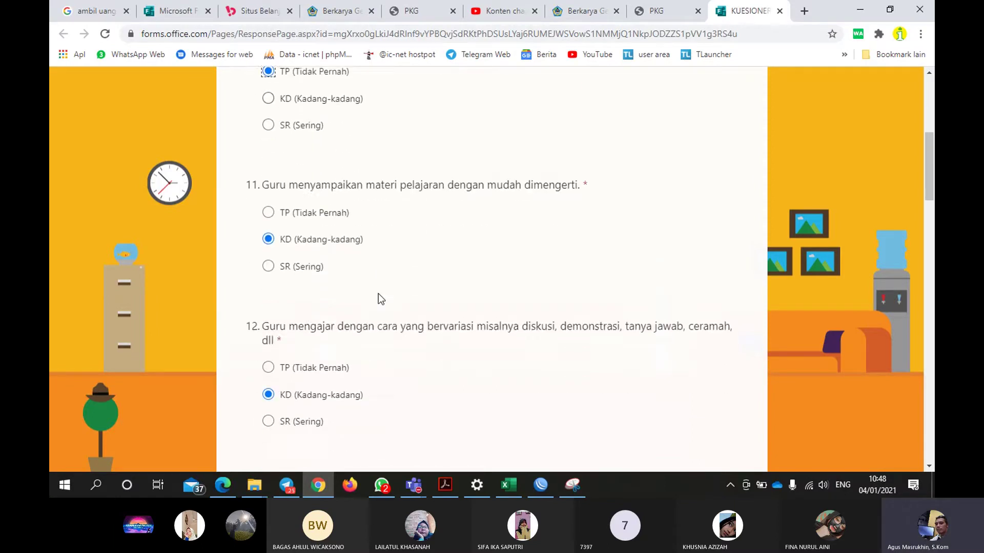
scroll(378, 296, down, 3)
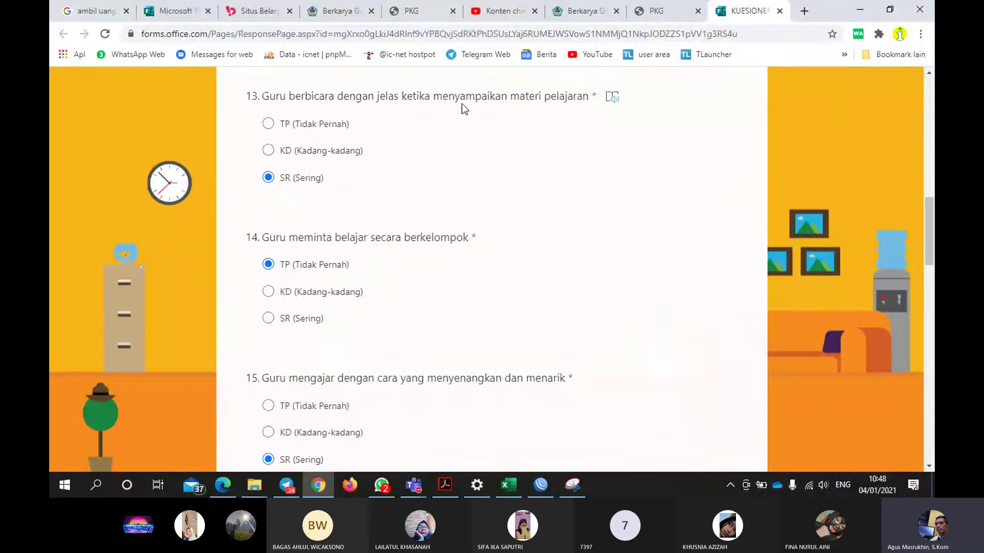
click(320, 151)
scroll(472, 211, down, 1)
scroll(472, 211, down, 15)
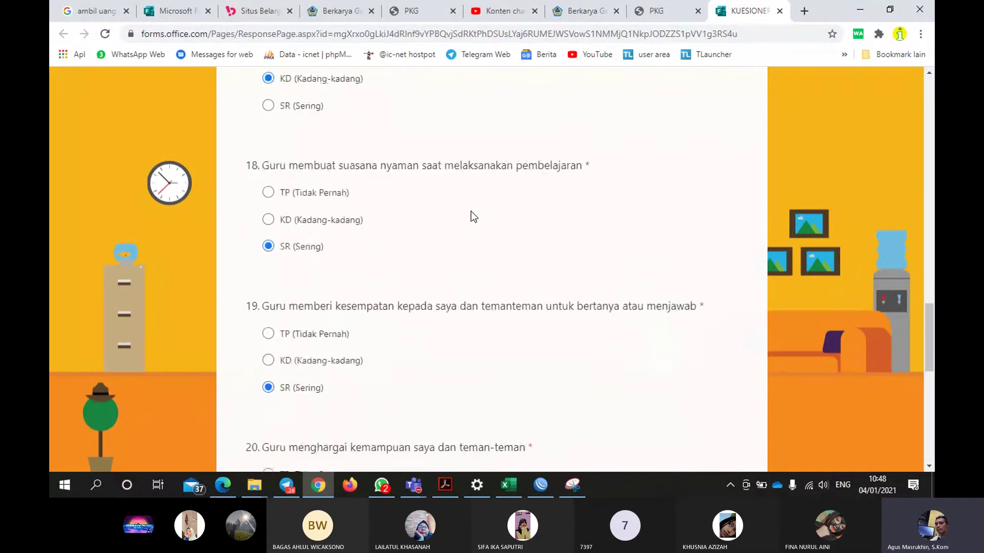
scroll(470, 218, down, 7)
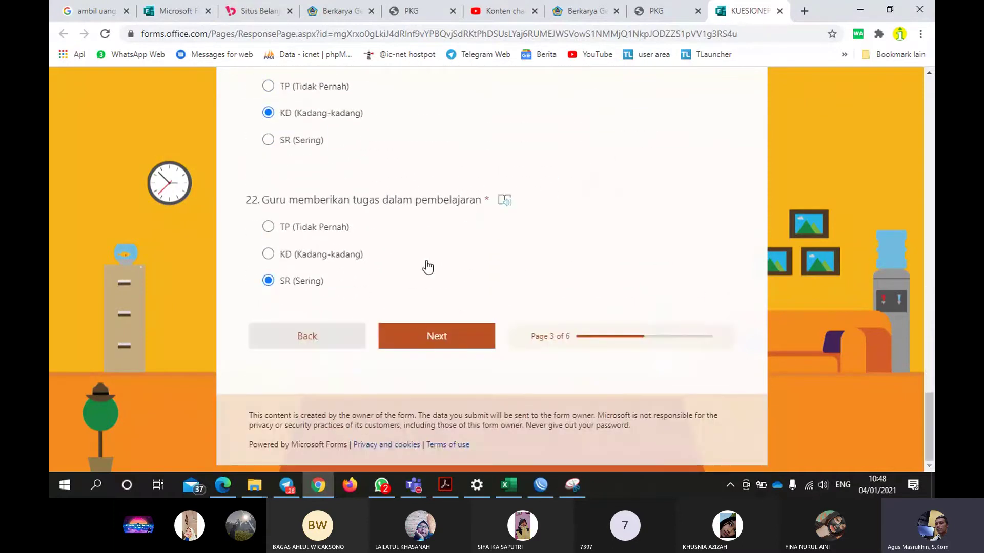
click(418, 338)
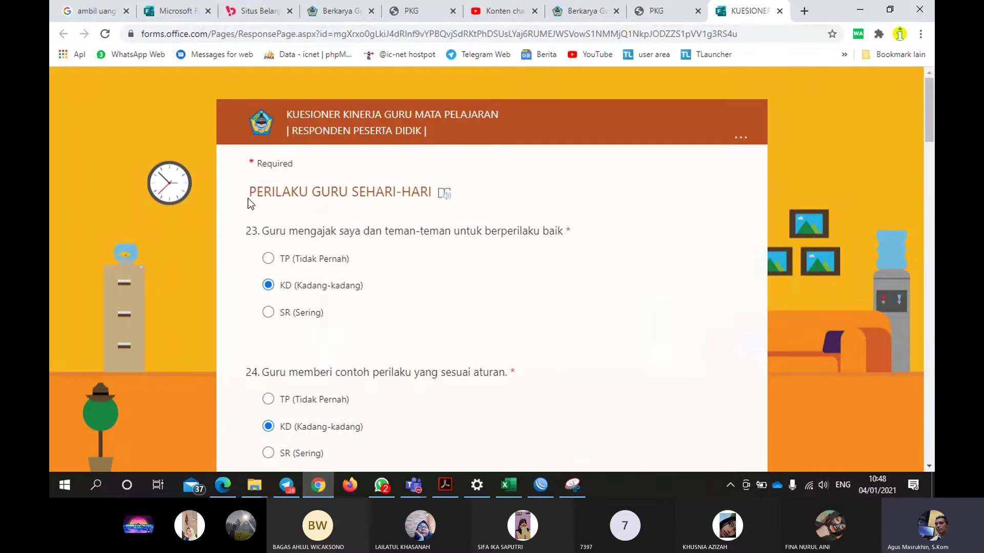
Review questions 23 to 37 under PERILAKU GURU SEHARI-HARI, highlighting the heading and question 24's wording, and continue to the fifth page
drag(248, 198, 429, 206)
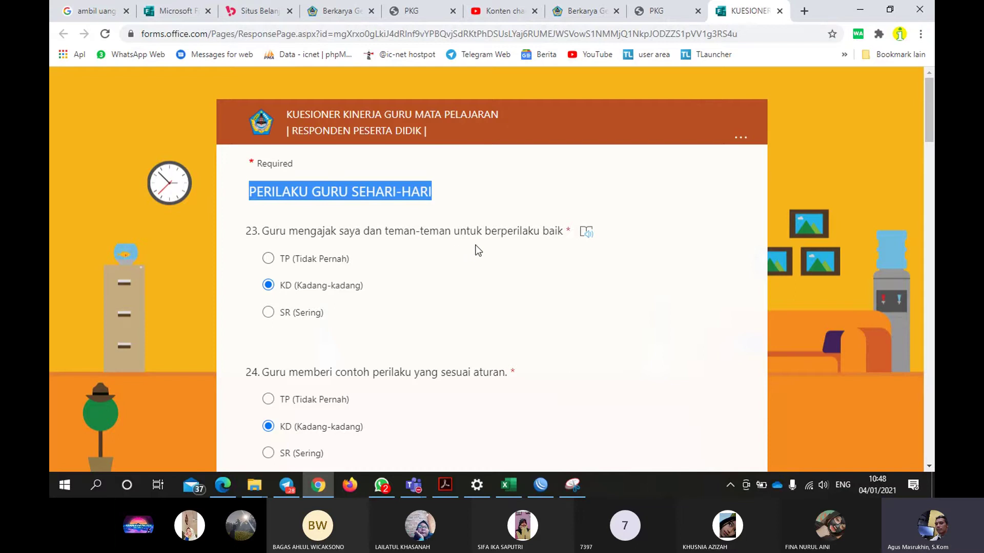
scroll(471, 228, down, 3)
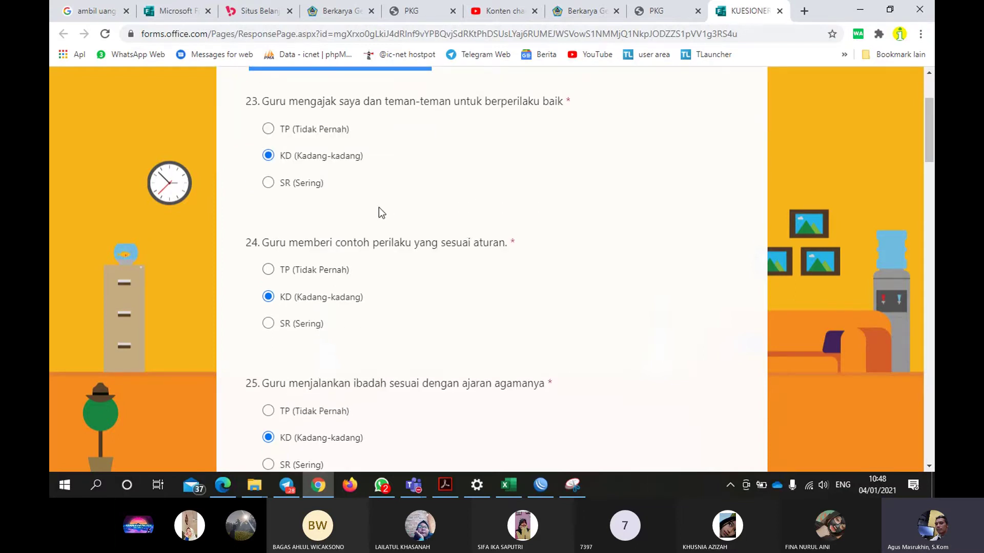
drag(348, 254, 482, 256)
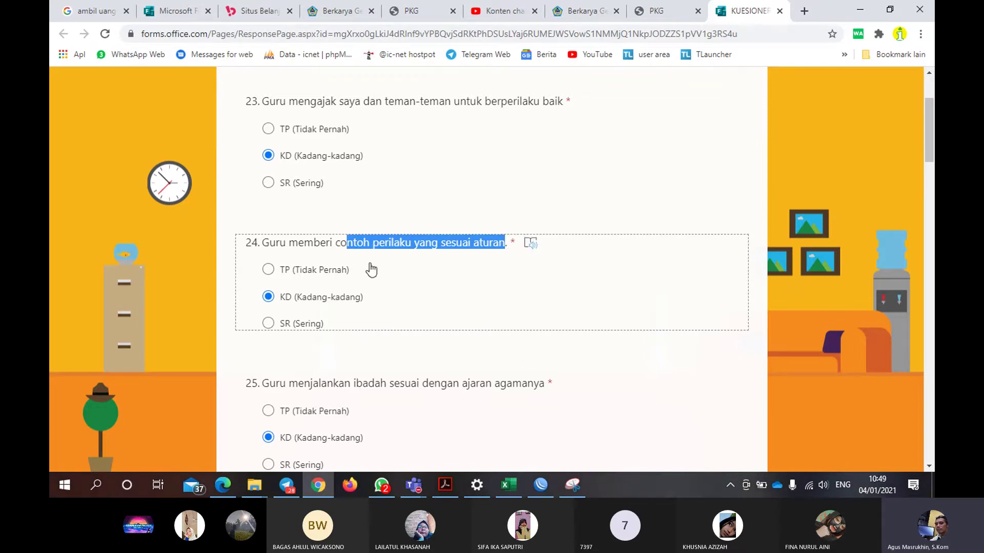
scroll(359, 264, down, 1)
scroll(351, 262, down, 3)
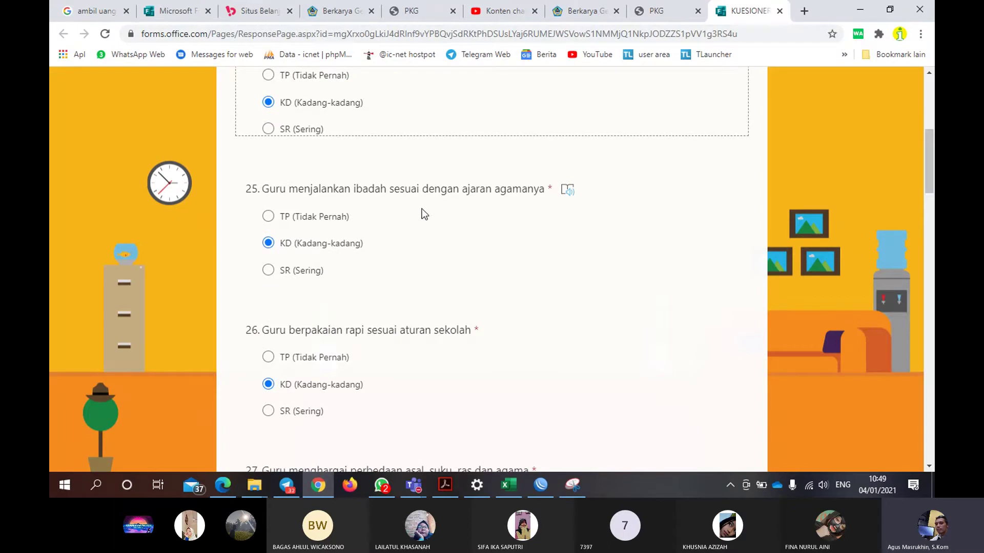
scroll(421, 211, down, 3)
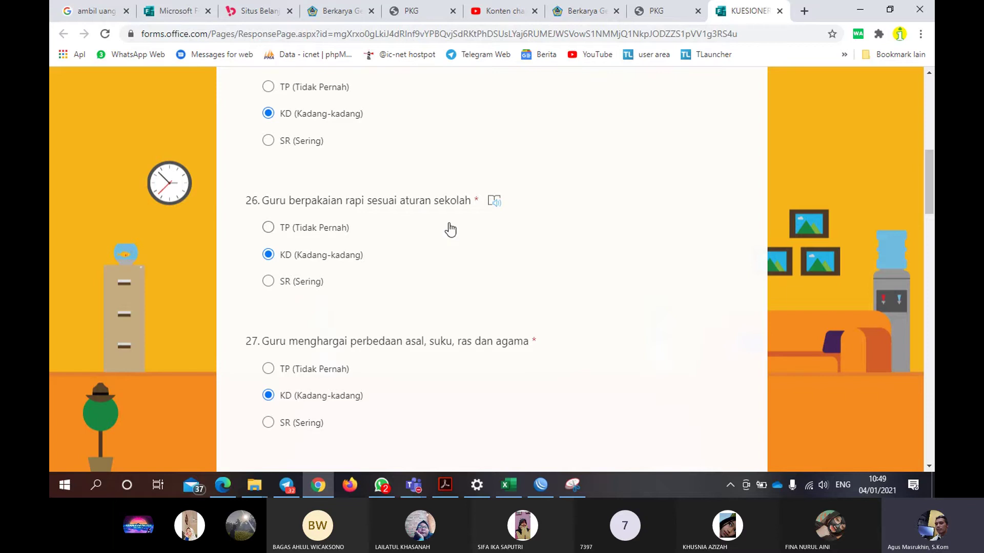
scroll(412, 248, down, 6)
scroll(412, 250, down, 20)
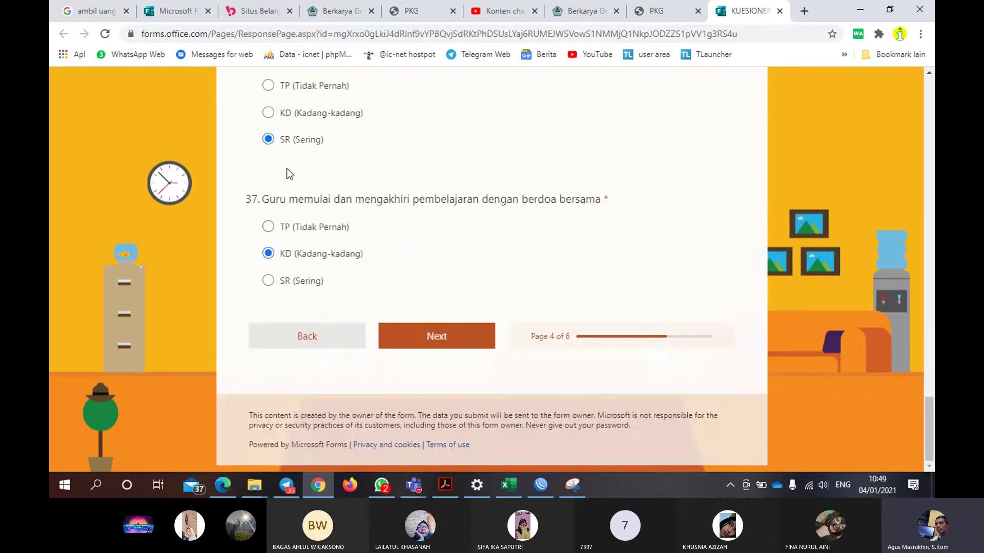
click(443, 346)
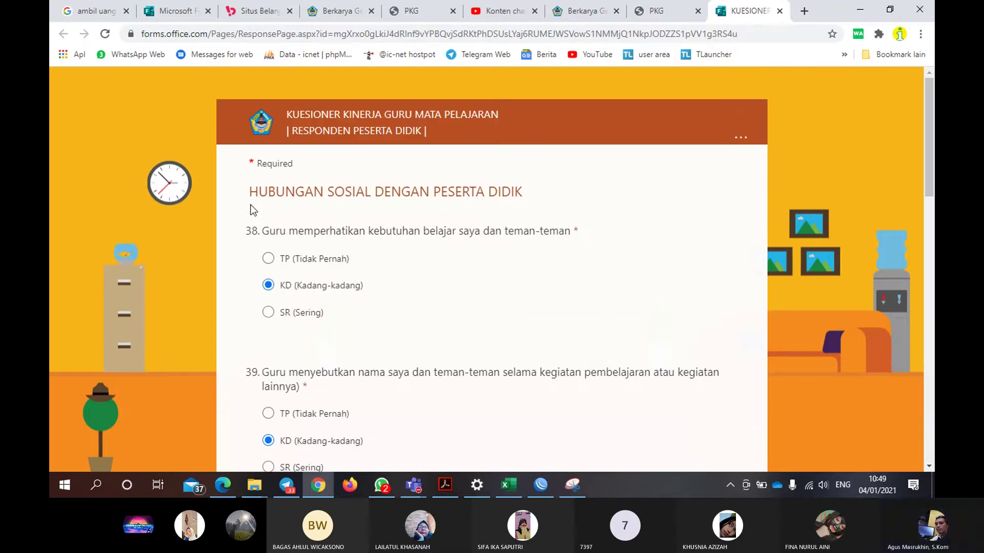
Answer question 38 under HUBUNGAN SOSIAL DENGAN PESERTA DIDIK with TP (Tidak Pernah), review questions 39 to 44 and continue to the last page
drag(239, 192, 524, 193)
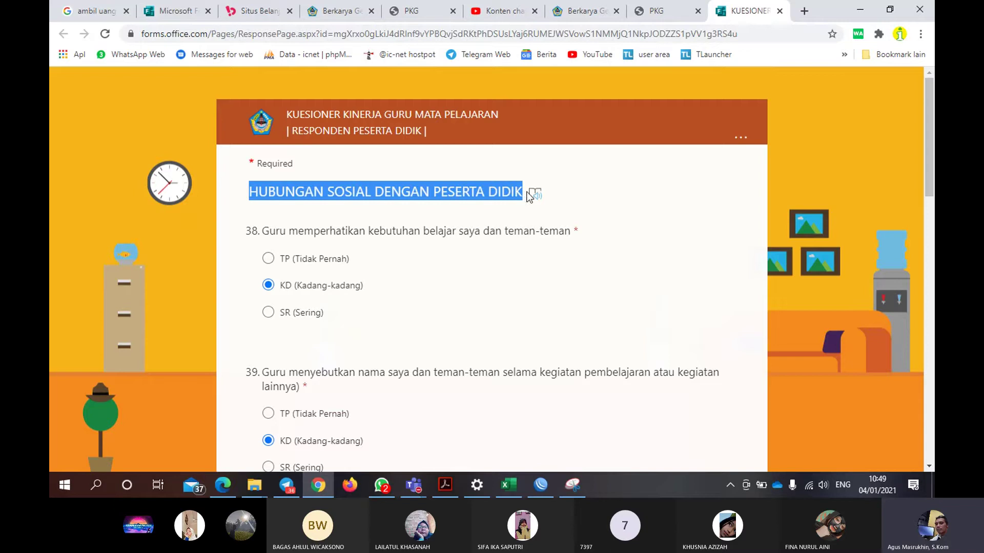
click(523, 262)
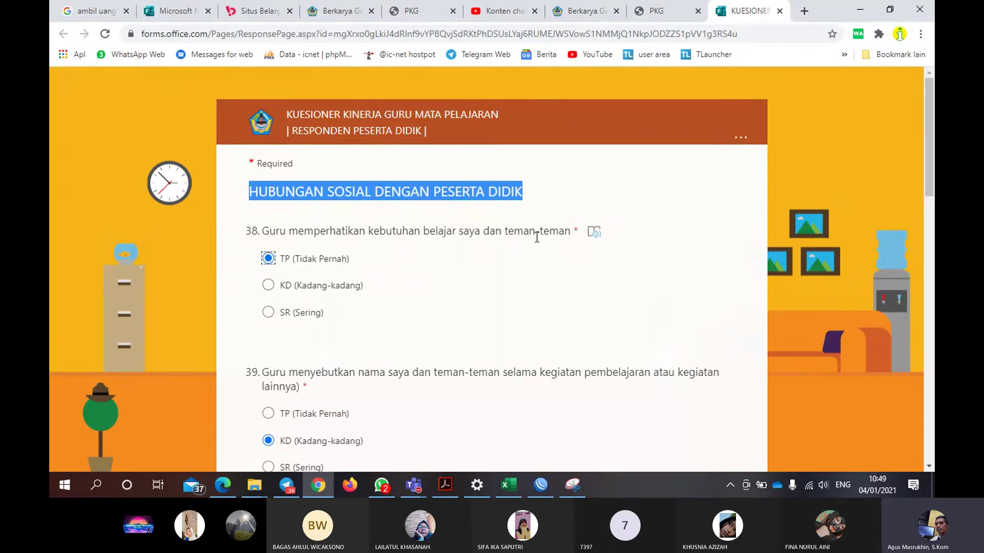
scroll(358, 264, down, 2)
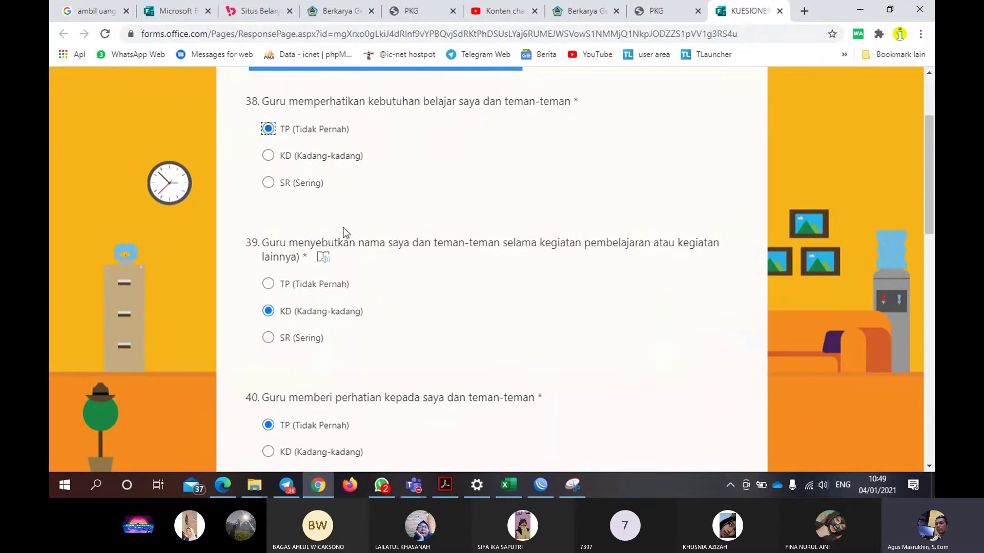
scroll(459, 190, down, 1)
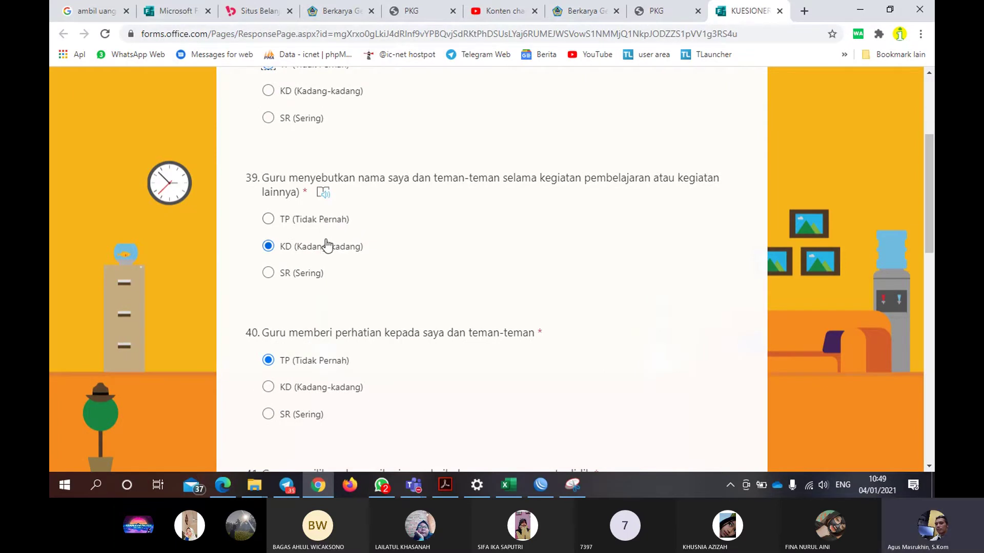
scroll(323, 225, down, 2)
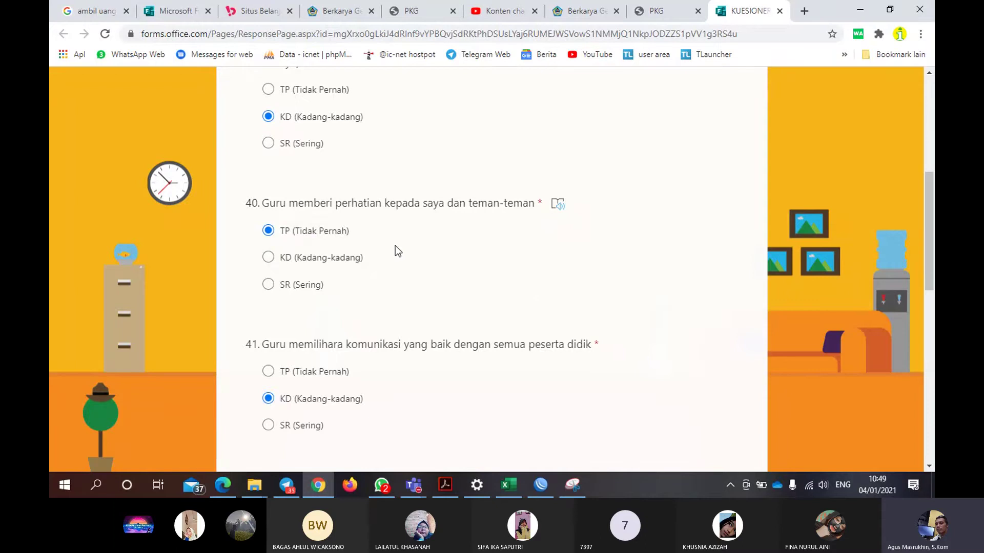
scroll(395, 245, down, 3)
scroll(393, 244, down, 5)
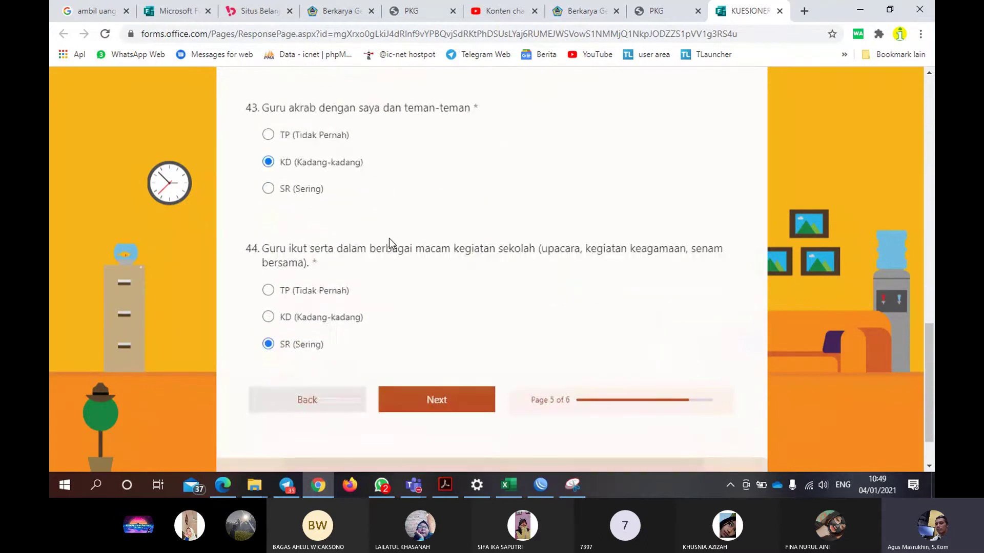
click(453, 405)
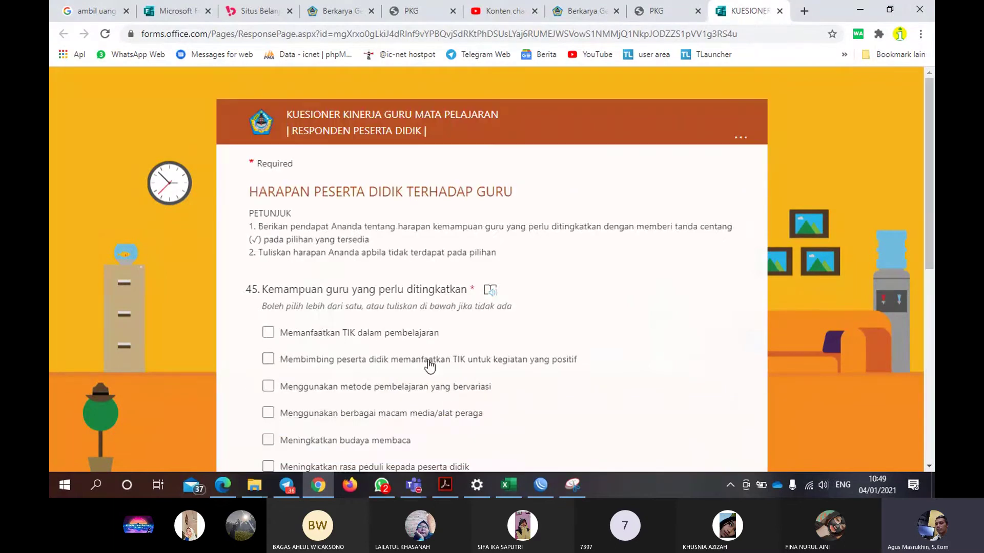
Tick Tidak membeda-bedakan, Mengembangkan bakat dan minat, Mengikuti perkembangan zaman and Memperbaharui pengetahuan for question 45 and try to submit the questionnaire
scroll(428, 365, down, 2)
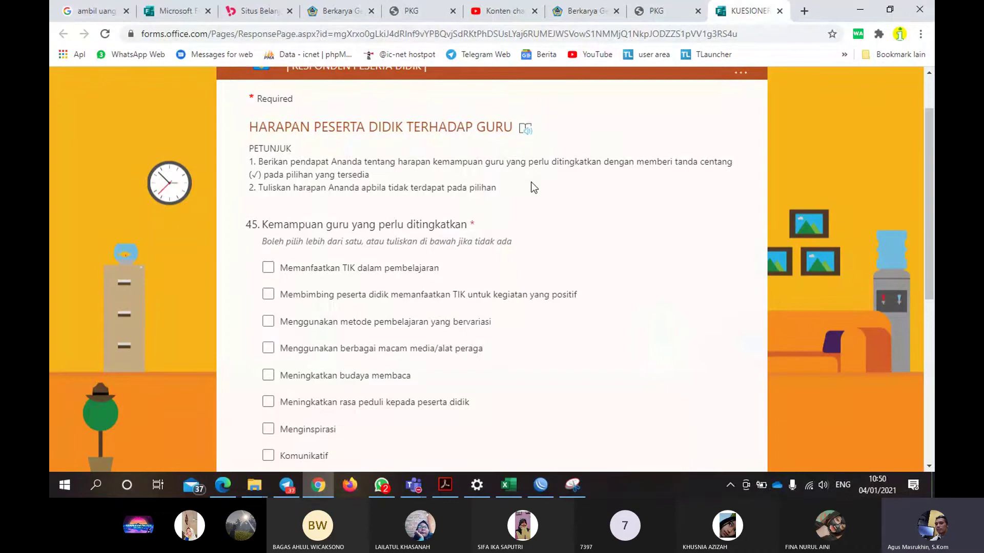
scroll(530, 183, down, 6)
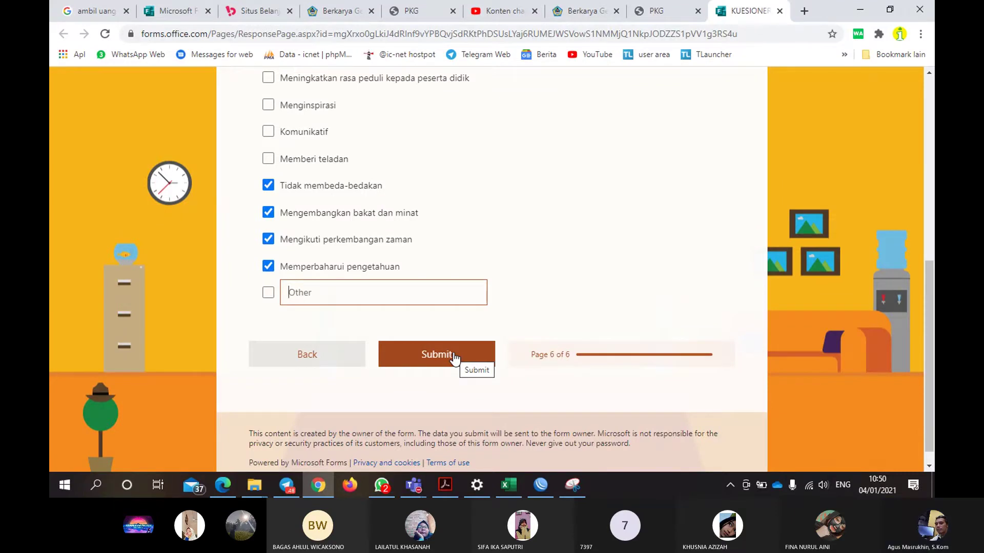
click(454, 357)
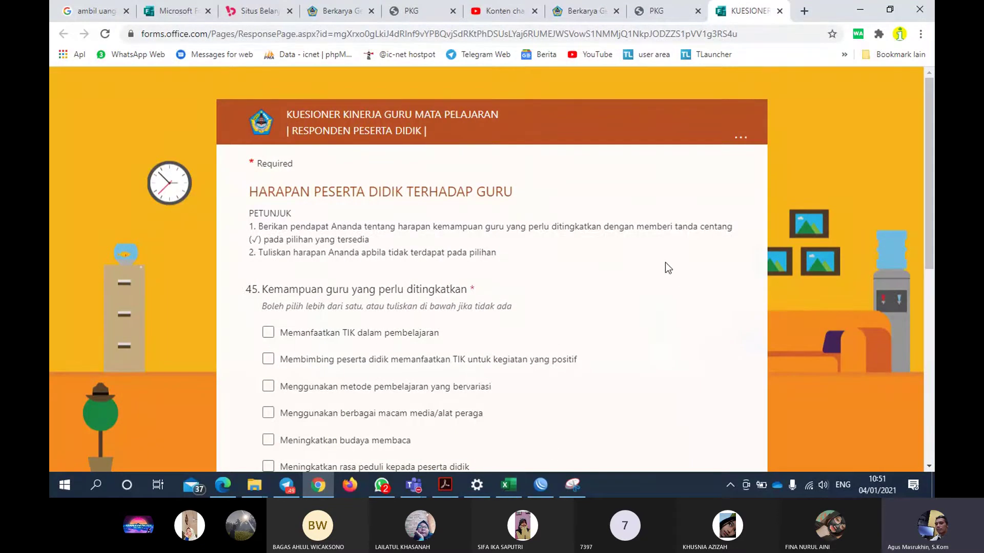
Return to the school's PKG page and view the instructions above the respondent choices
click(697, 19)
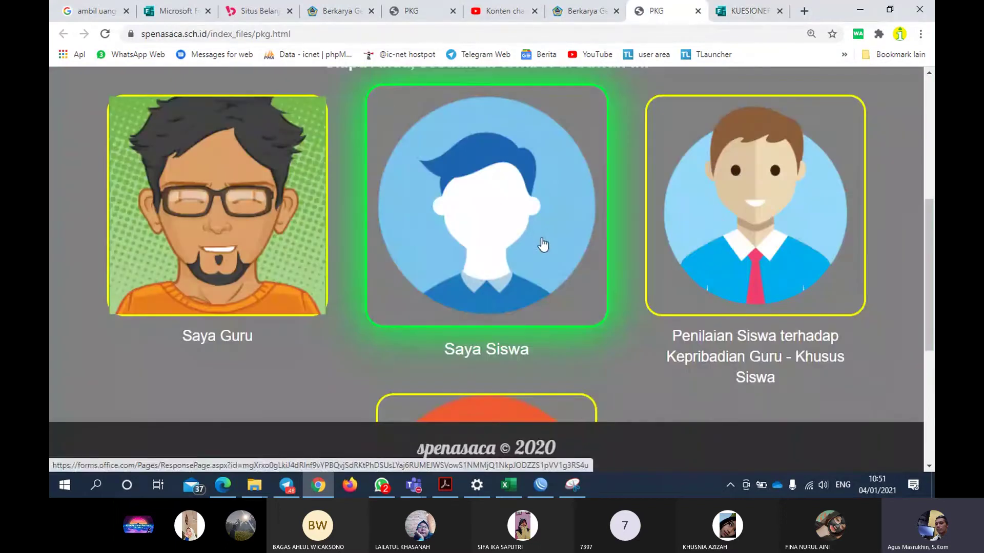
click(746, 5)
click(660, 13)
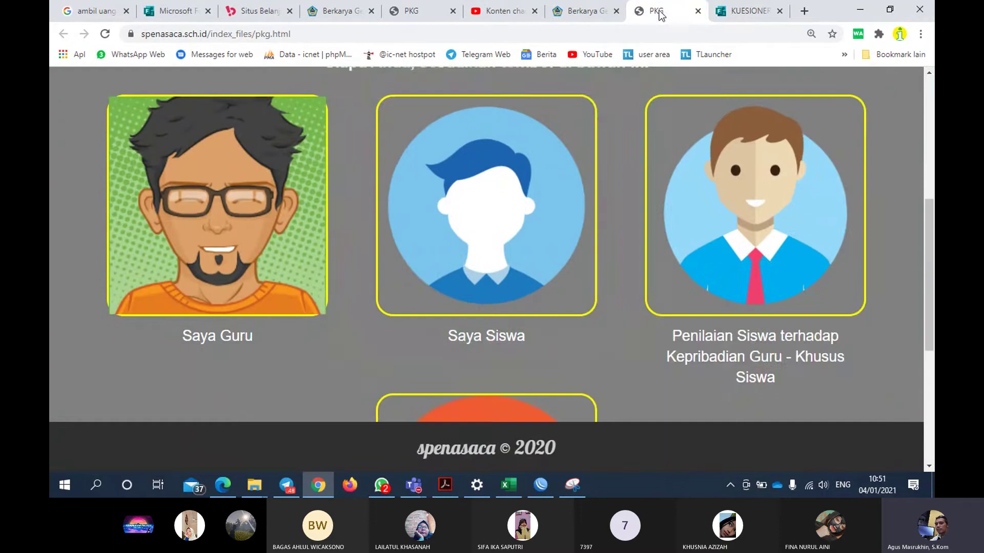
scroll(717, 164, up, 2)
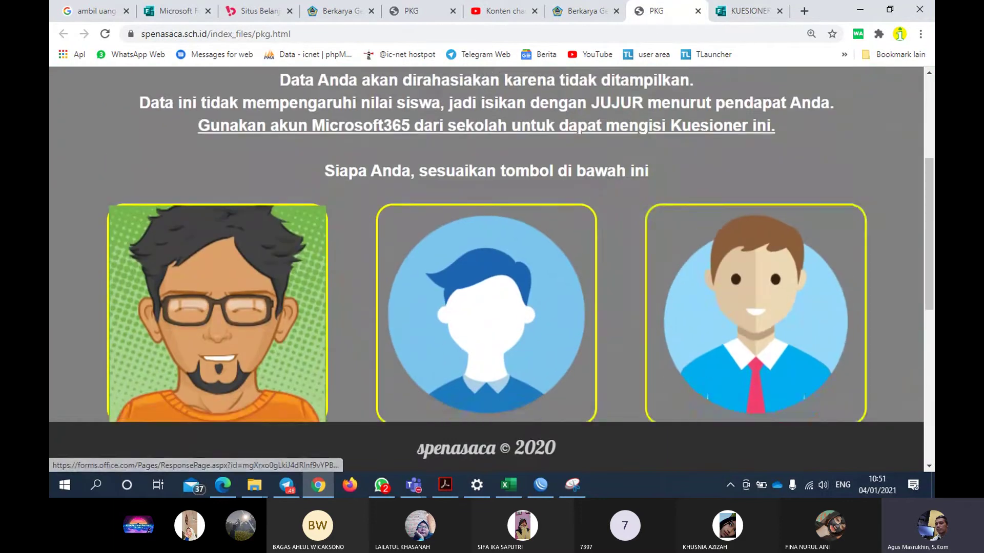
Open the Penilaian Siswa terhadap Kepribadian Guru - Khusus Siswa questionnaire and return to its first page
scroll(751, 218, down, 2)
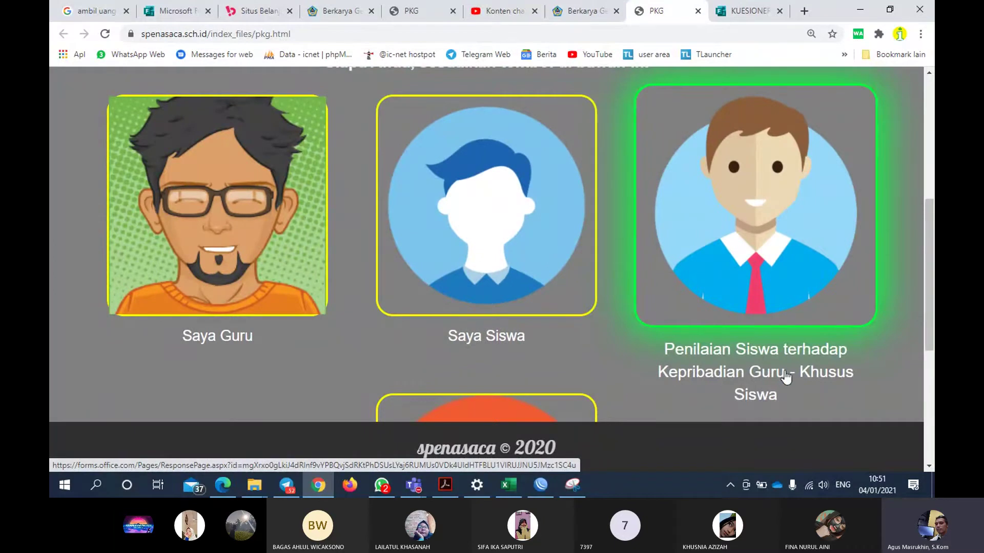
click(738, 261)
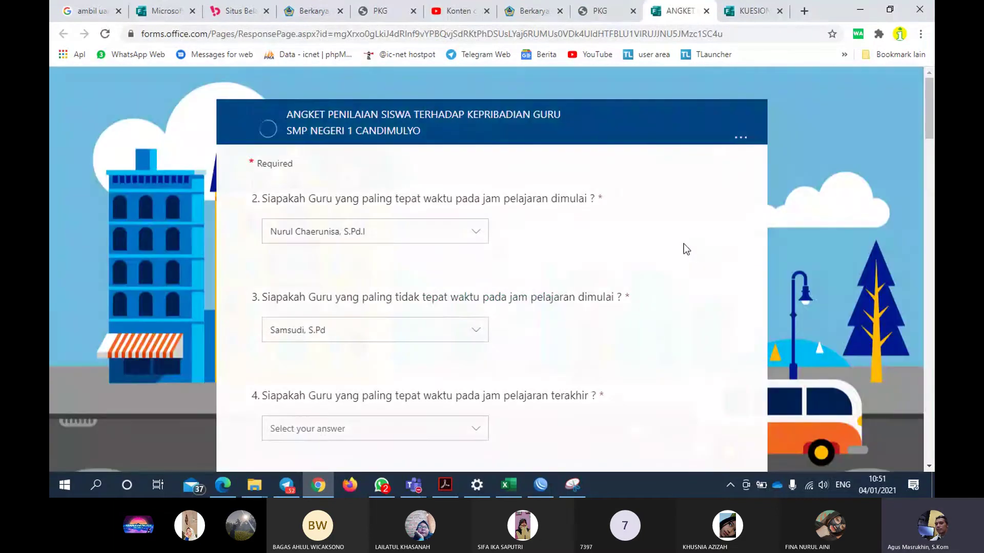
scroll(353, 267, down, 15)
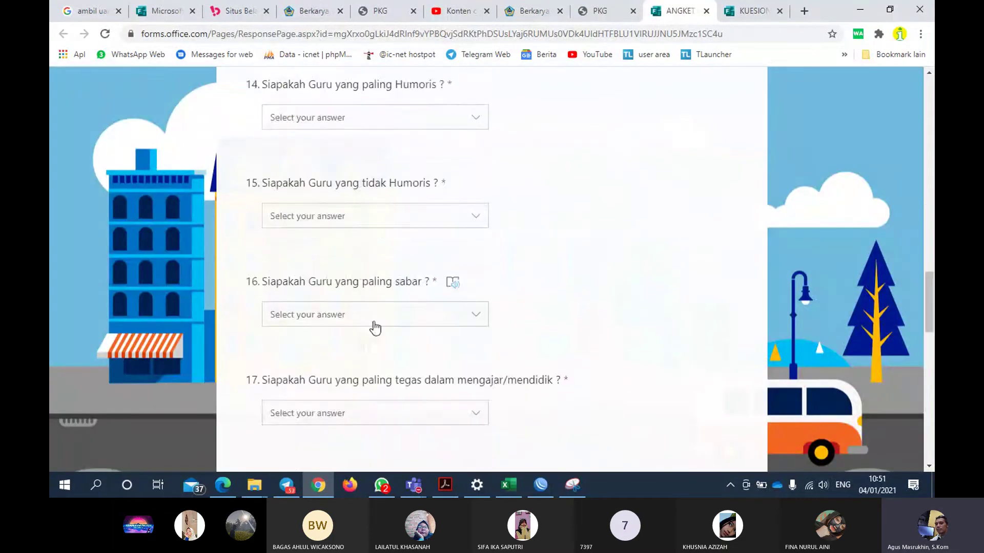
scroll(389, 341, down, 10)
click(310, 336)
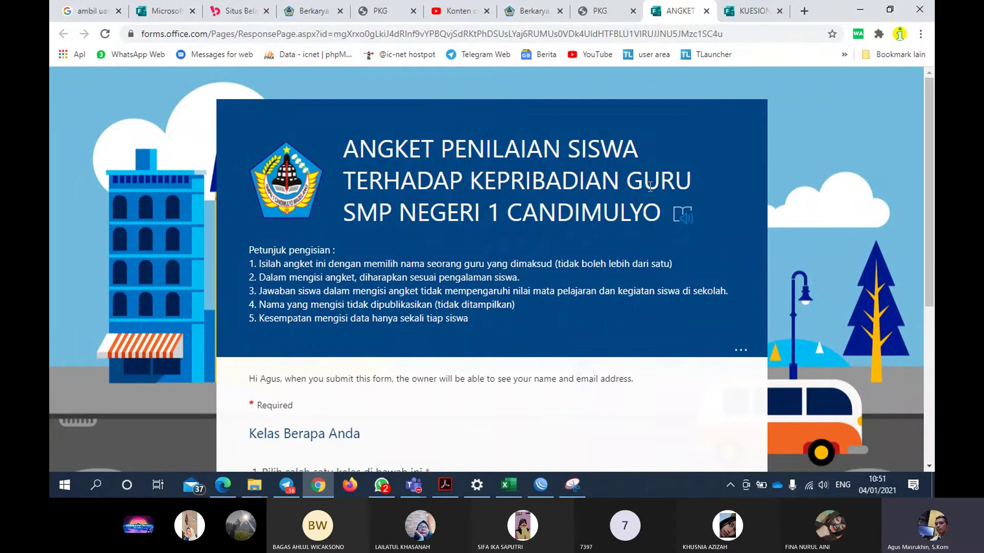
Read through Petunjuk pengisian items 1 to 3, highlighting each instruction's wording
scroll(370, 252, down, 1)
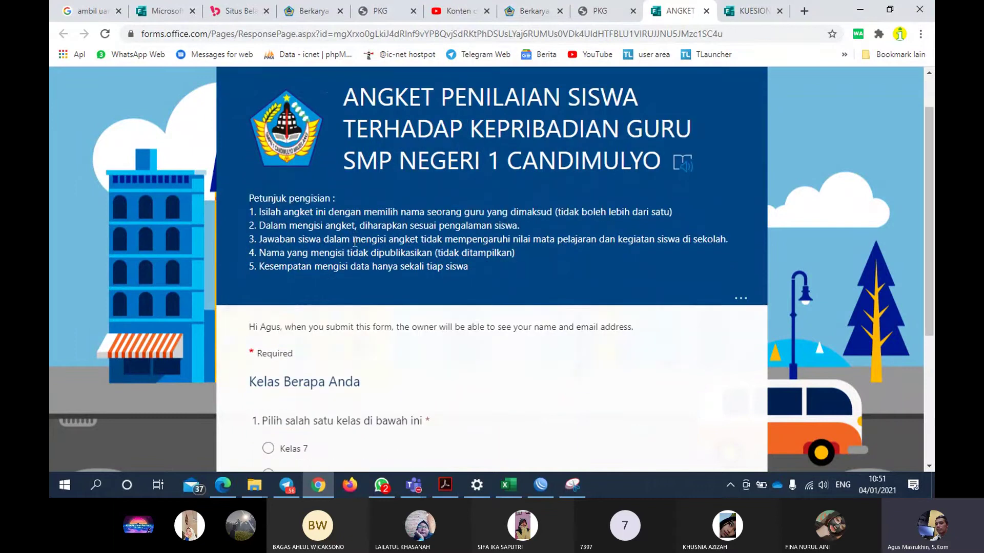
scroll(355, 242, down, 1)
drag(263, 201, 687, 205)
scroll(688, 184, down, 2)
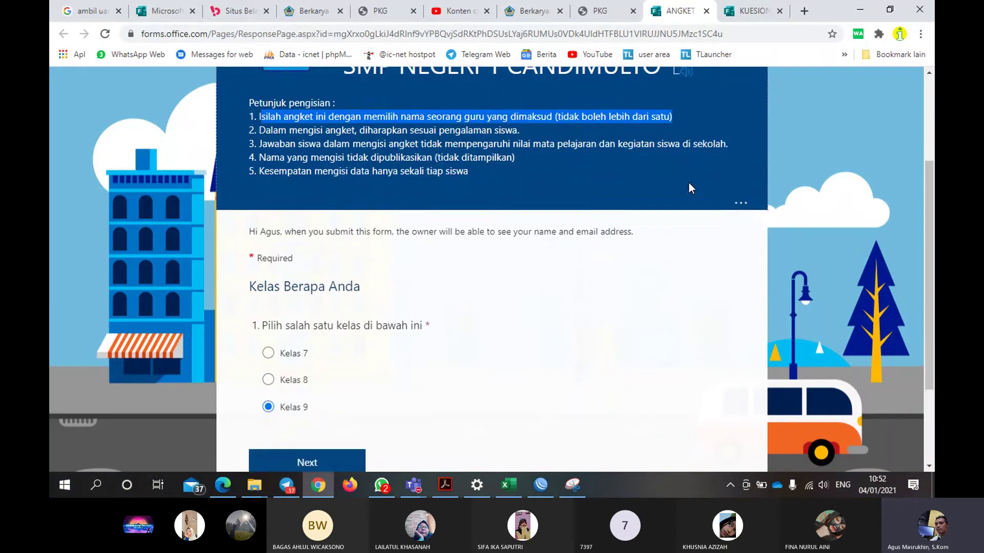
scroll(689, 185, up, 1)
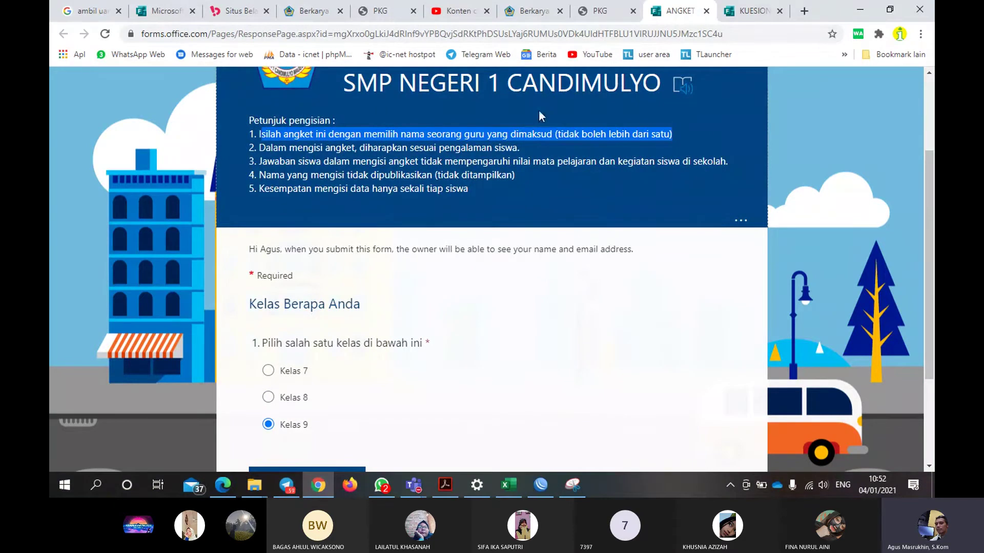
drag(296, 148, 531, 163)
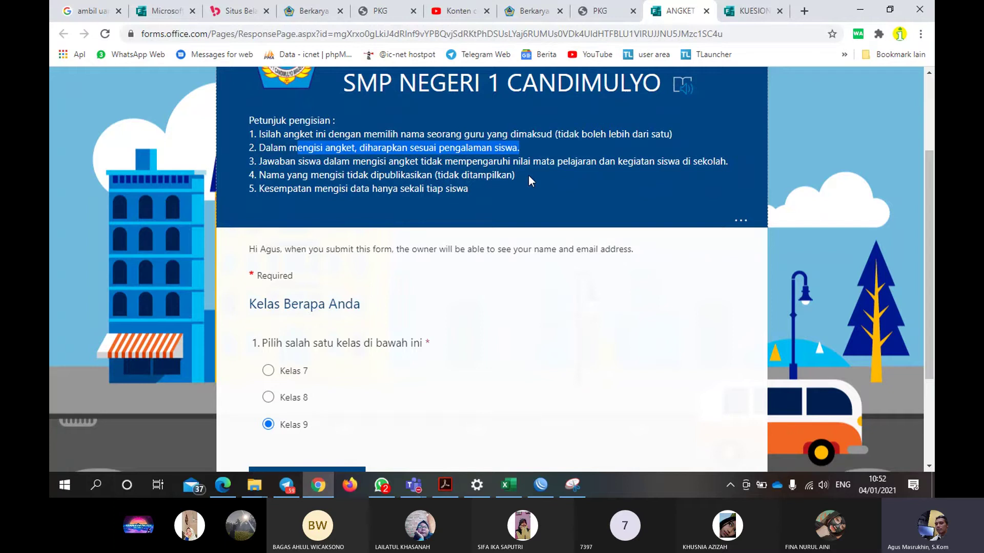
drag(266, 161, 607, 162)
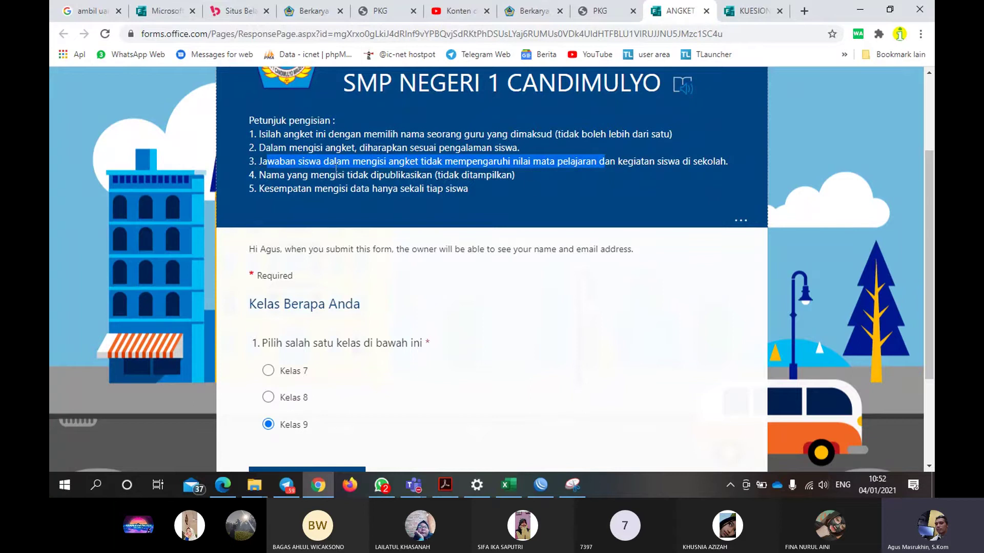
Highlight Petunjuk pengisian items 4 and 5, on unpublished respondent names and one submission per student
drag(271, 175, 449, 176)
scroll(533, 197, up, 1)
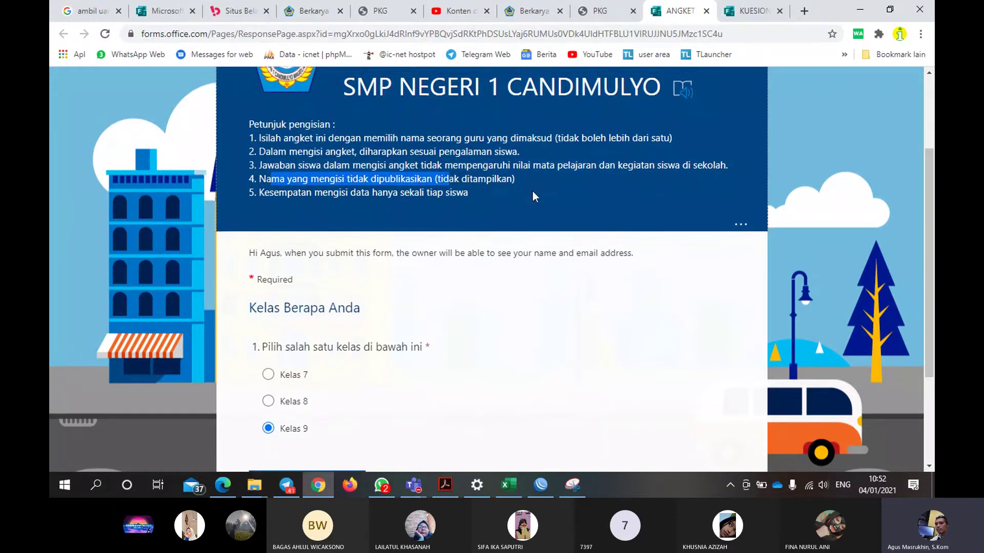
scroll(533, 197, up, 1)
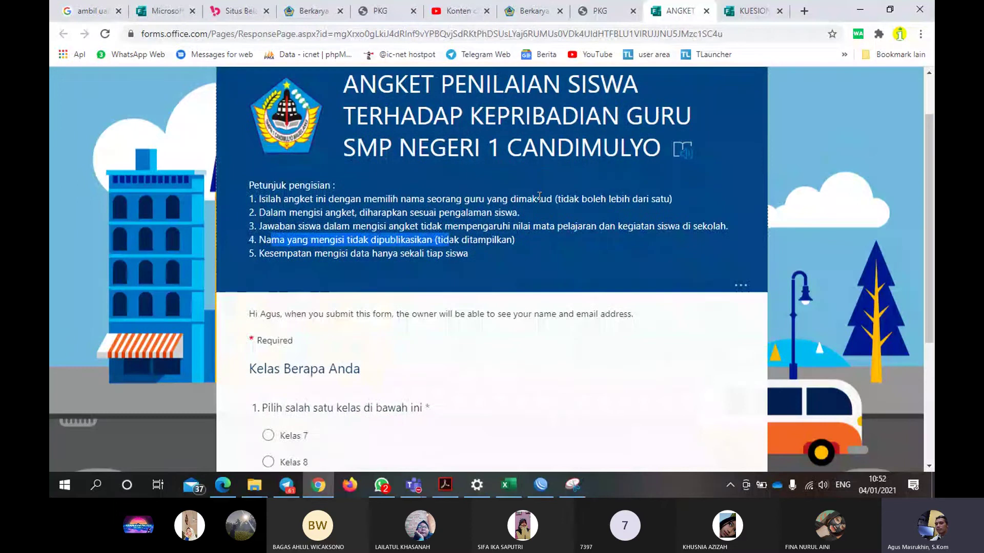
scroll(539, 196, down, 1)
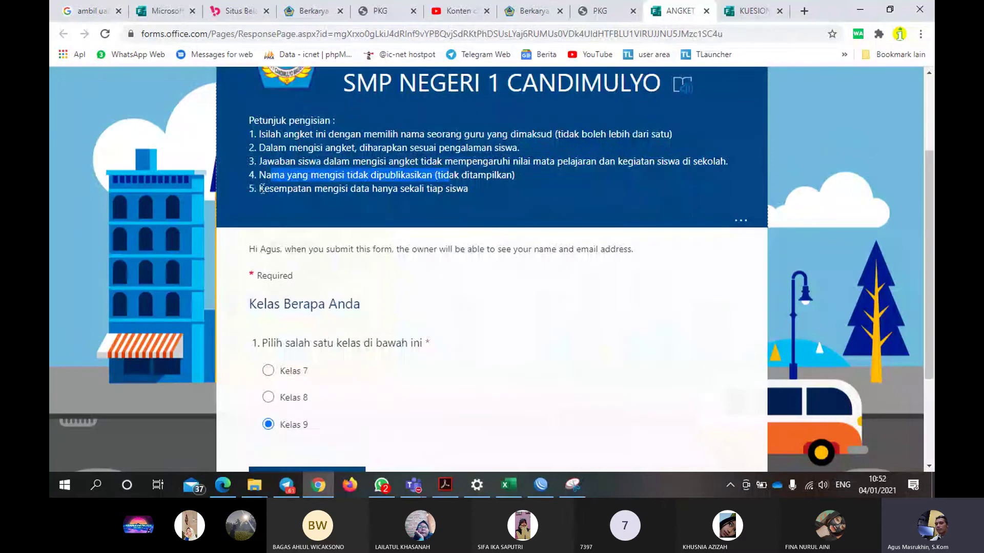
drag(260, 188, 489, 199)
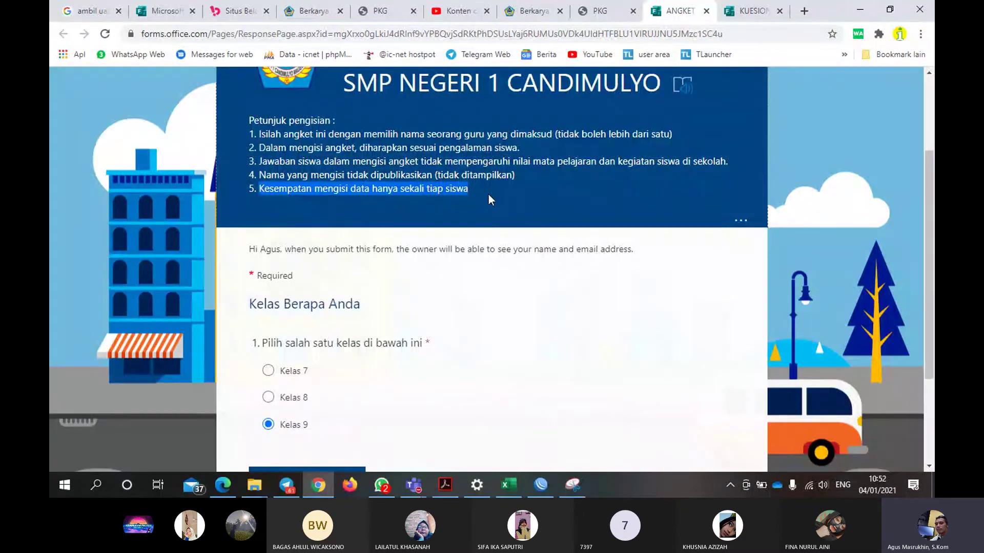
scroll(494, 198, up, 2)
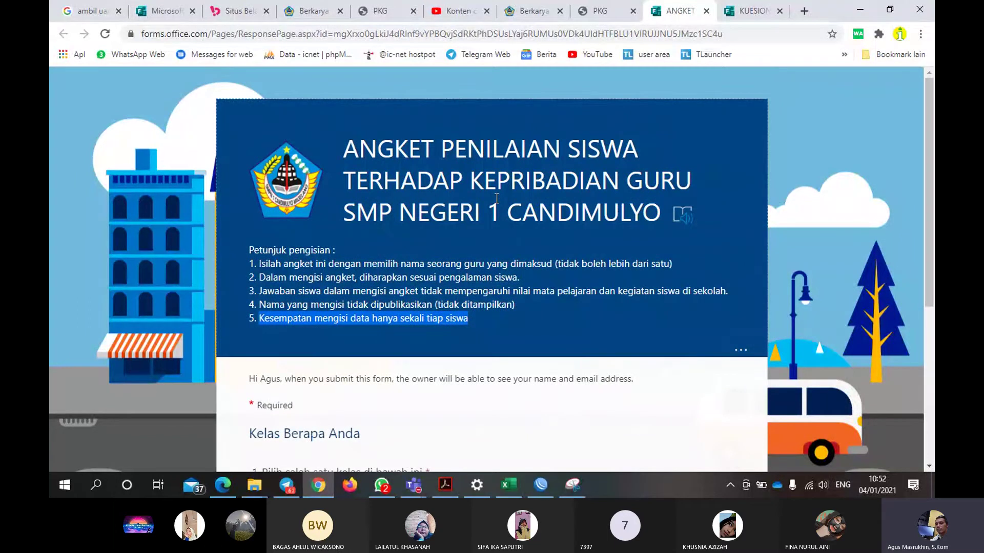
Answer question 1 under Kelas Berapa Anda with Kelas 8 and continue to the next page
scroll(497, 198, down, 3)
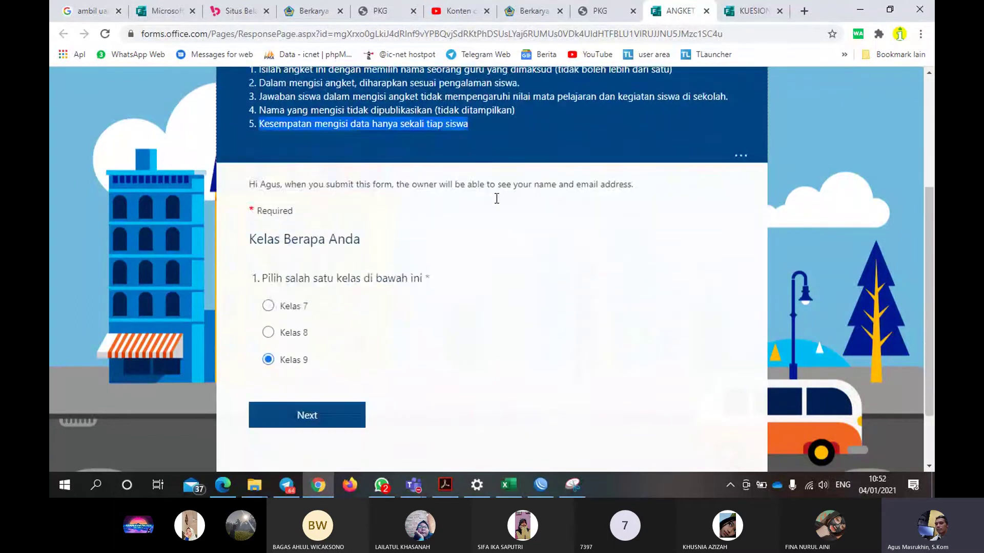
scroll(496, 198, down, 1)
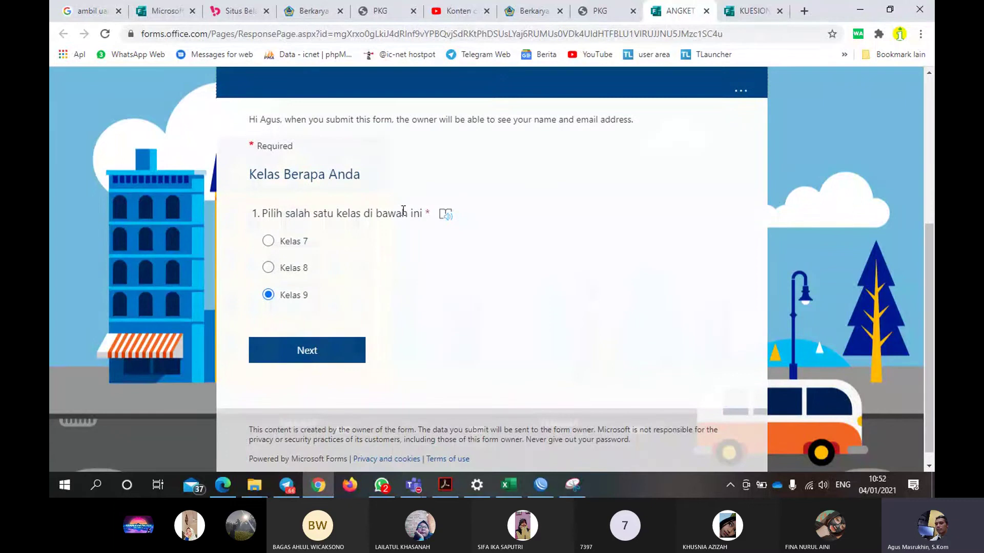
scroll(395, 218, up, 1)
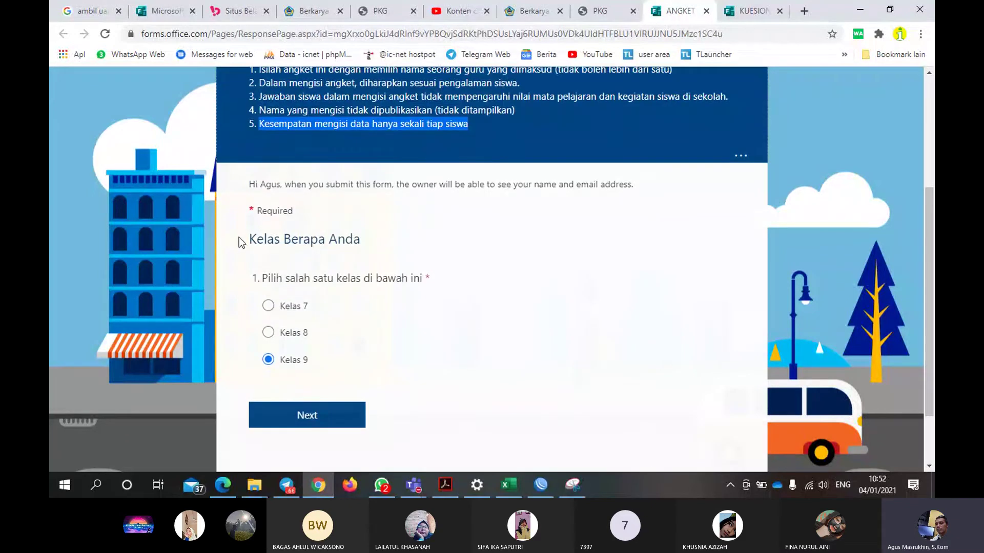
click(268, 332)
click(338, 417)
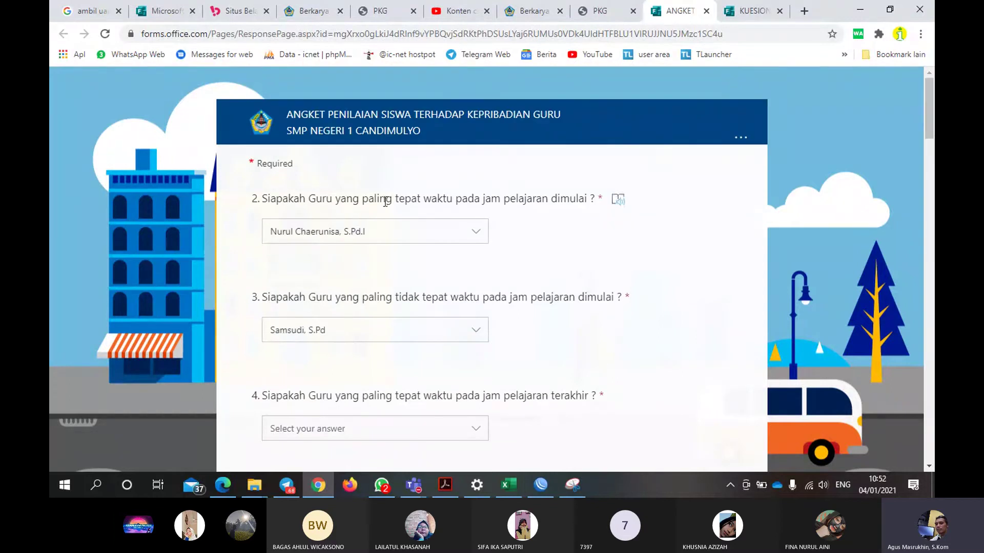
Change the answer to question 2, the most punctual teacher at lesson start, to the ninth teacher in the list
scroll(385, 201, down, 1)
click(482, 170)
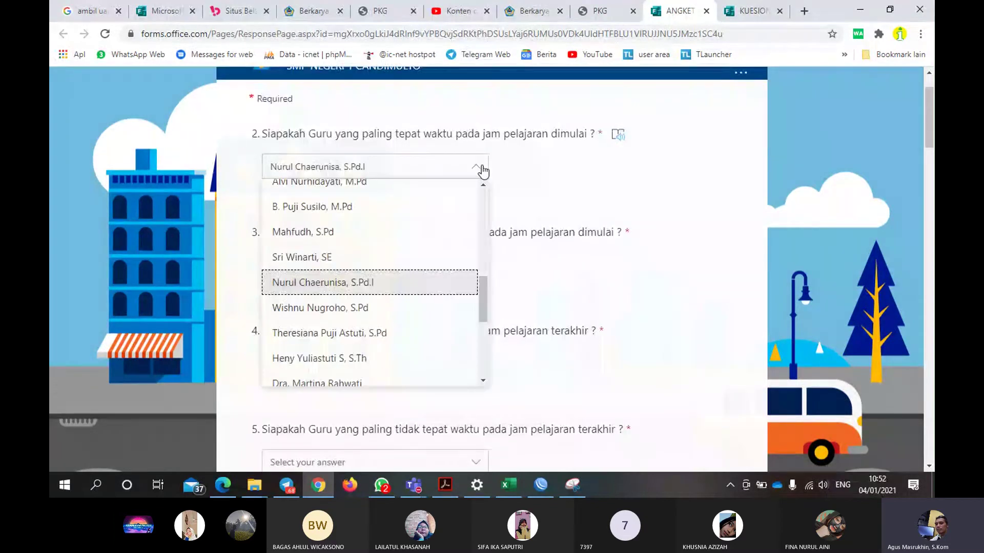
click(482, 170)
click(482, 171)
click(534, 174)
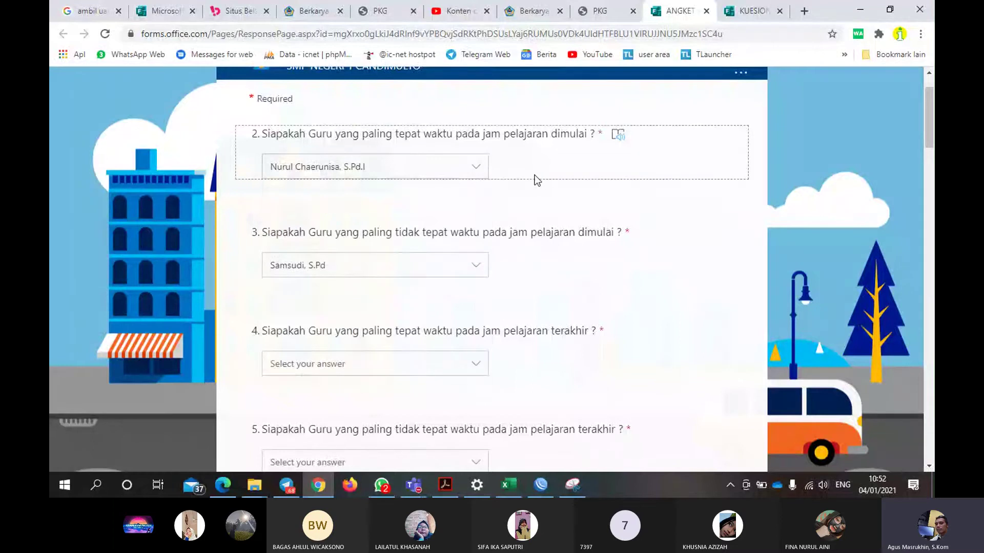
scroll(540, 174, up, 1)
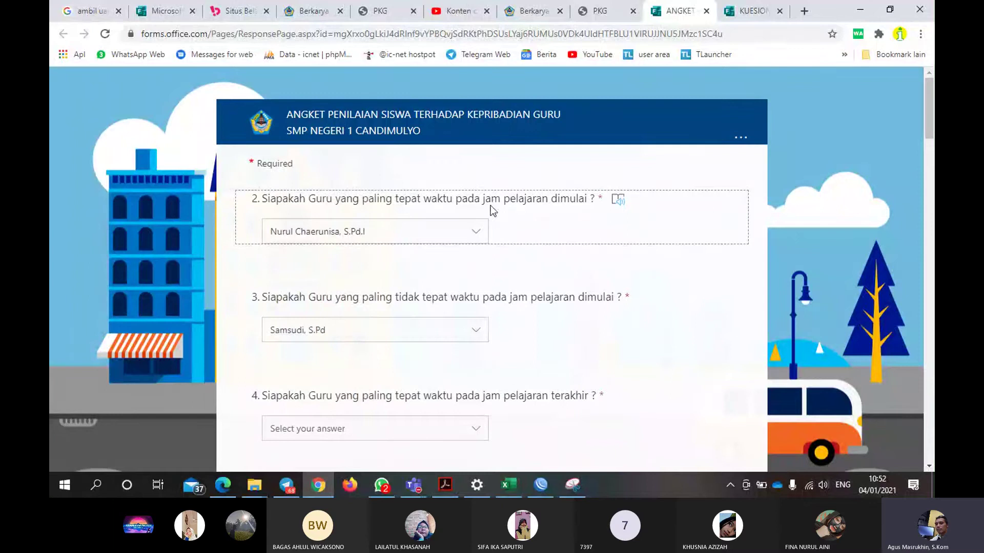
click(479, 231)
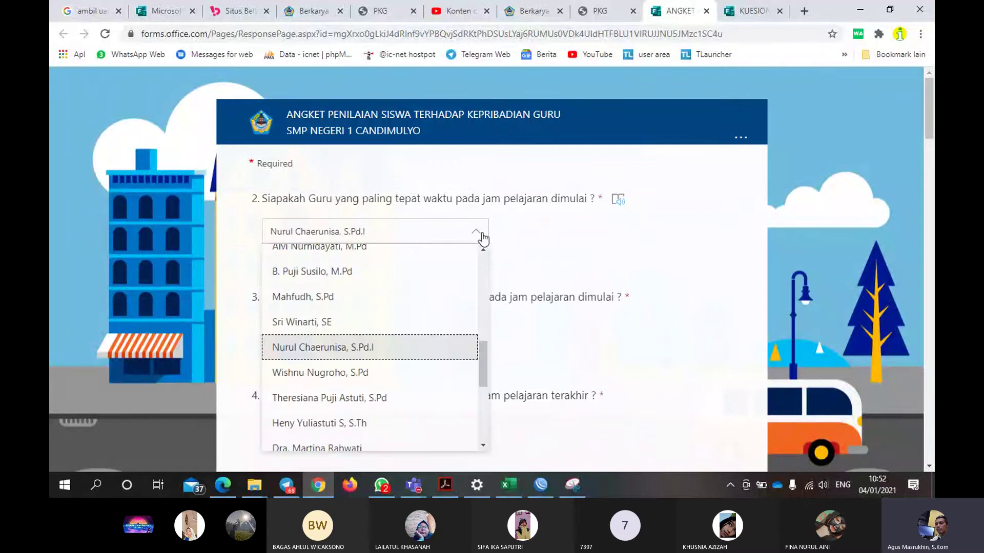
drag(484, 354, 488, 310)
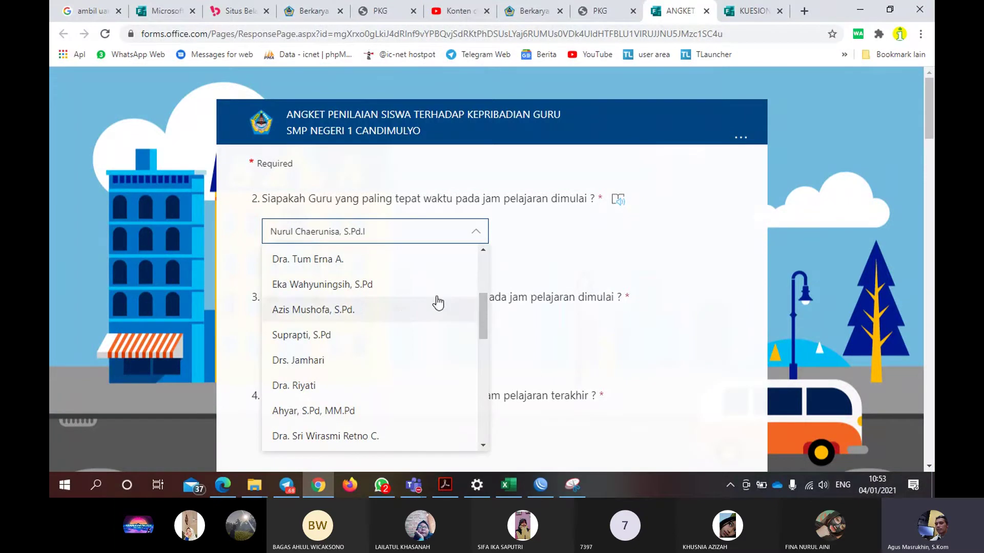
click(413, 293)
click(412, 293)
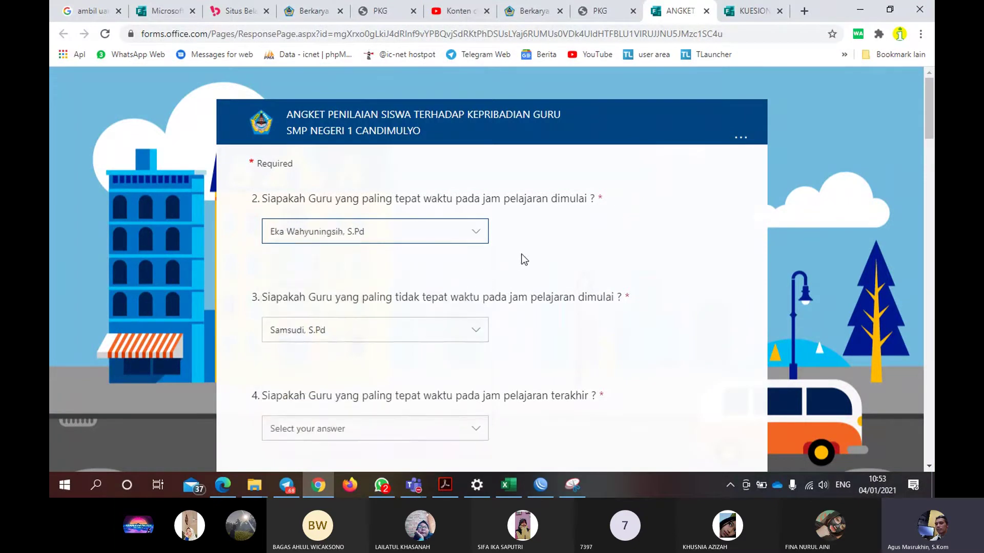
Change the answer to question 3, the least punctual teacher at lesson start, to the signed-in account holder's own name
scroll(524, 259, down, 3)
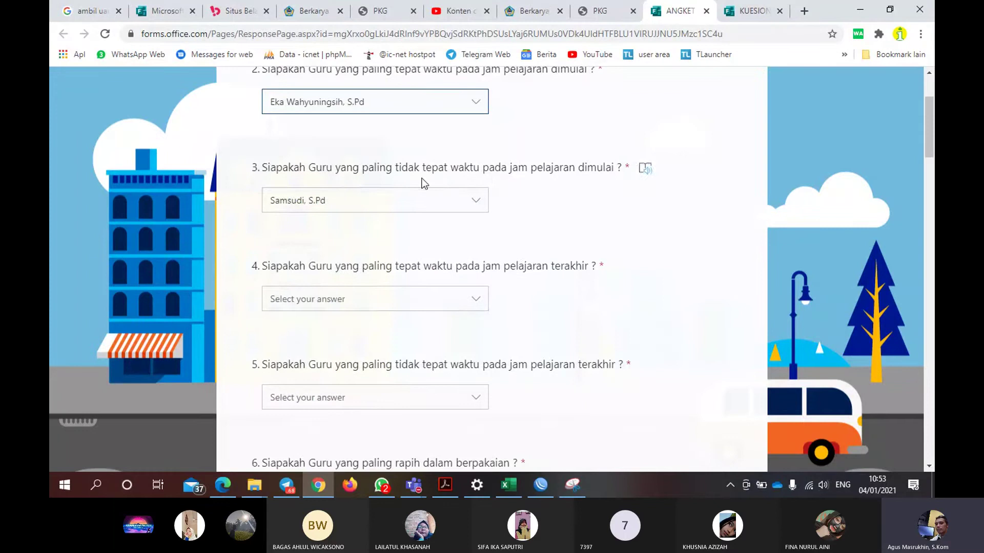
click(477, 206)
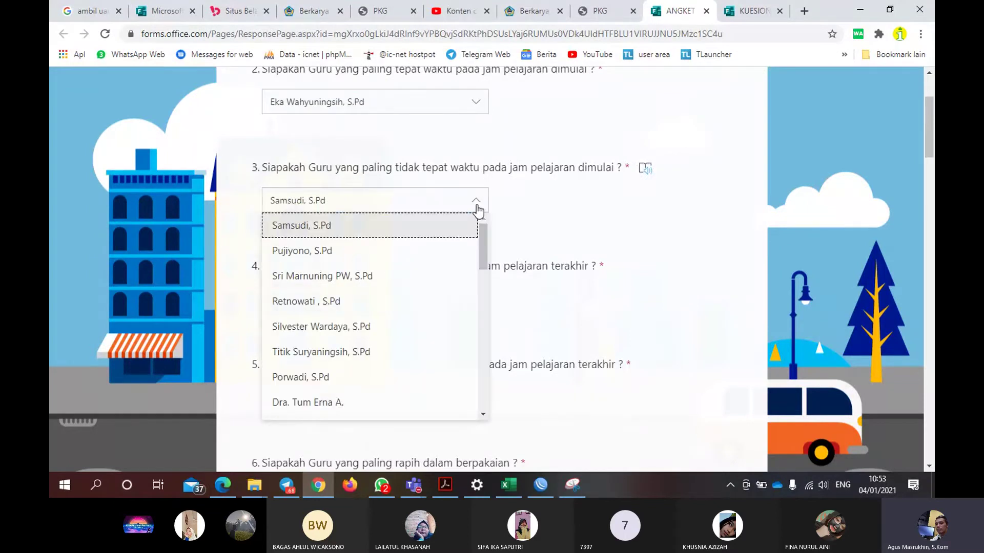
drag(482, 232, 484, 359)
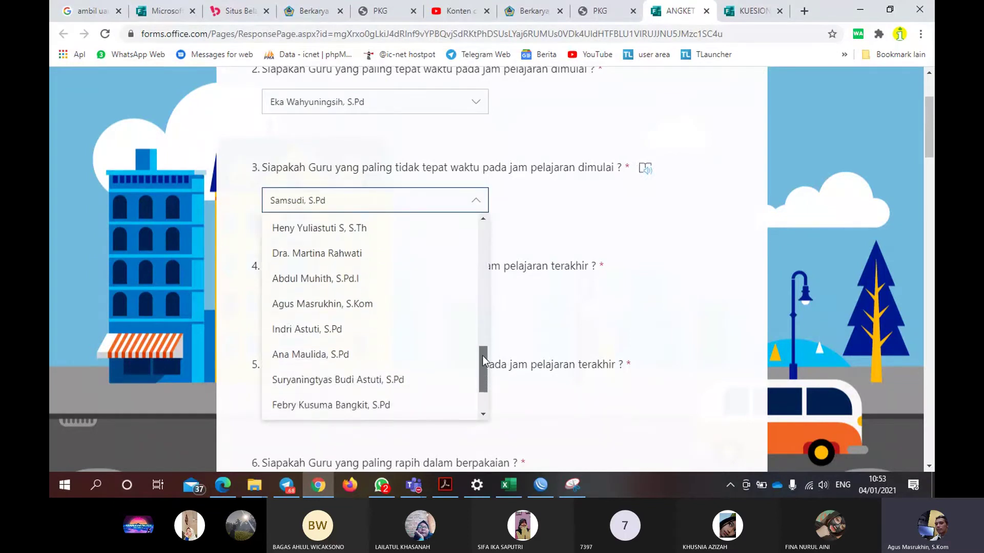
click(433, 306)
scroll(544, 260, up, 1)
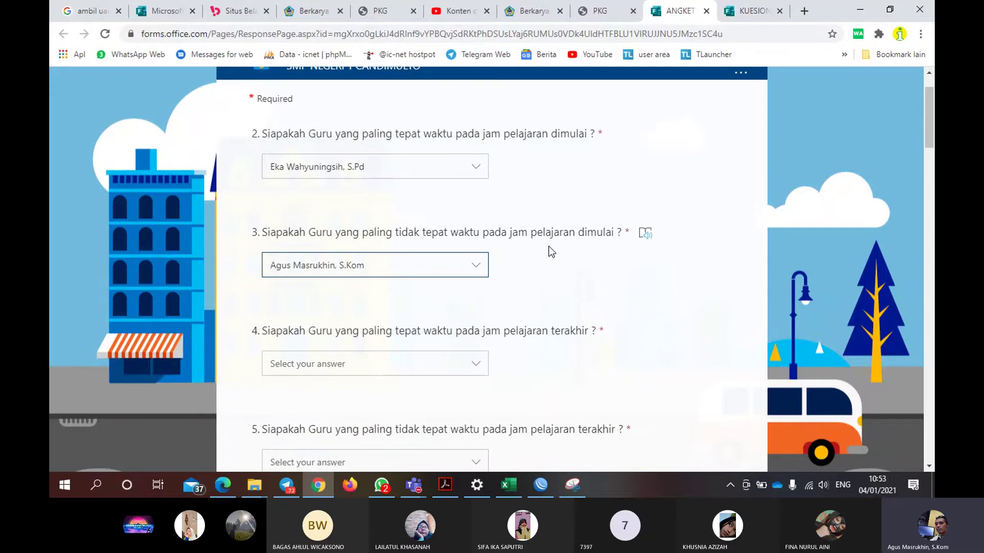
View the teacher choices for question 4 and close the list without choosing an answer
scroll(528, 250, down, 2)
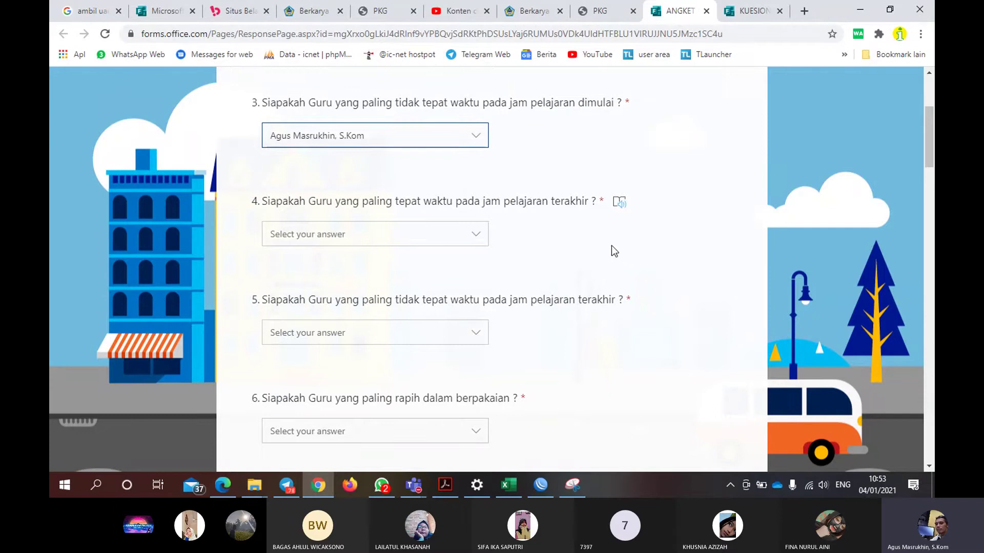
scroll(609, 247, up, 1)
click(484, 299)
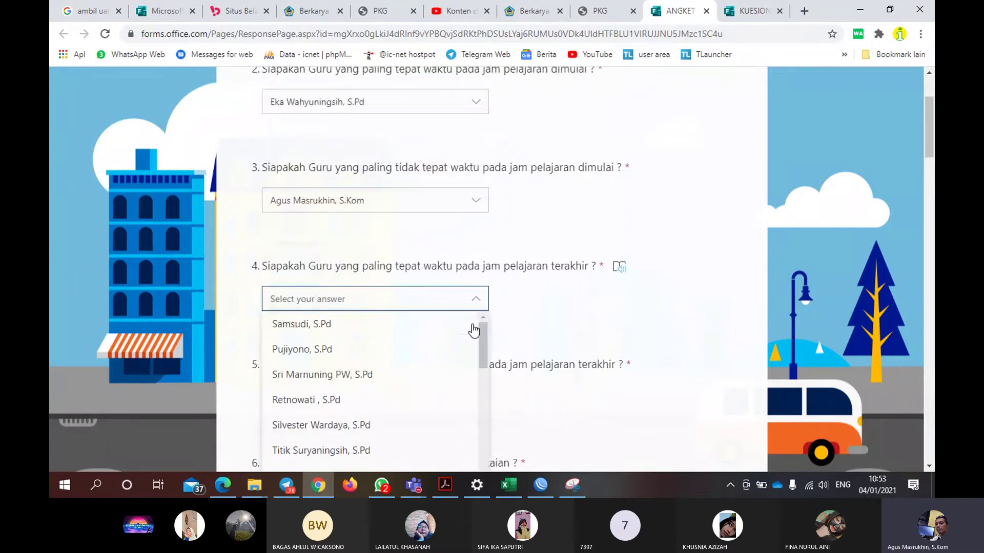
click(515, 318)
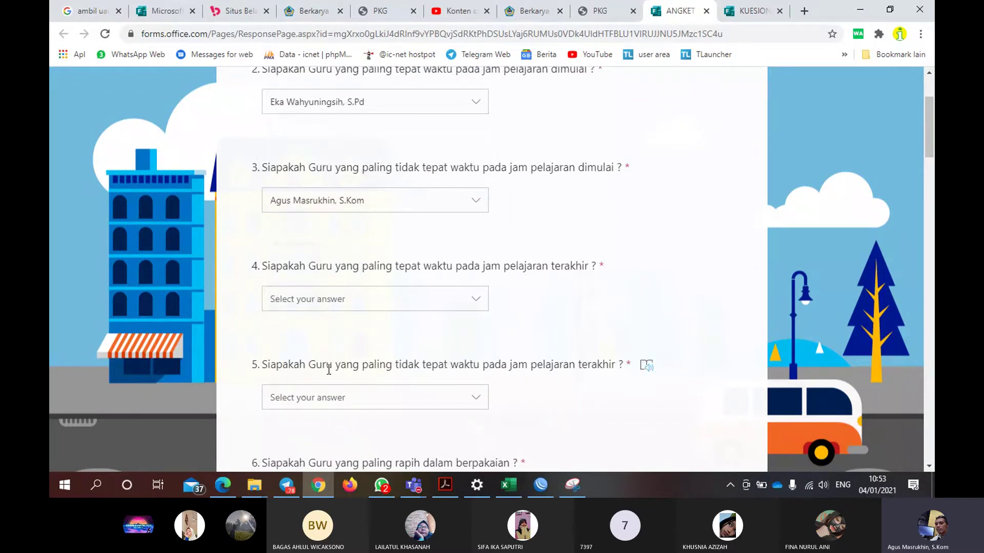
View the teacher choices for question 7, the least neatly dressed teacher, and close the list without choosing an answer
scroll(590, 363, down, 2)
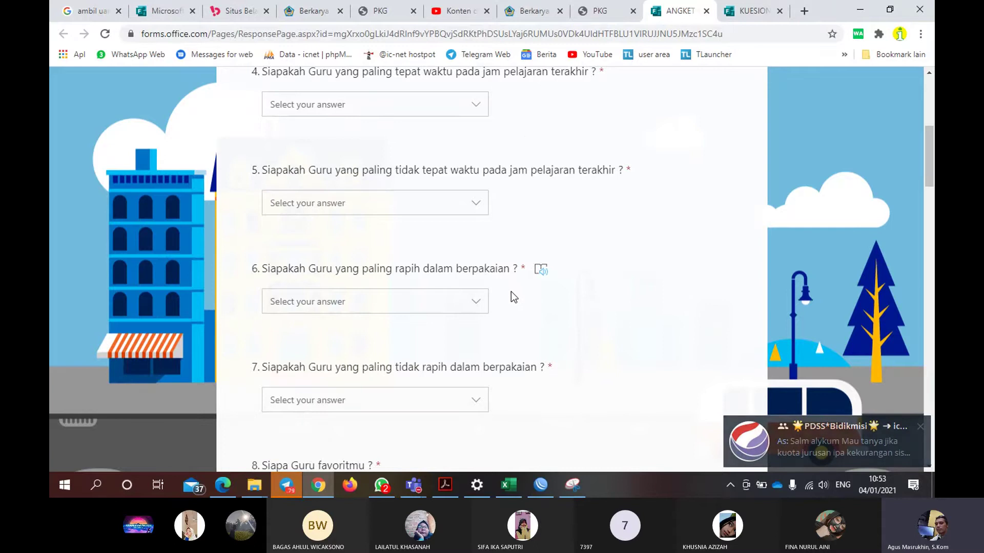
scroll(511, 291, down, 2)
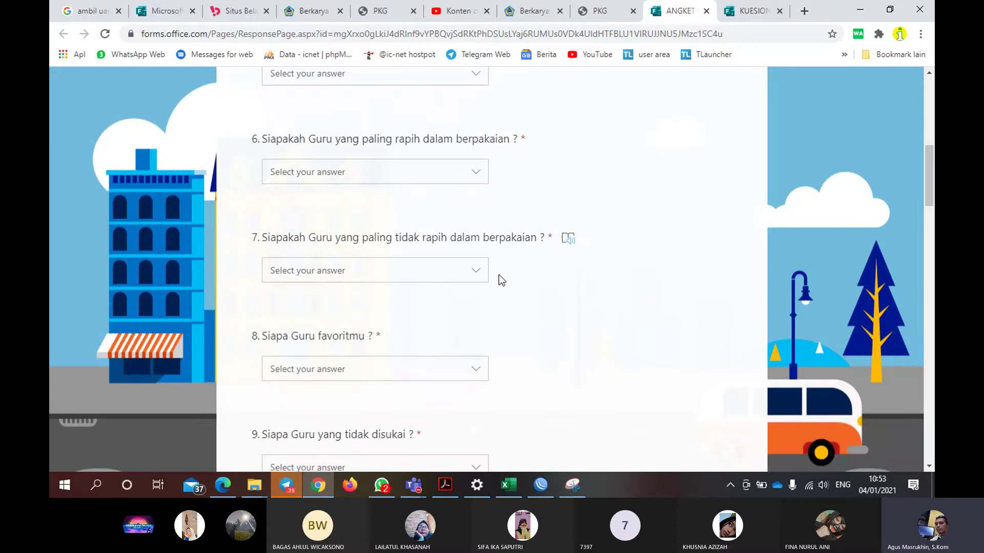
click(478, 276)
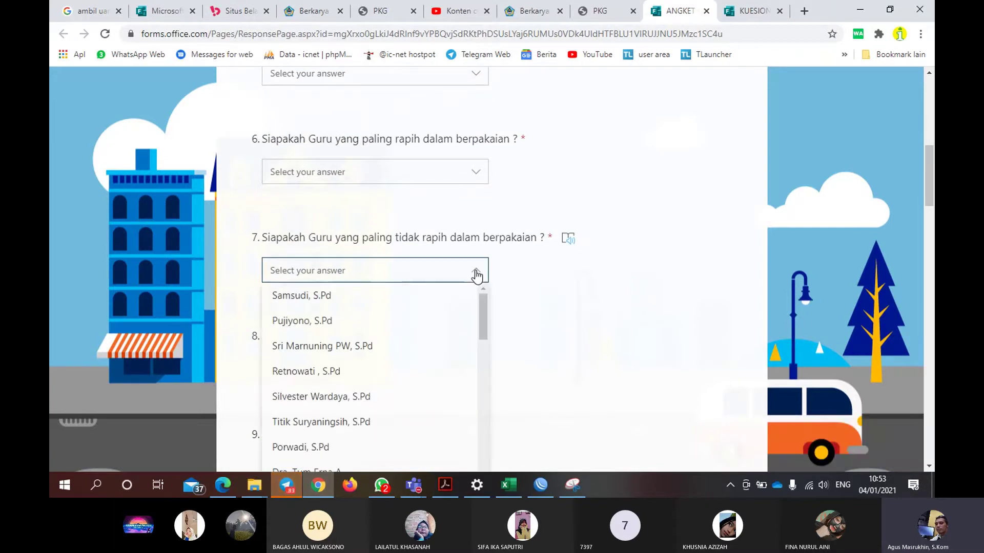
scroll(486, 330, down, 3)
scroll(588, 247, down, 3)
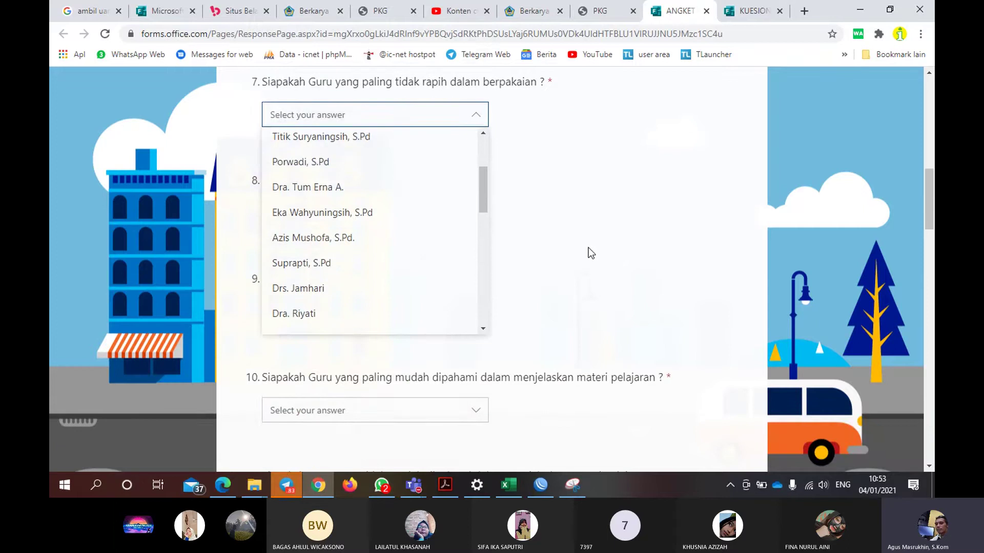
click(610, 232)
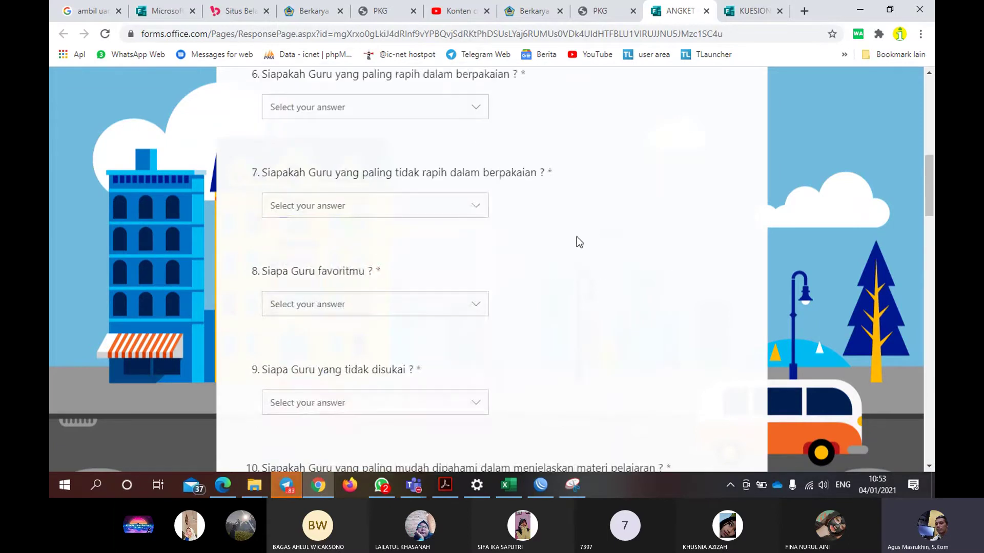
View the teacher choices for question 8, Siapa Guru favoritmu, and close the list without choosing an answer
click(479, 307)
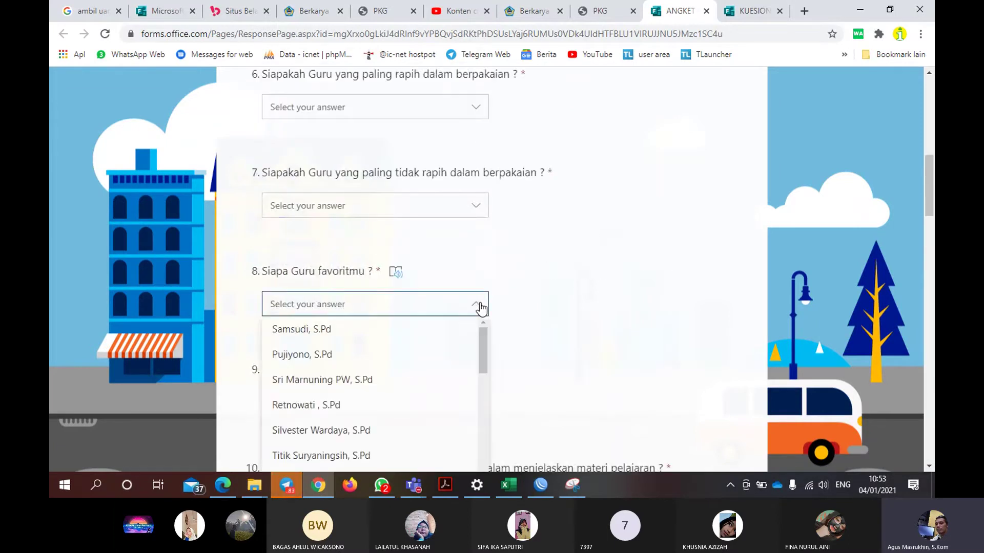
scroll(481, 287, down, 5)
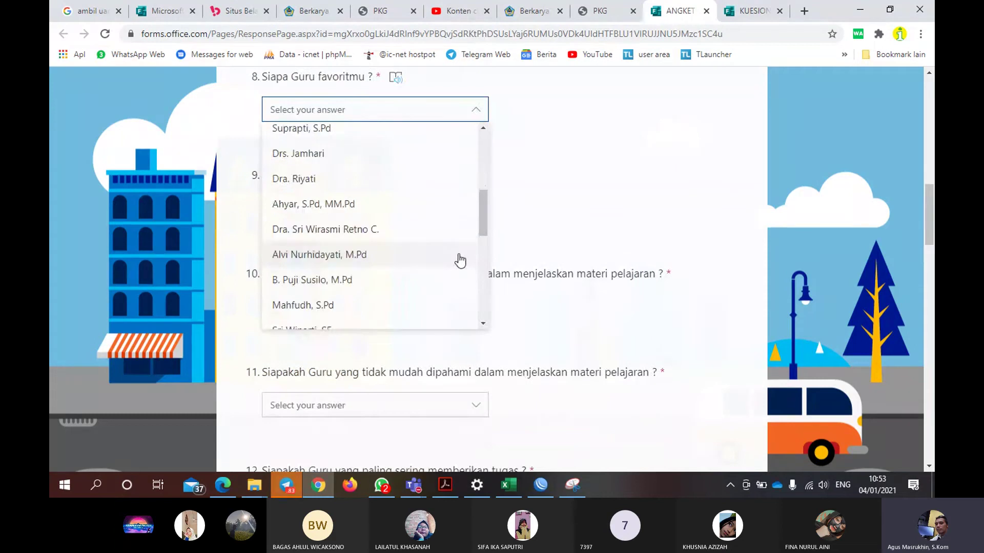
scroll(460, 261, down, 3)
click(581, 210)
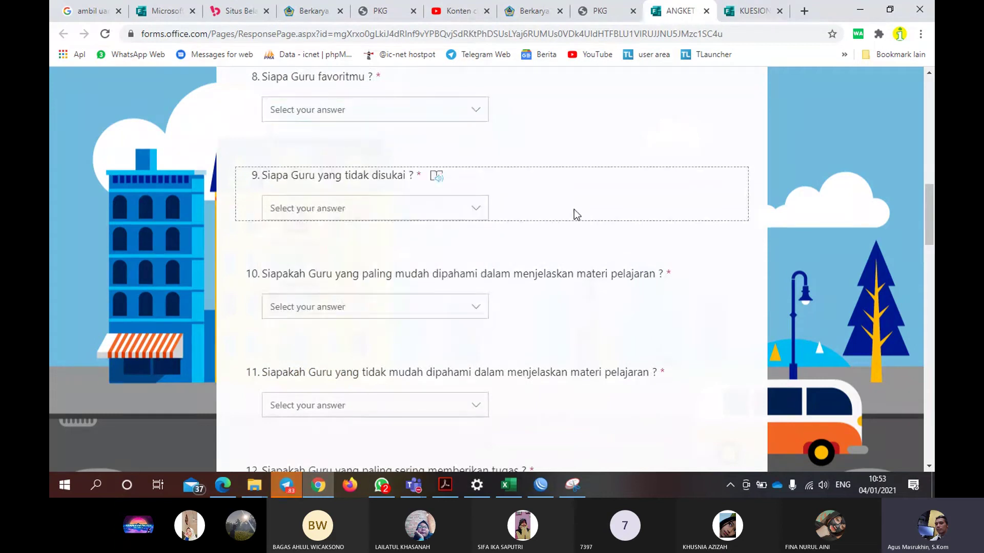
Answer question 9, Siapa Guru yang tidak disukai, with the fourteenth teacher in the list
click(475, 211)
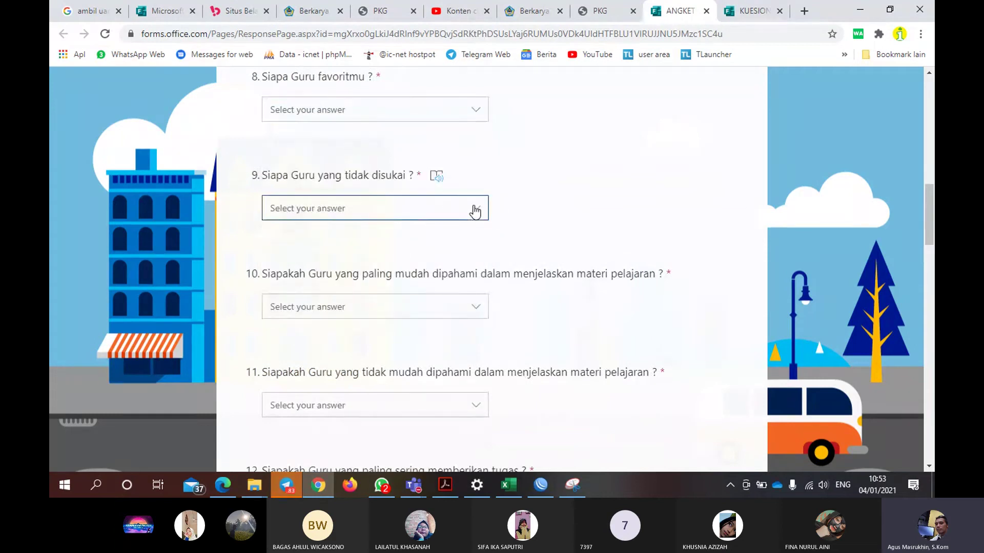
drag(484, 245, 487, 301)
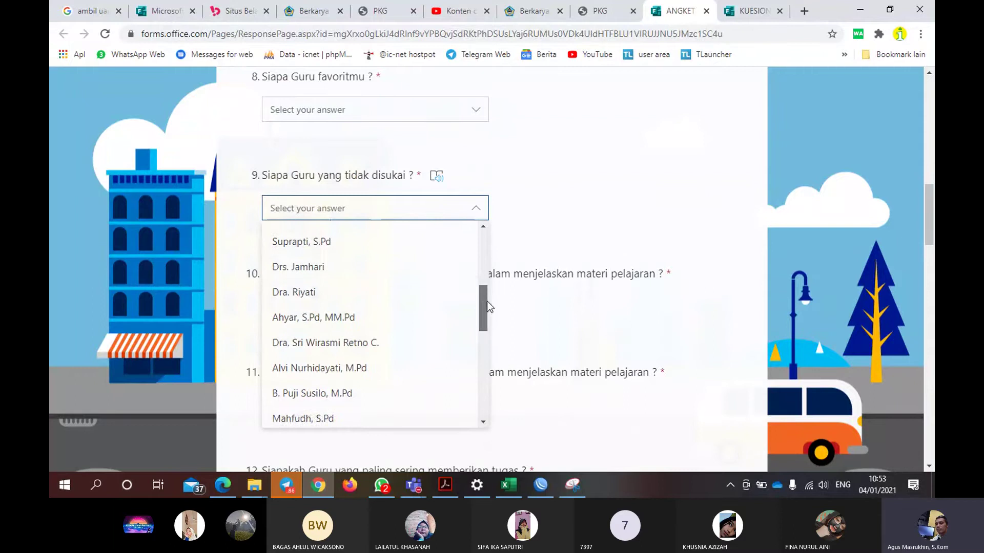
click(405, 314)
View the teacher choices for question 10, the teacher who explains material most understandably, and close the list without choosing
scroll(492, 287, down, 3)
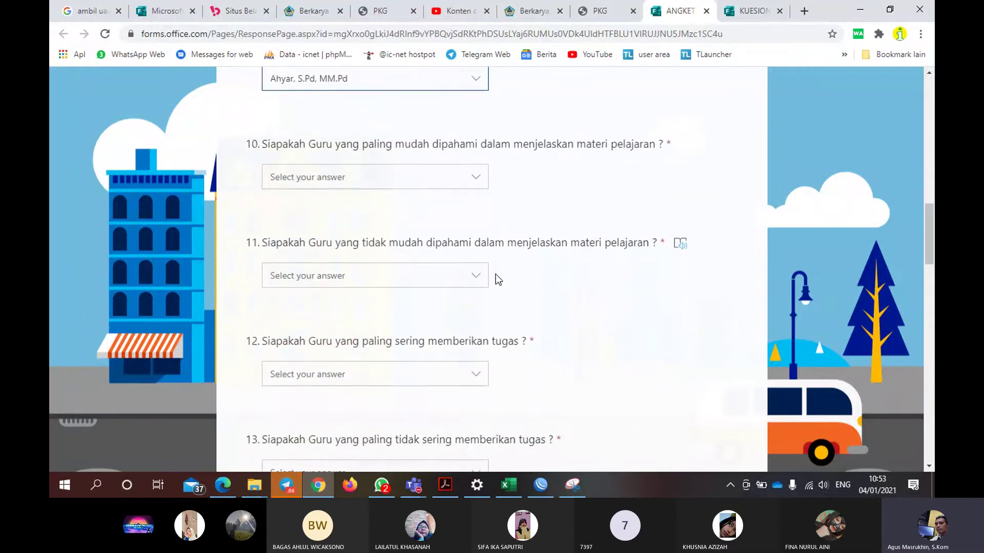
scroll(496, 274, up, 3)
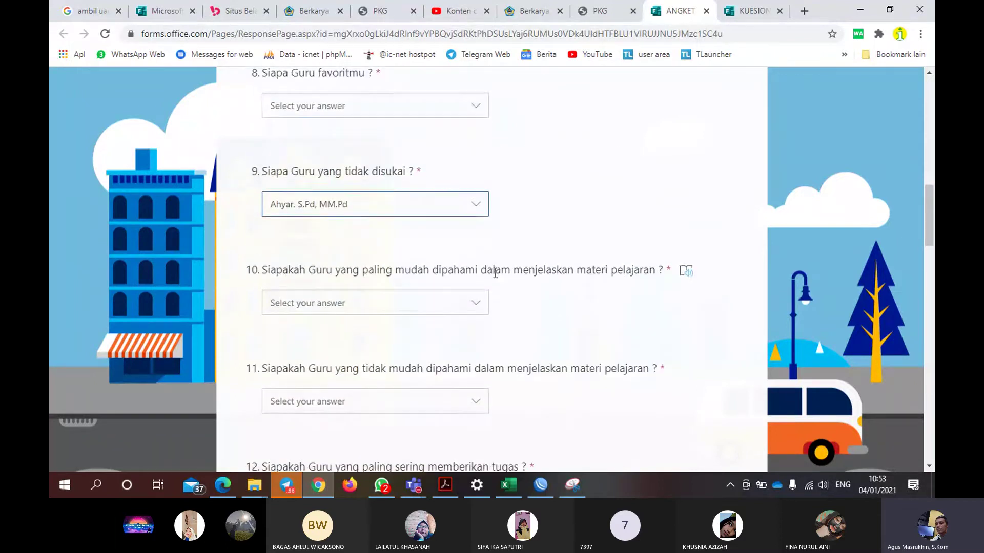
scroll(495, 274, down, 2)
scroll(493, 275, up, 1)
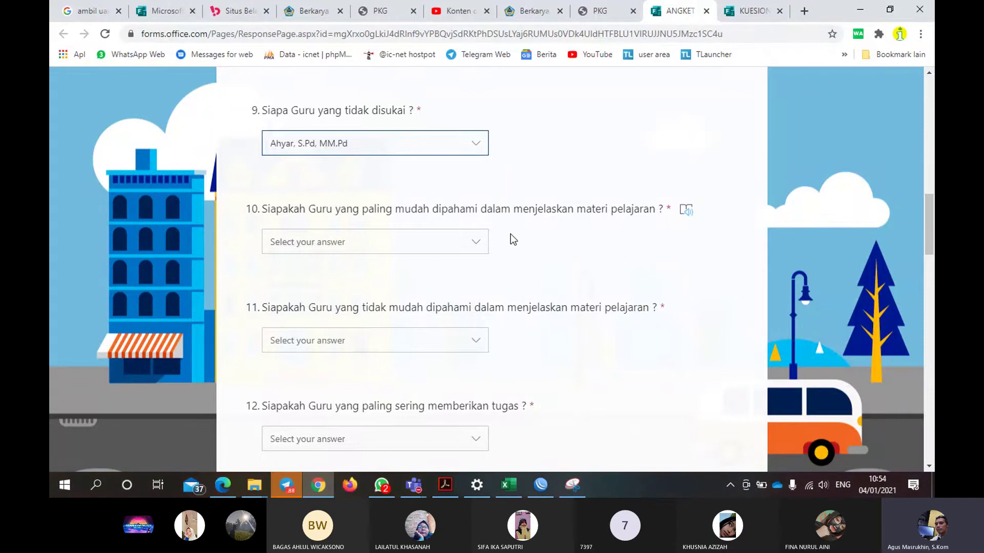
click(476, 246)
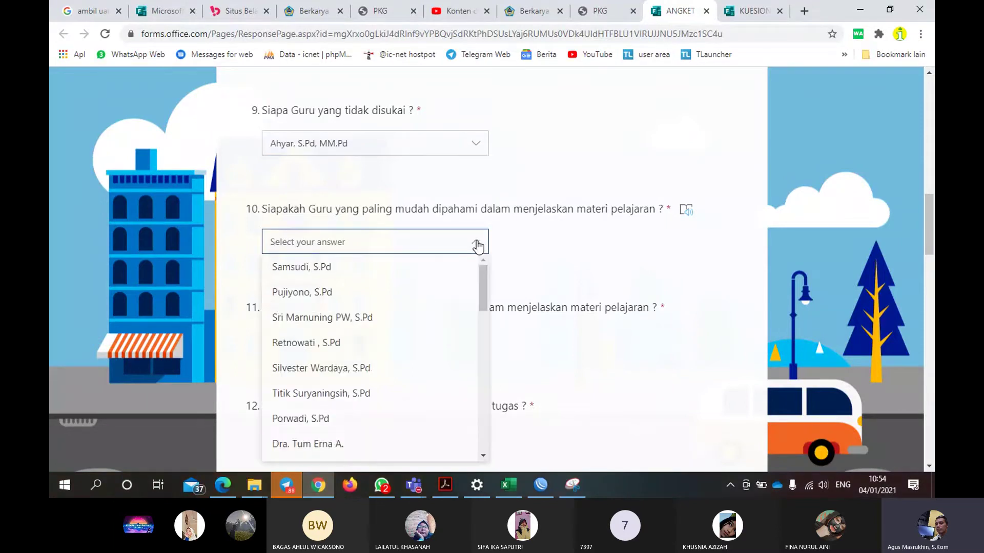
scroll(480, 265, down, 8)
click(617, 266)
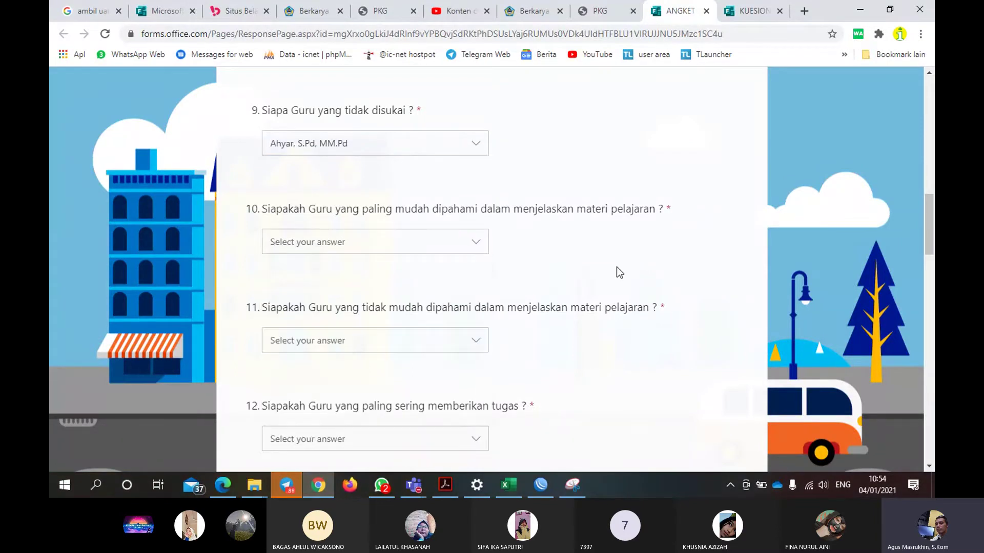
View the teacher choices for question 12, the teacher who most often gives assignments, and close the list without choosing
scroll(616, 266, down, 1)
scroll(610, 262, down, 2)
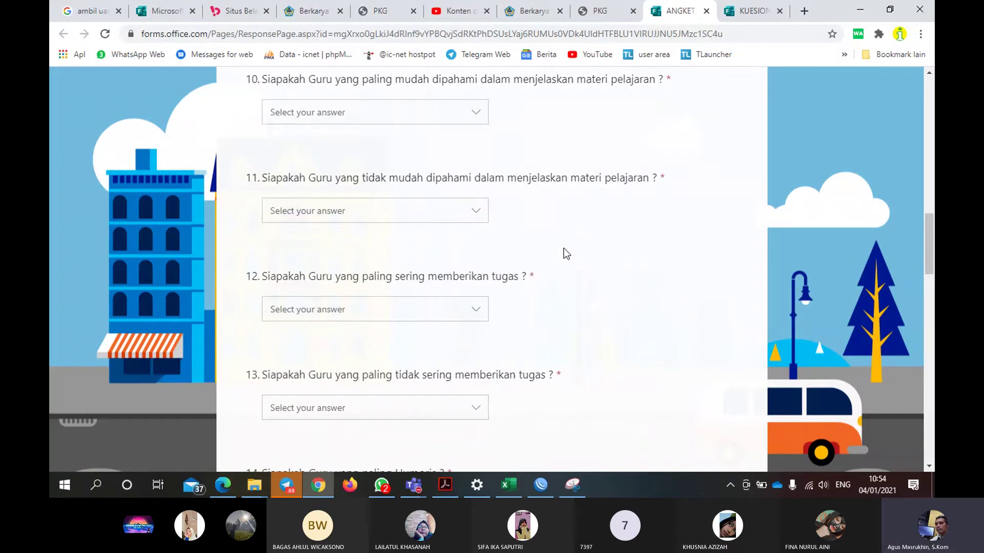
scroll(562, 248, down, 1)
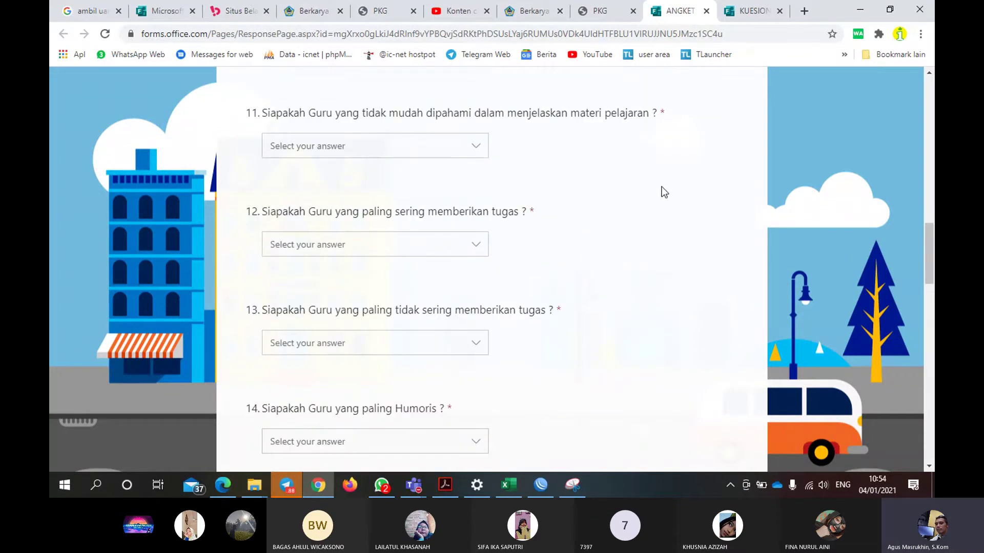
click(484, 255)
scroll(488, 270, down, 2)
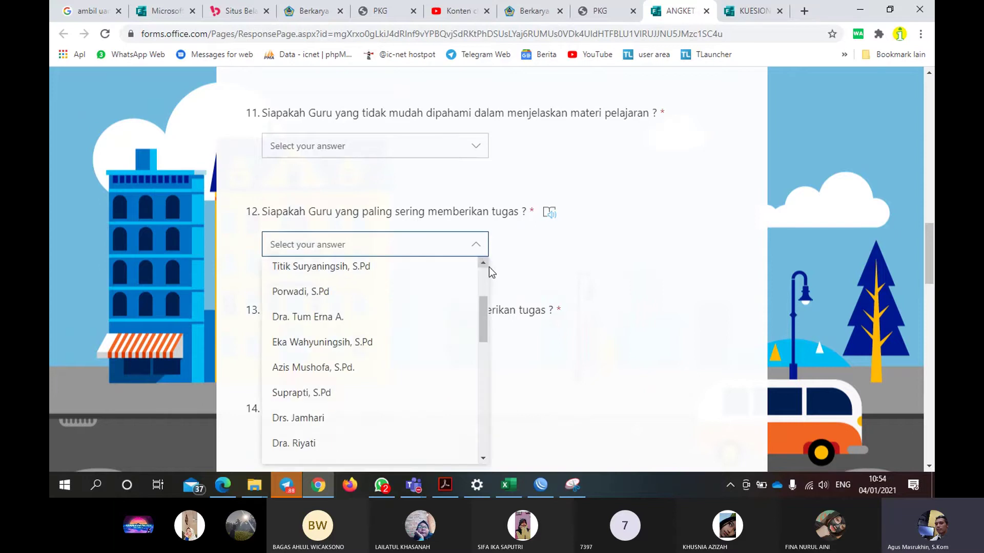
click(665, 271)
Read through questions 13 to 21 about the teachers' assignments, humour, patience, firmness, discipline, communication and teaching activity
scroll(662, 266, down, 2)
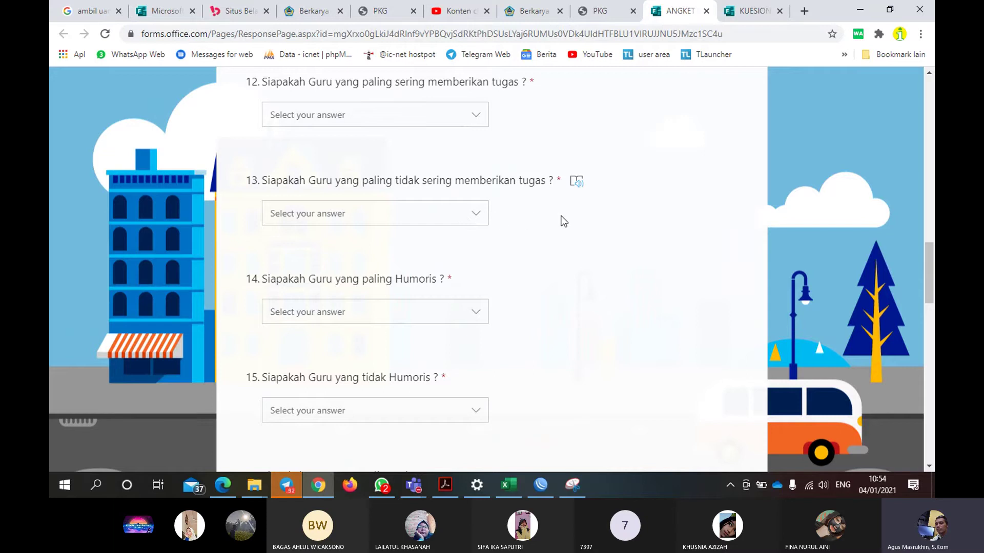
scroll(563, 221, down, 1)
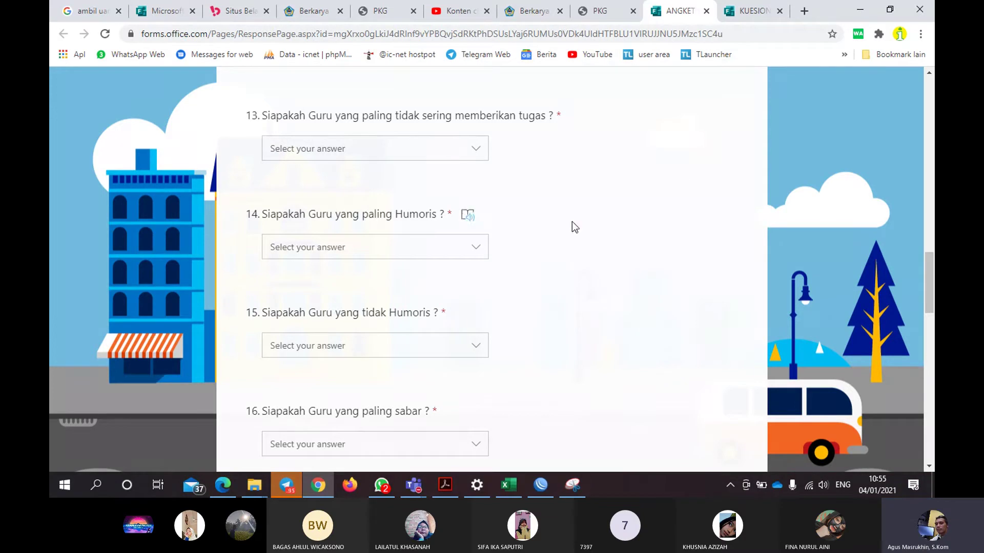
scroll(574, 229, down, 1)
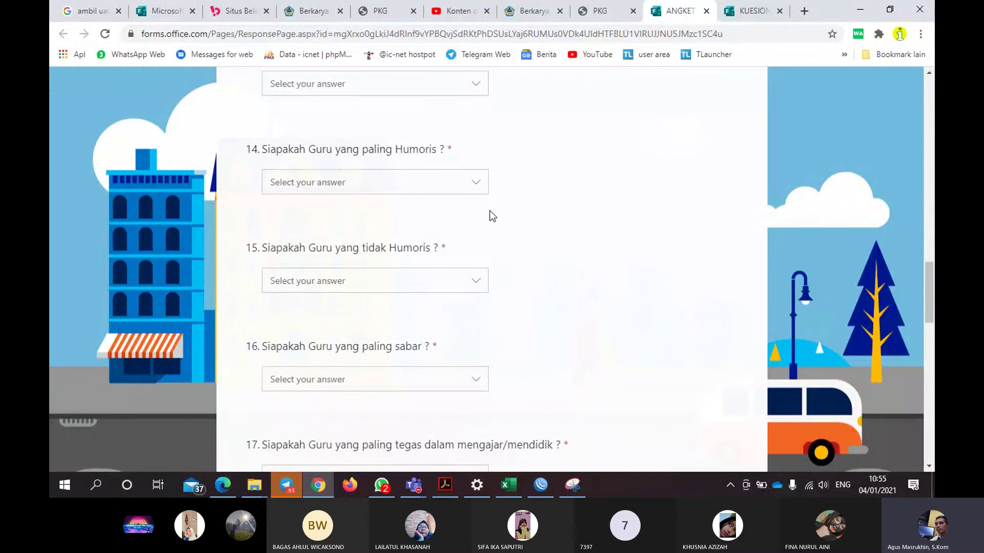
scroll(477, 221, down, 1)
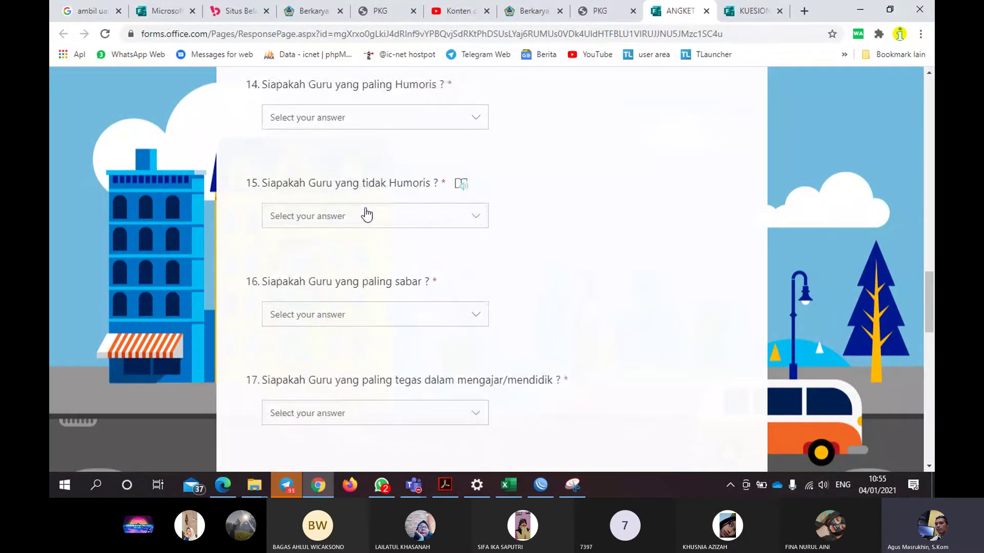
drag(326, 183, 451, 197)
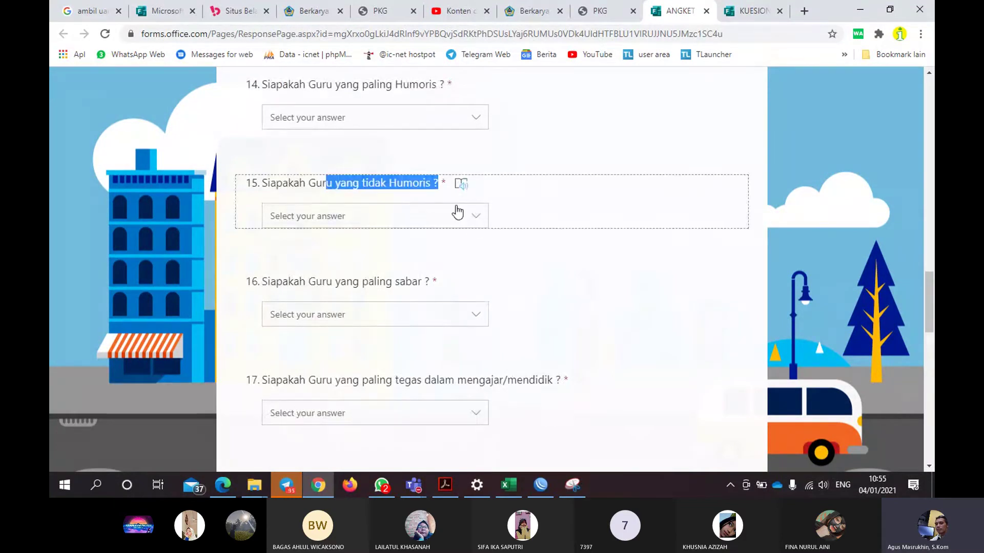
scroll(457, 211, down, 1)
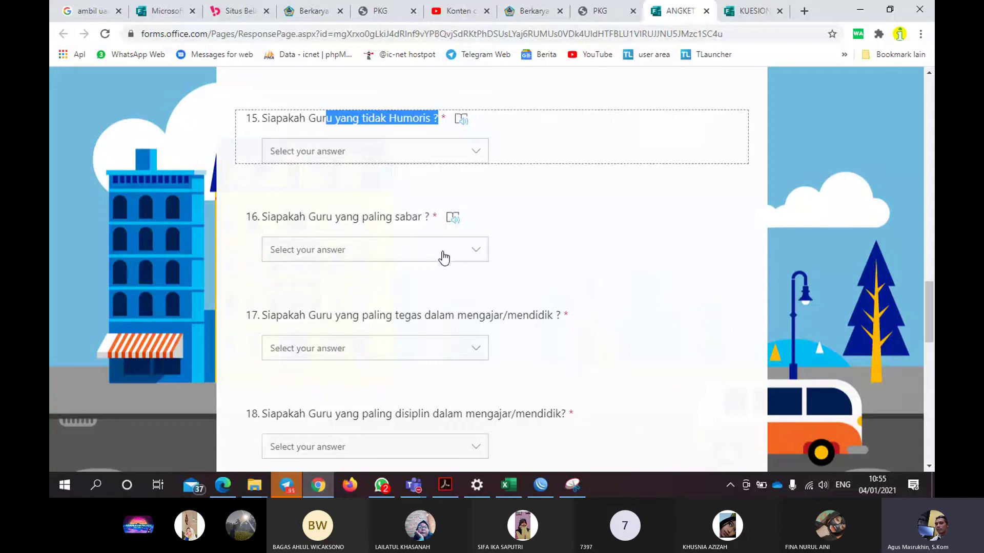
scroll(444, 258, down, 2)
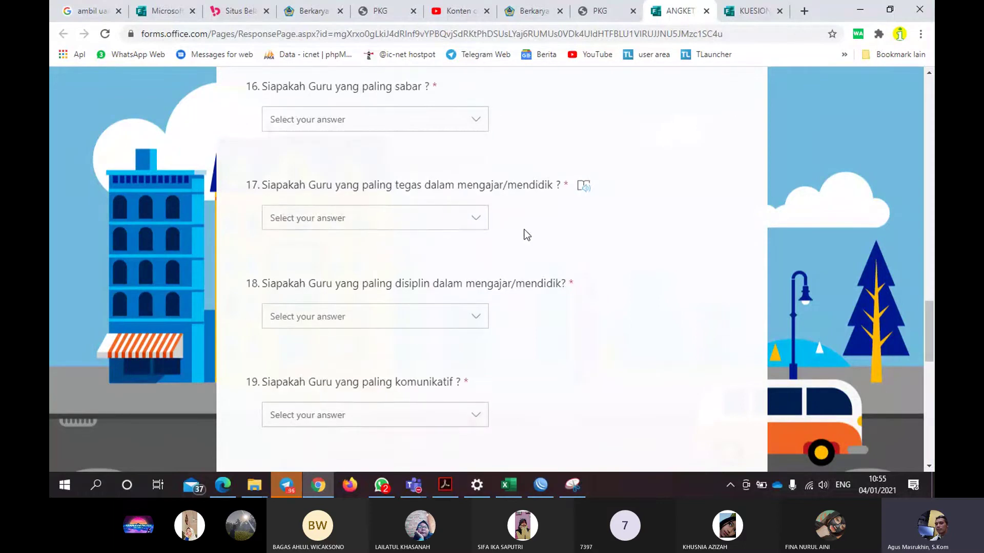
scroll(460, 238, down, 1)
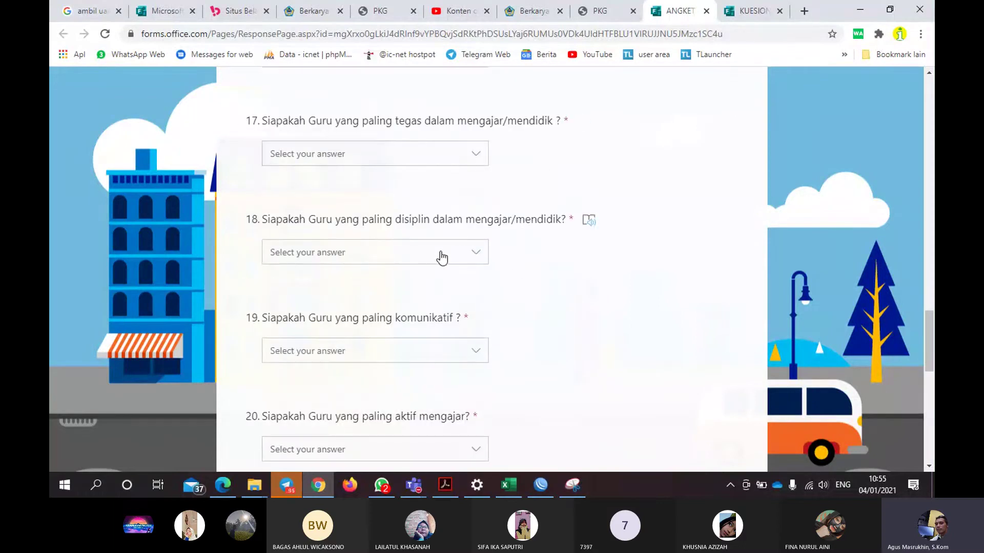
scroll(441, 257, down, 2)
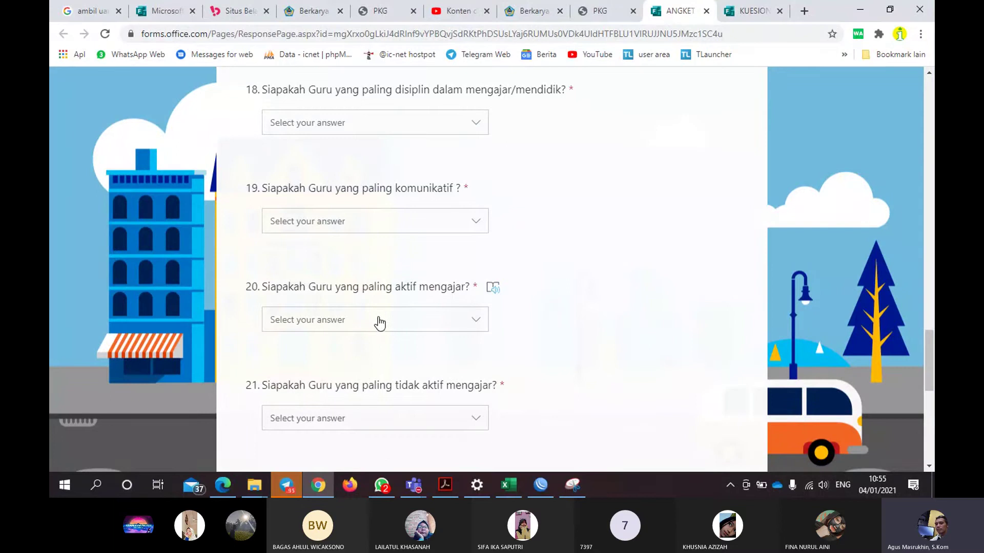
scroll(417, 318, down, 2)
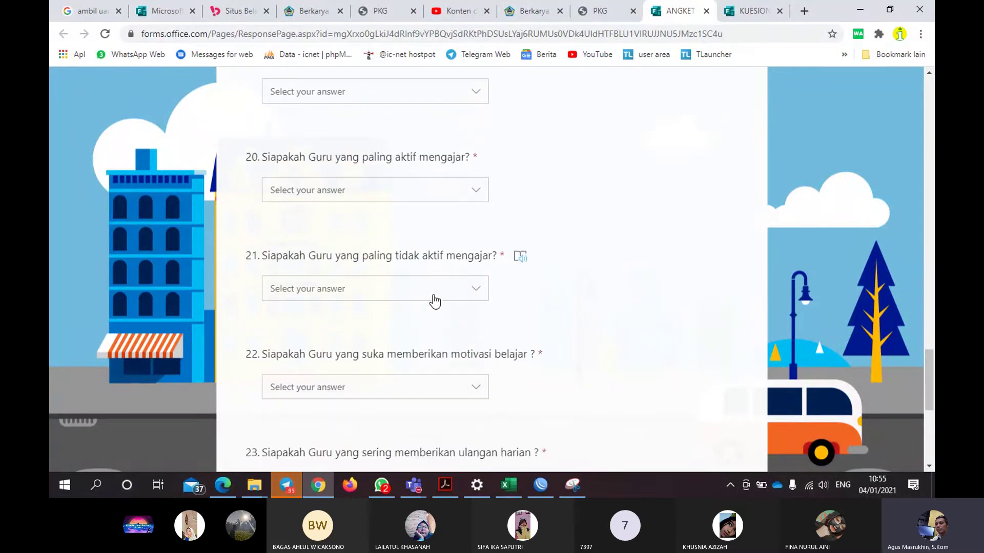
View the teacher choices for question 21, the least active teacher, through to the list's end and close it without choosing
scroll(463, 300, down, 1)
click(472, 230)
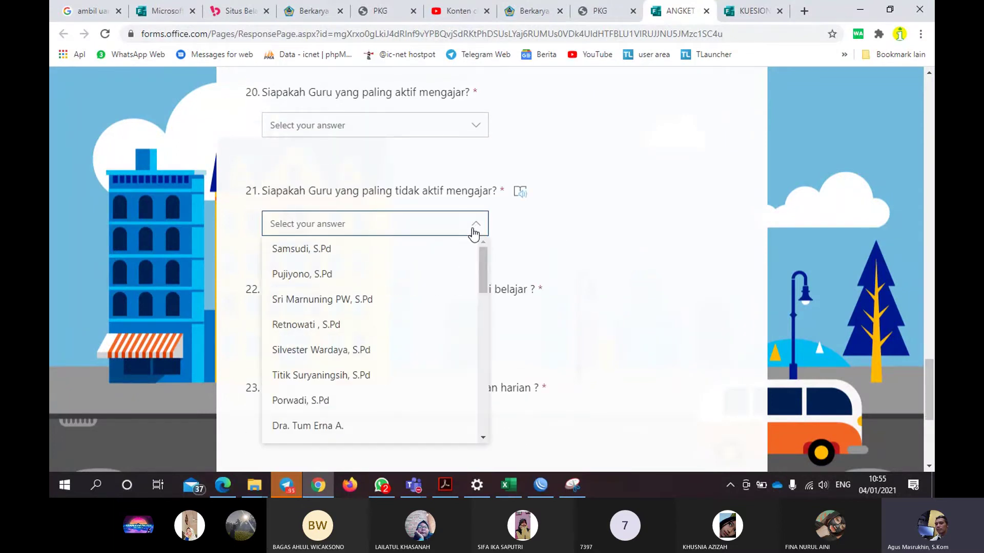
drag(486, 266, 485, 406)
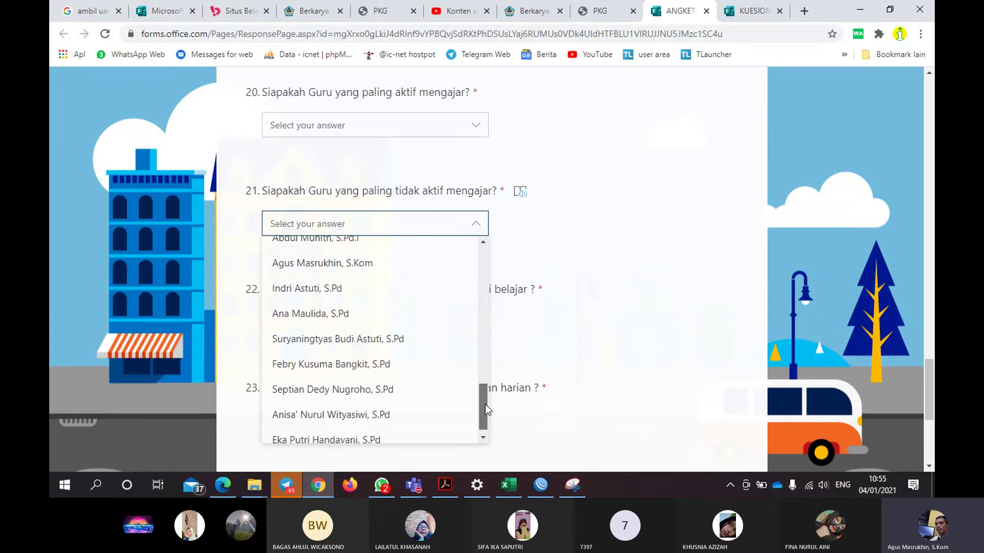
click(586, 223)
Try to submit the questionnaire with question 24, Kritik dan Saran, left blank, and review the required questions through to the form's end
scroll(585, 218, down, 2)
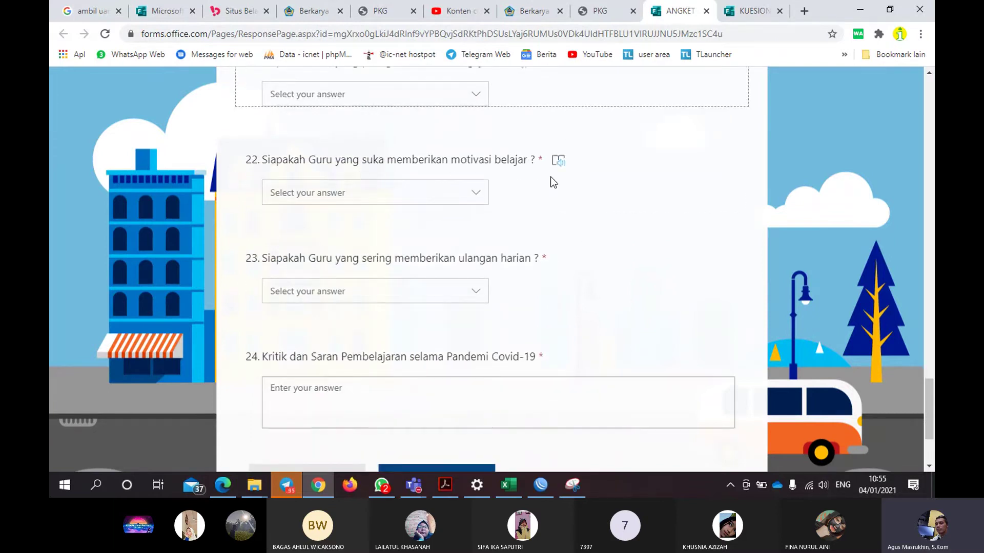
scroll(538, 216, down, 1)
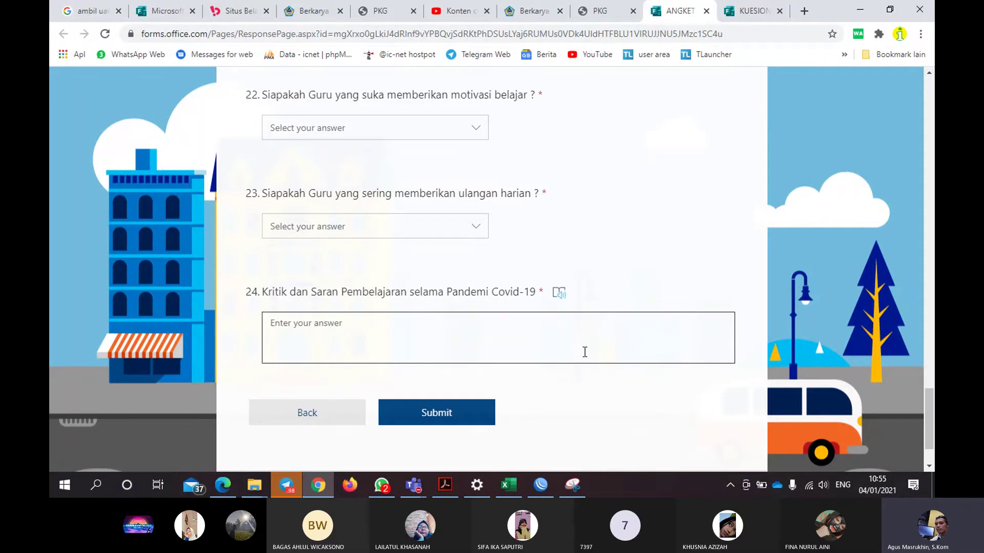
click(587, 335)
click(453, 418)
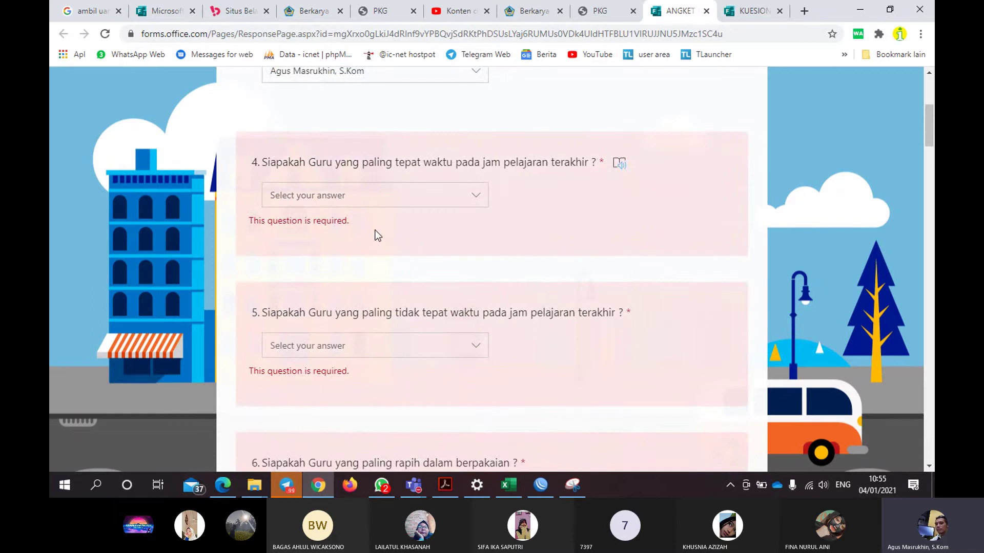
scroll(378, 235, down, 20)
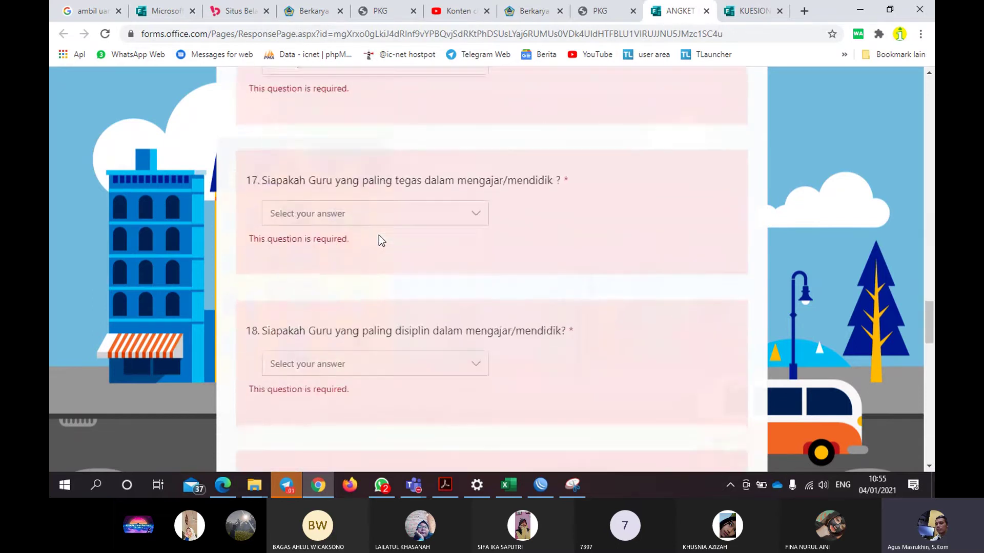
scroll(379, 235, down, 20)
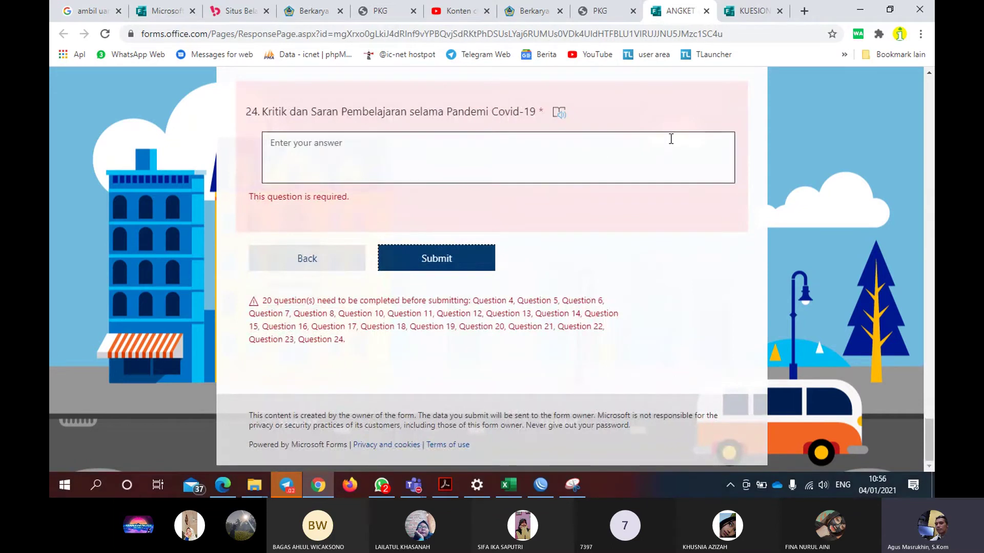
Close the two student questionnaires and open the parents' questionnaire through Saya Orang Tua on the PKG page
click(706, 10)
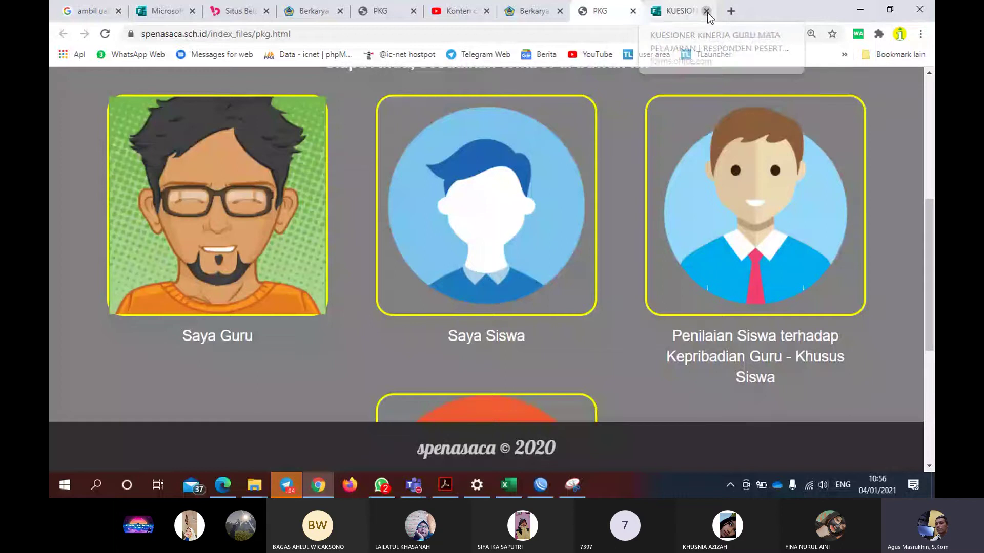
click(706, 11)
scroll(590, 269, down, 1)
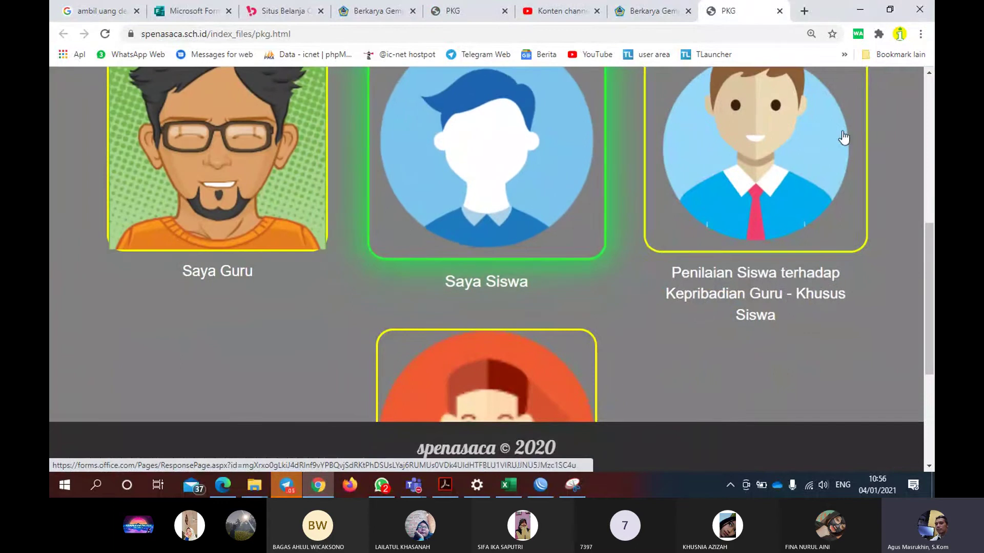
scroll(852, 185, down, 3)
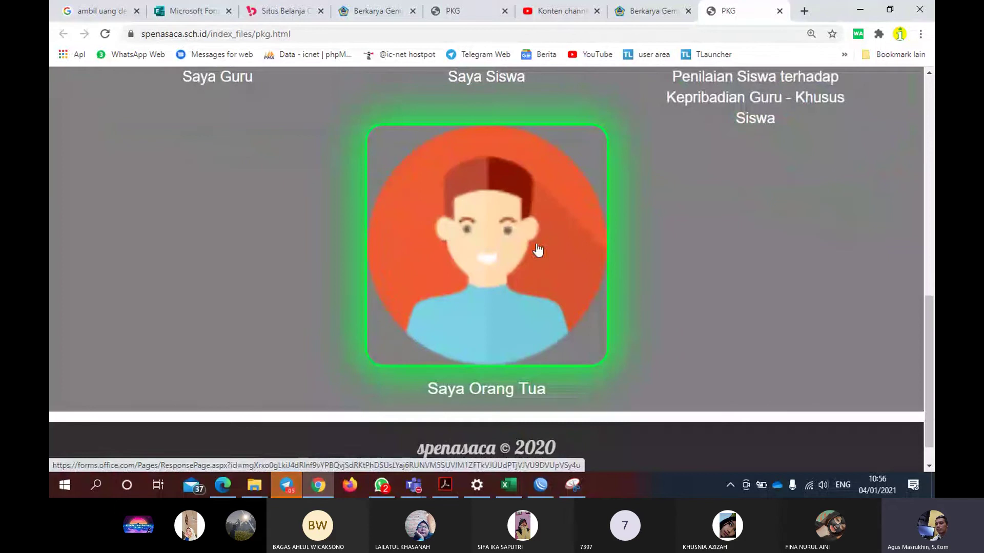
scroll(681, 251, down, 1)
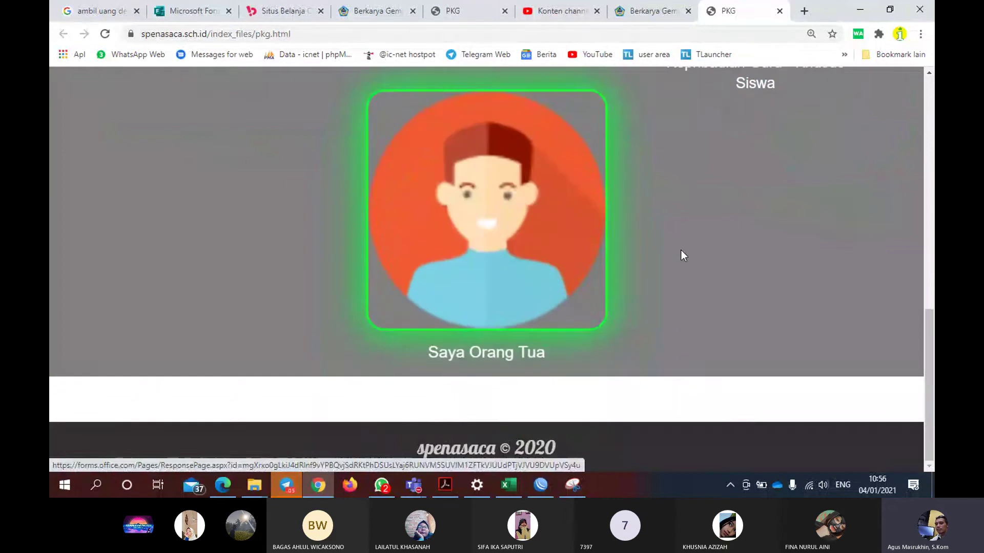
click(518, 254)
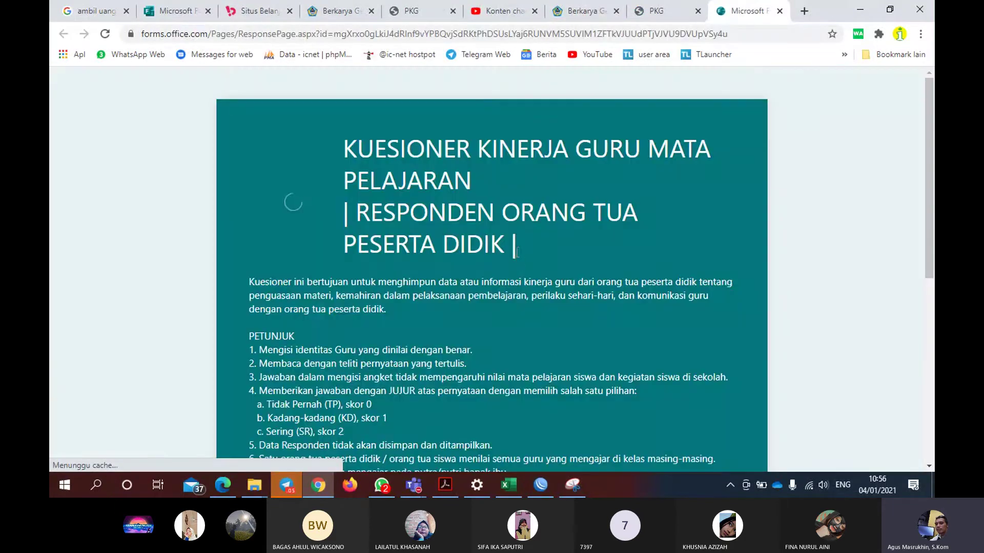
Read the parent questionnaire's title, purpose and PETUNJUK instructions, highlighting RESPONDEN ORANG TUA PESERTA DIDIK
scroll(516, 251, down, 2)
scroll(515, 250, up, 1)
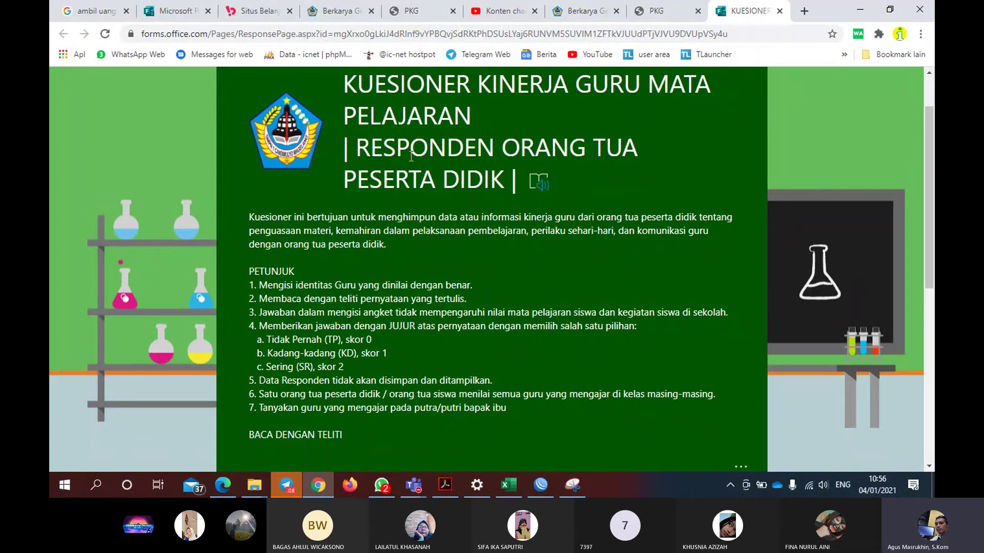
drag(358, 153, 503, 181)
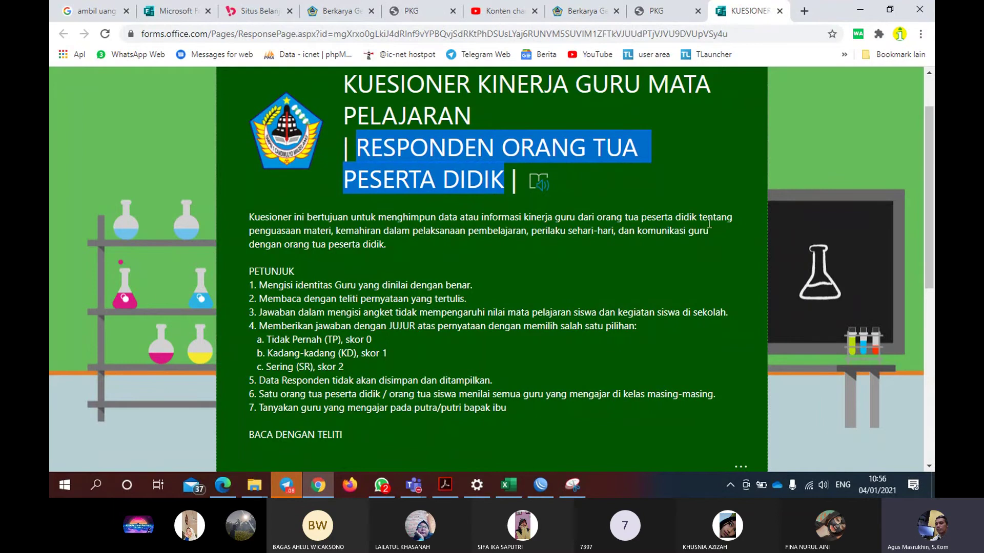
scroll(708, 224, down, 3)
scroll(708, 225, up, 3)
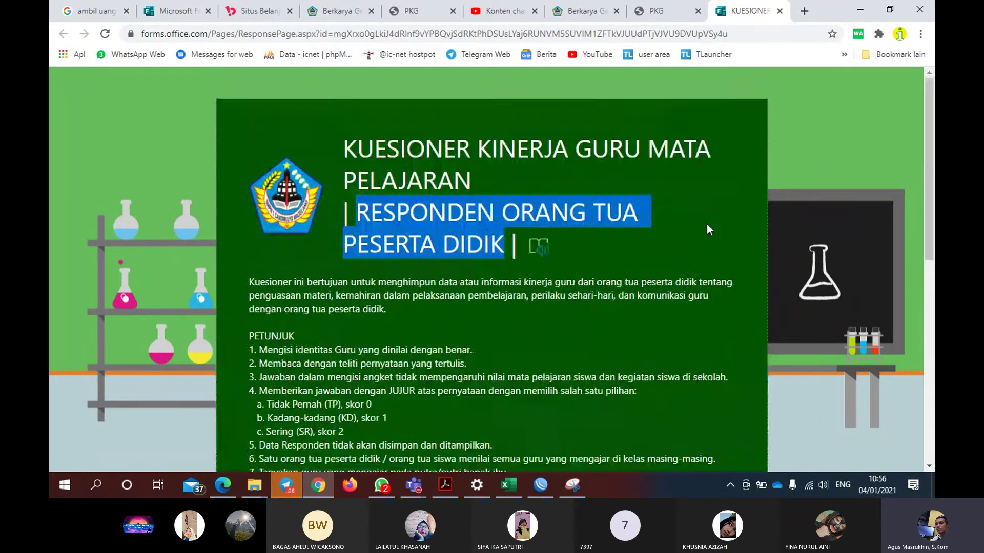
scroll(706, 223, down, 5)
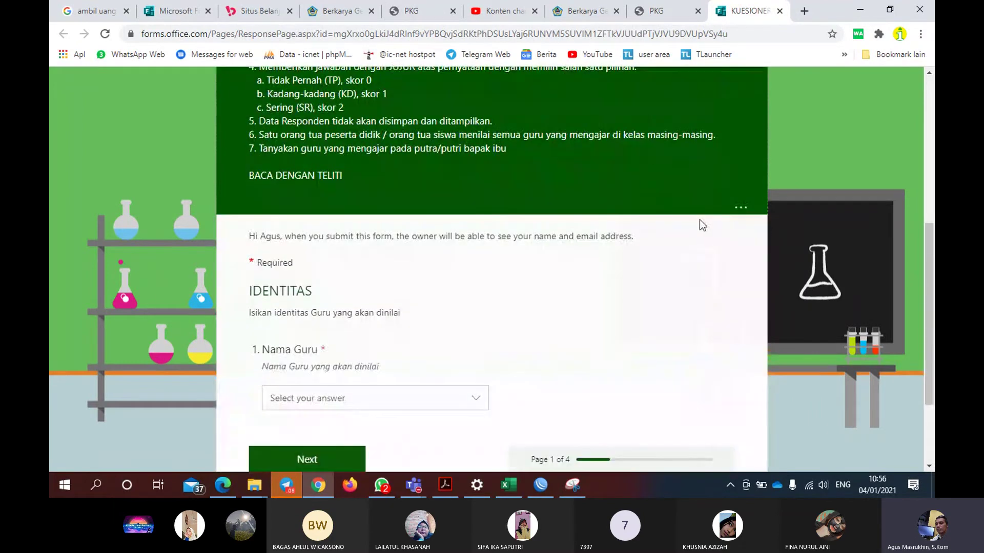
scroll(697, 217, up, 5)
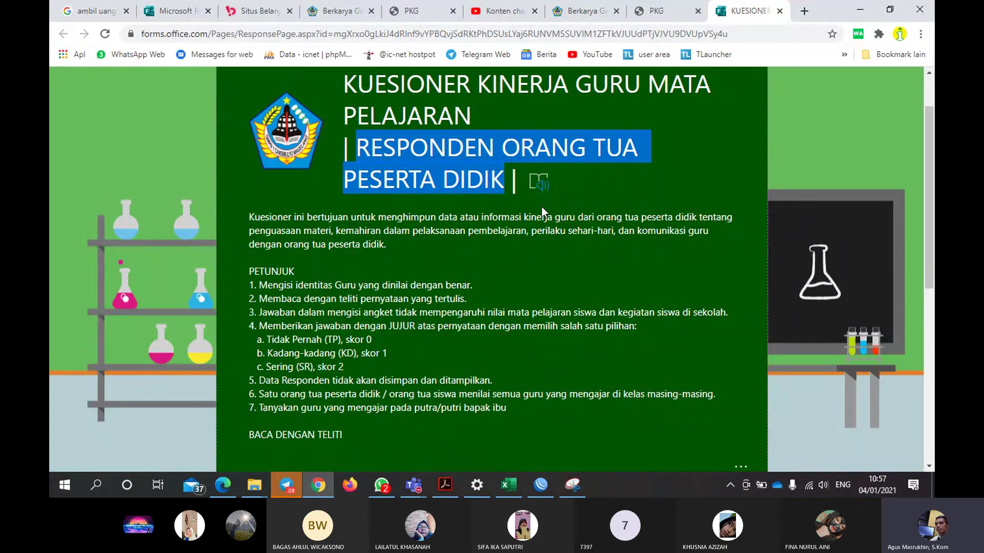
Choose the third listed teacher as Nama Guru and Bahasa Jawa as Mata Pelajaran, and continue to page 2
scroll(543, 207, down, 5)
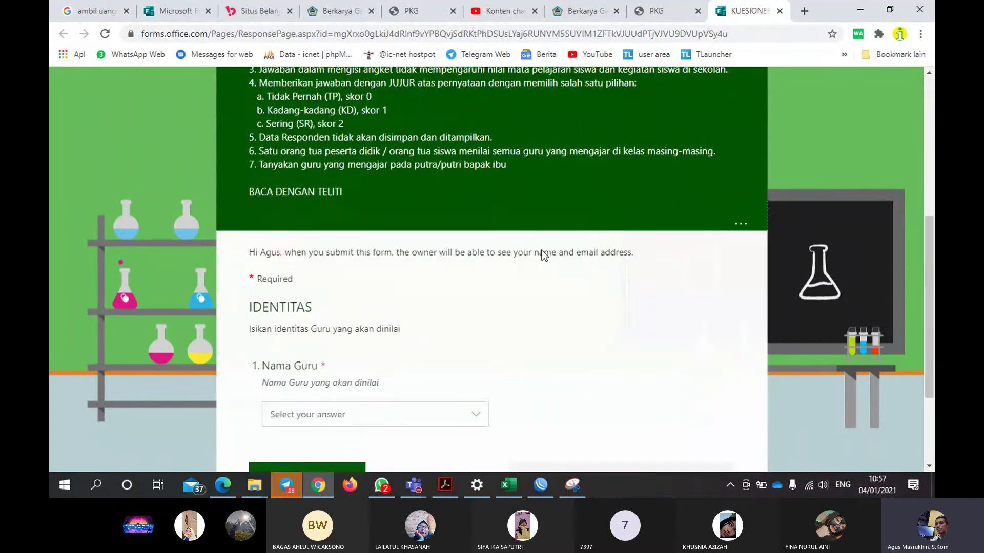
scroll(544, 256, down, 3)
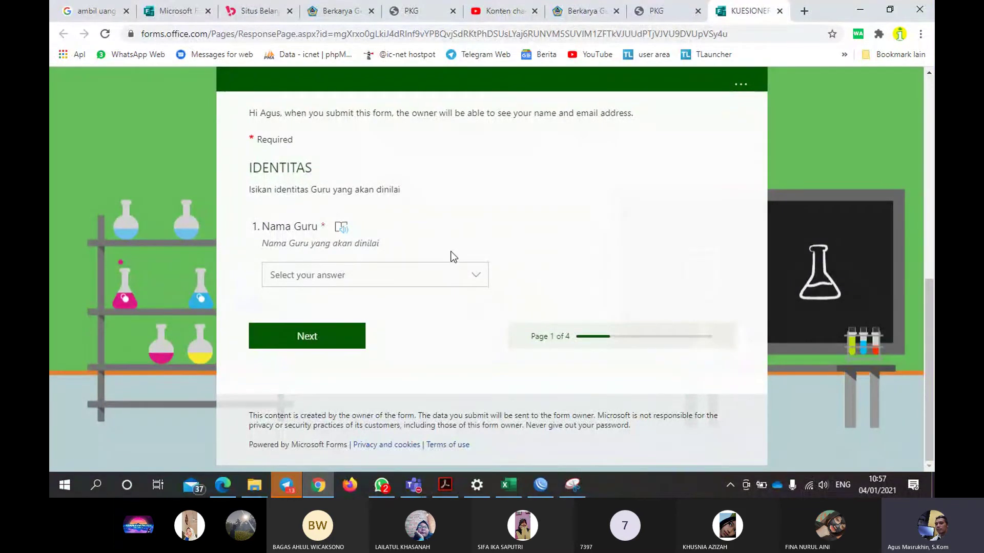
click(452, 283)
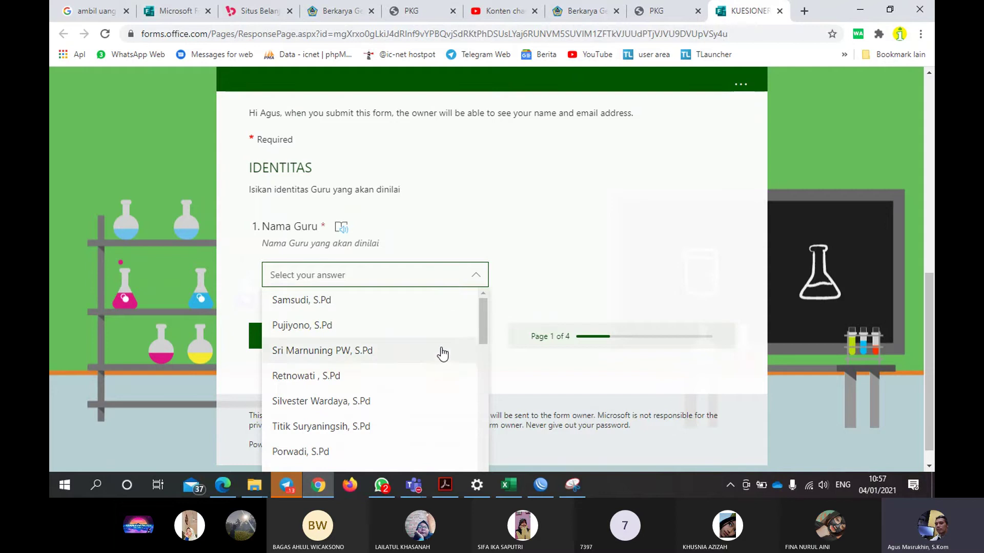
click(427, 362)
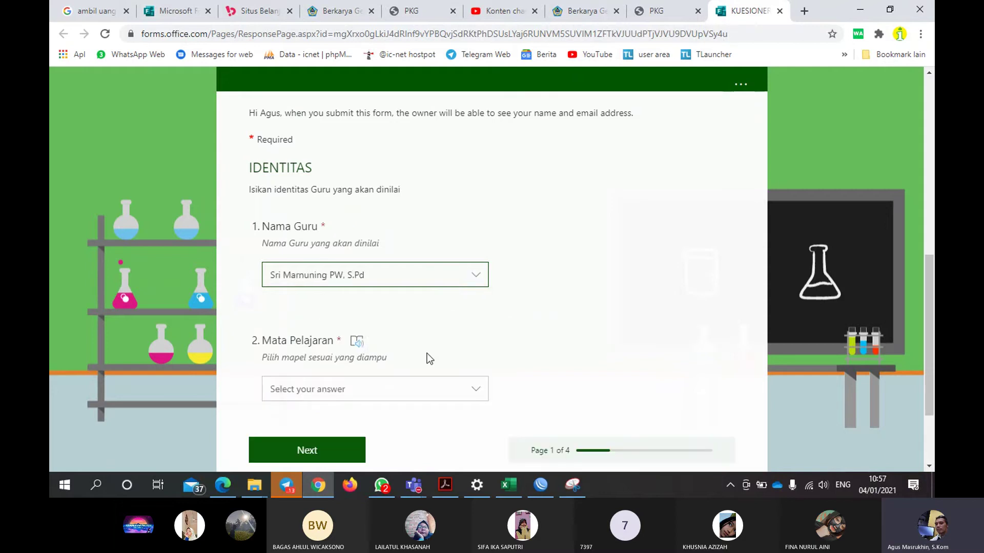
scroll(530, 212, down, 2)
click(428, 278)
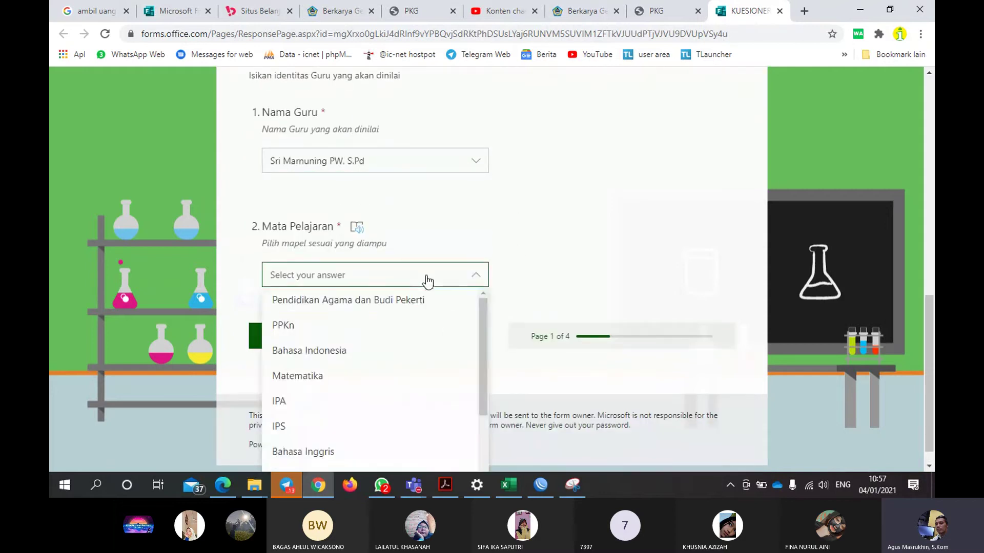
scroll(433, 330, down, 3)
click(434, 416)
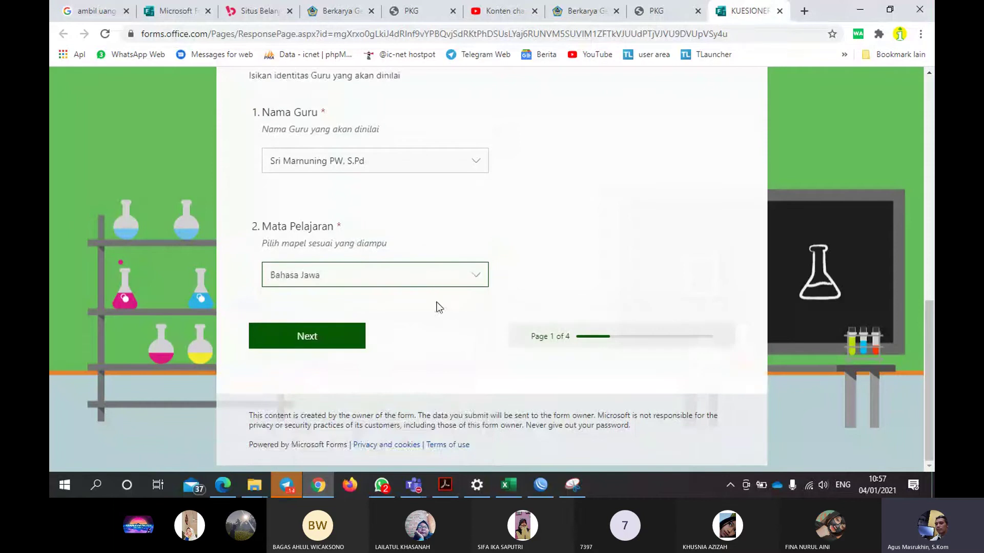
click(334, 338)
Answer KOMUNIKASI questions 3 and 4 with TP (Tidak Pernah) and question 5 with SR (Sering), and continue to page 3
scroll(387, 294, down, 1)
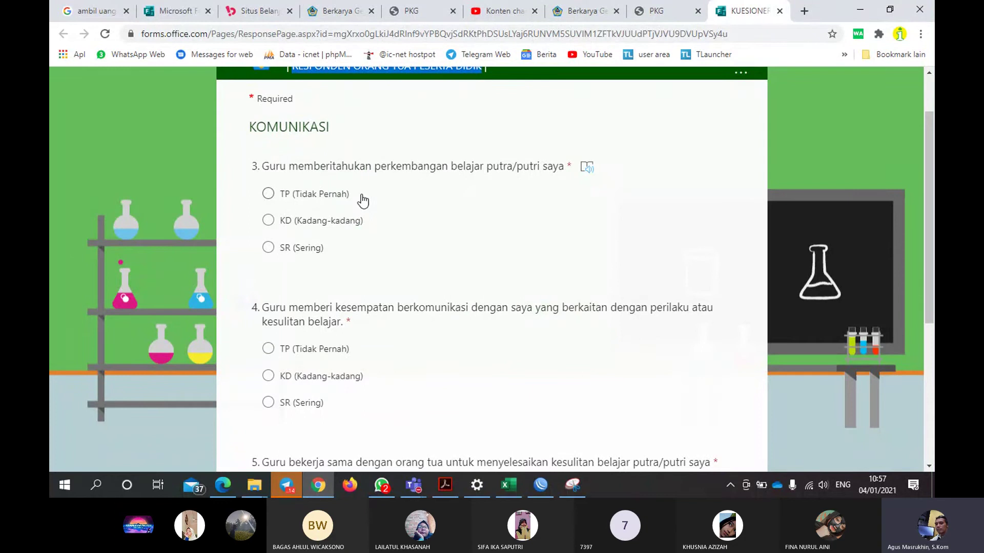
click(335, 195)
scroll(402, 225, down, 3)
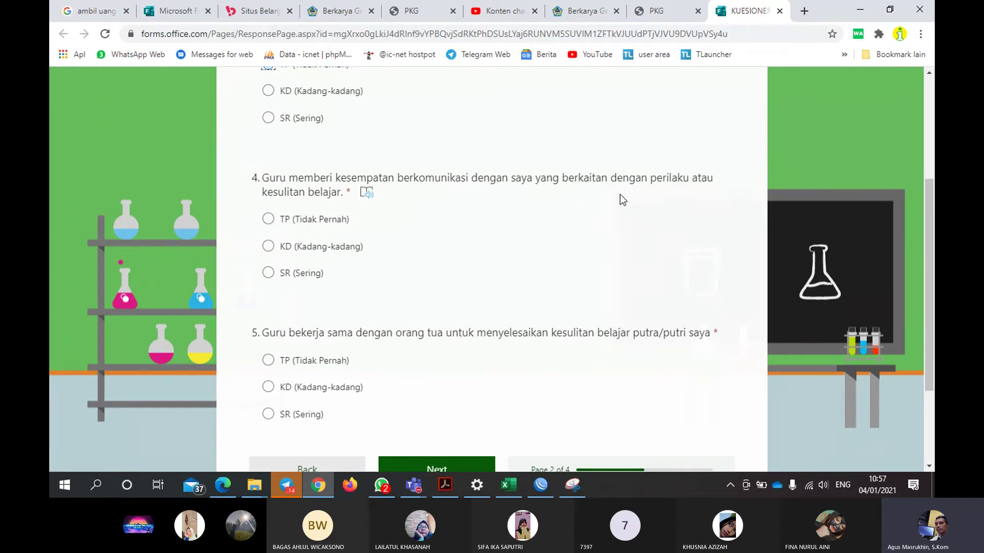
click(268, 218)
scroll(488, 274, down, 2)
scroll(461, 287, up, 2)
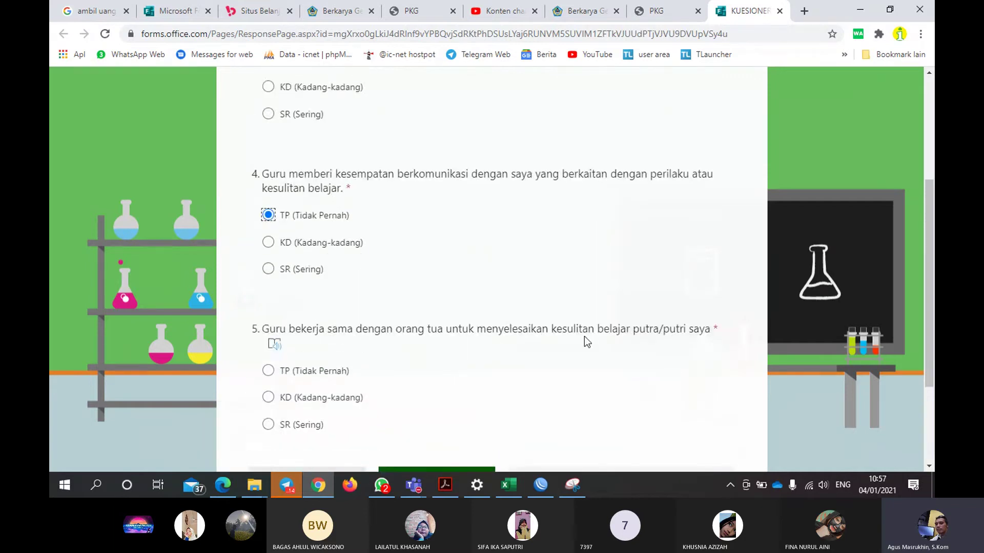
scroll(413, 357, down, 3)
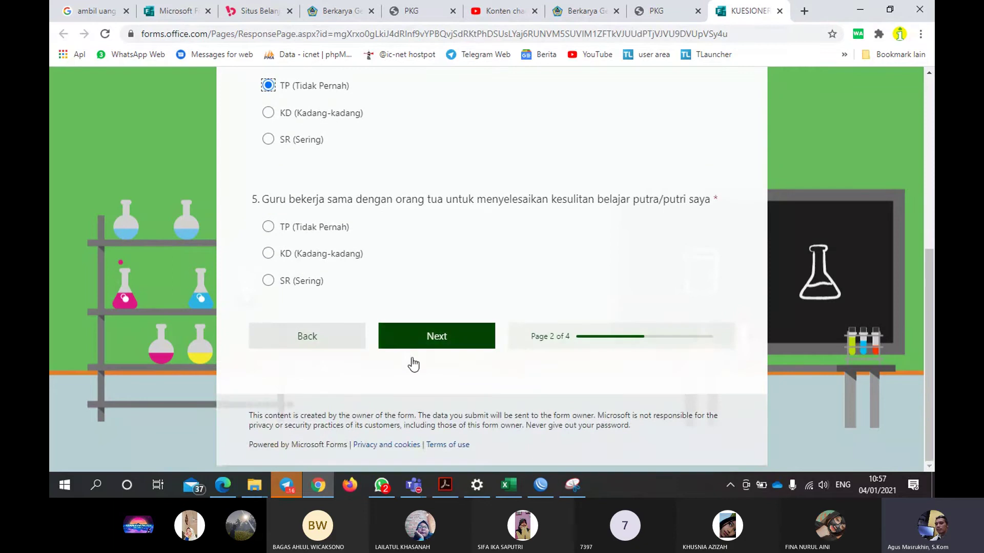
click(268, 283)
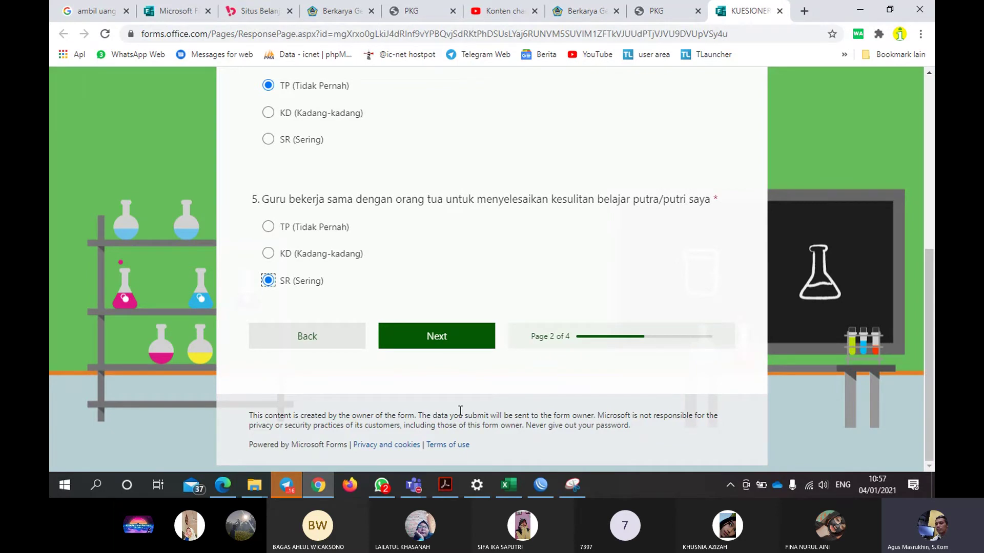
click(431, 339)
Go back to page 2 to view the KOMUNIKASI section heading and its questions, and return to page 3
scroll(430, 333, down, 10)
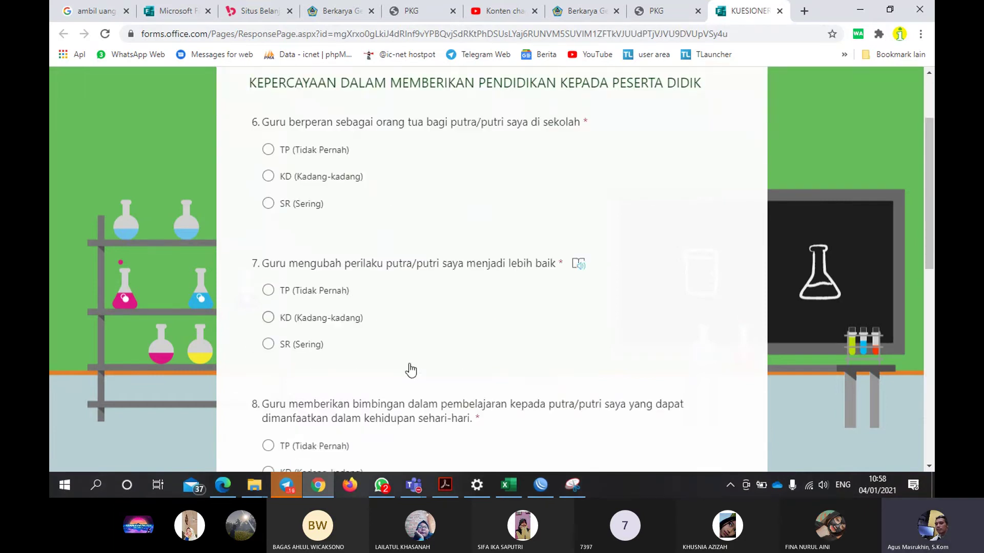
click(352, 335)
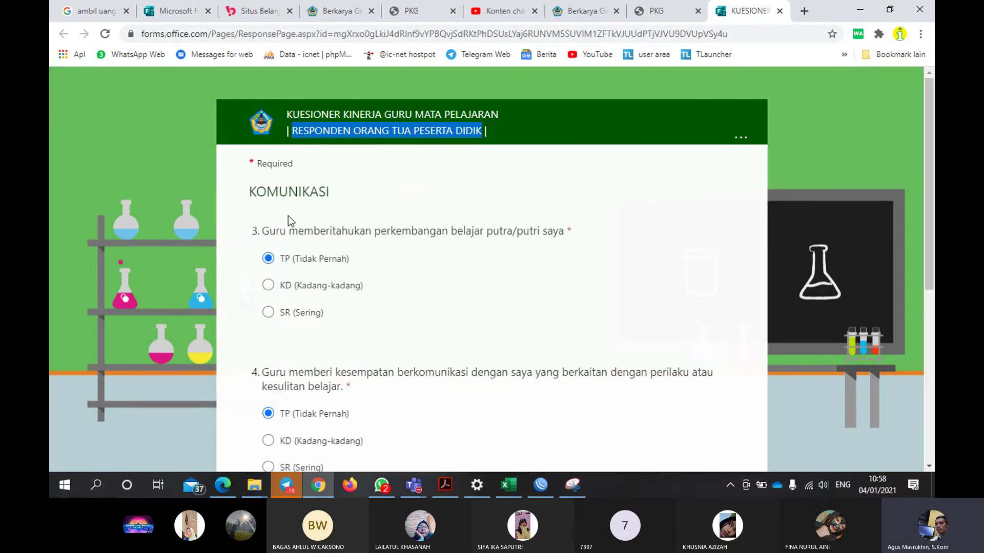
double_click(283, 192)
click(223, 200)
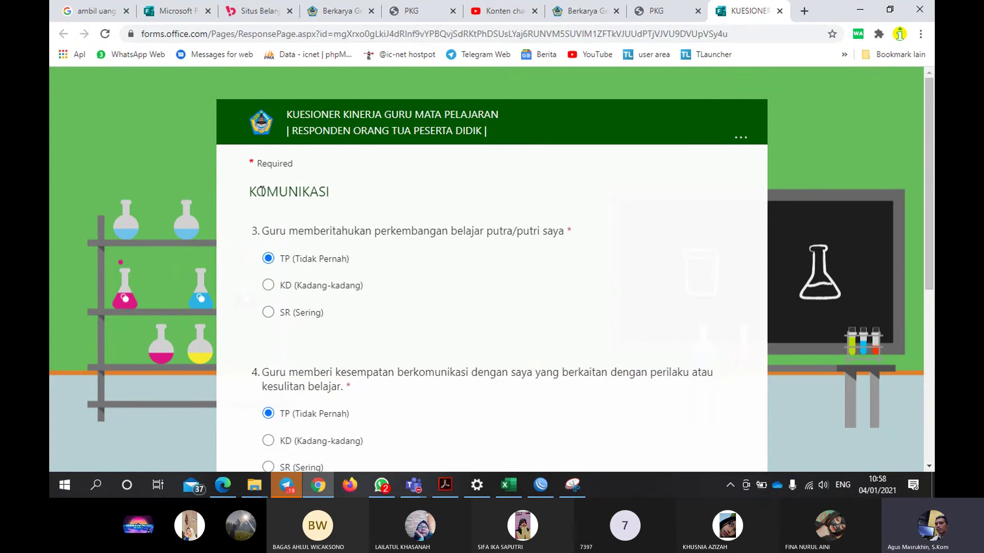
scroll(352, 314, down, 6)
click(412, 342)
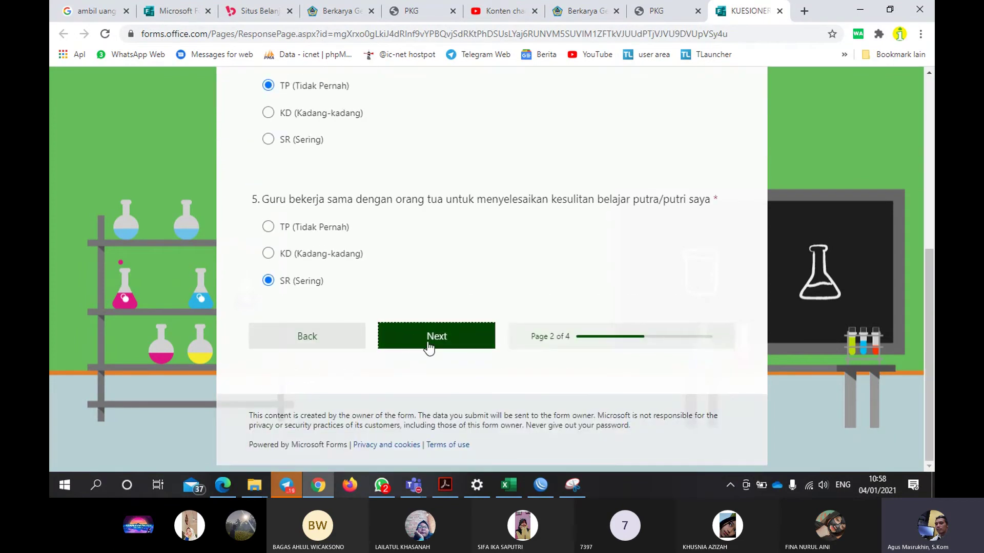
Highlight the heading KEPERCAYAAN DALAM MEMBERIKAN PENDIDIKAN KEPADA PESERTA DIDIK and answer questions 6 and 7 with TP (Tidak Pernah)
drag(250, 192, 706, 197)
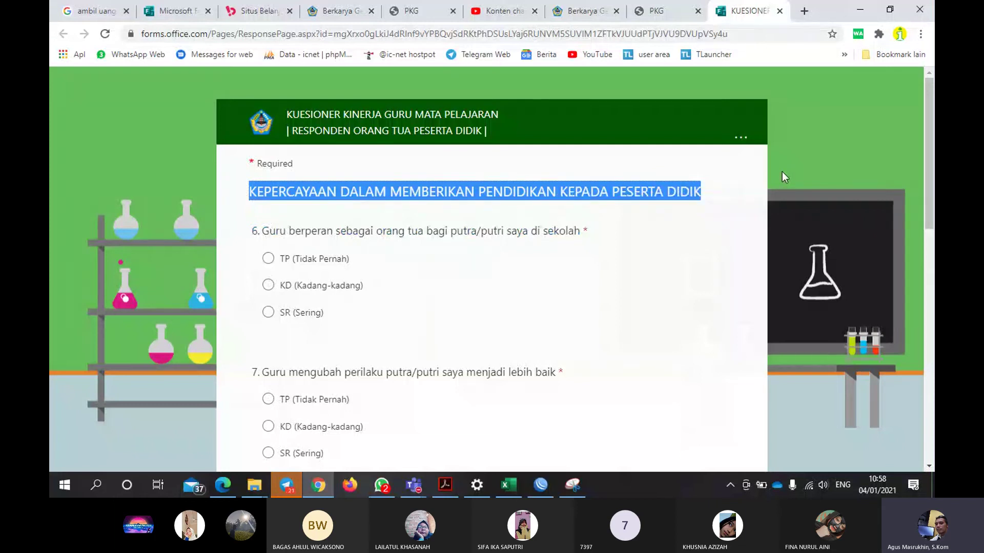
scroll(779, 174, down, 1)
click(309, 161)
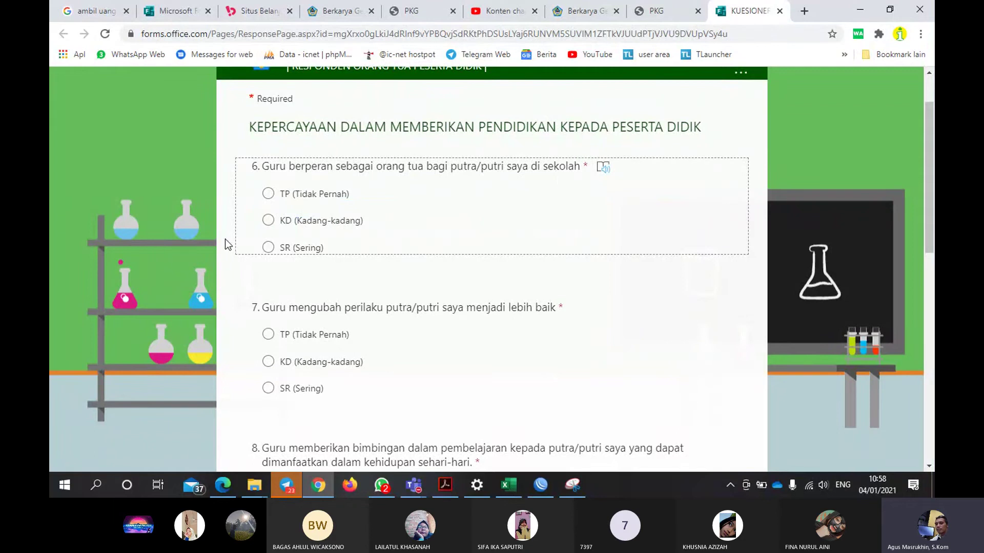
click(268, 194)
scroll(435, 238, down, 3)
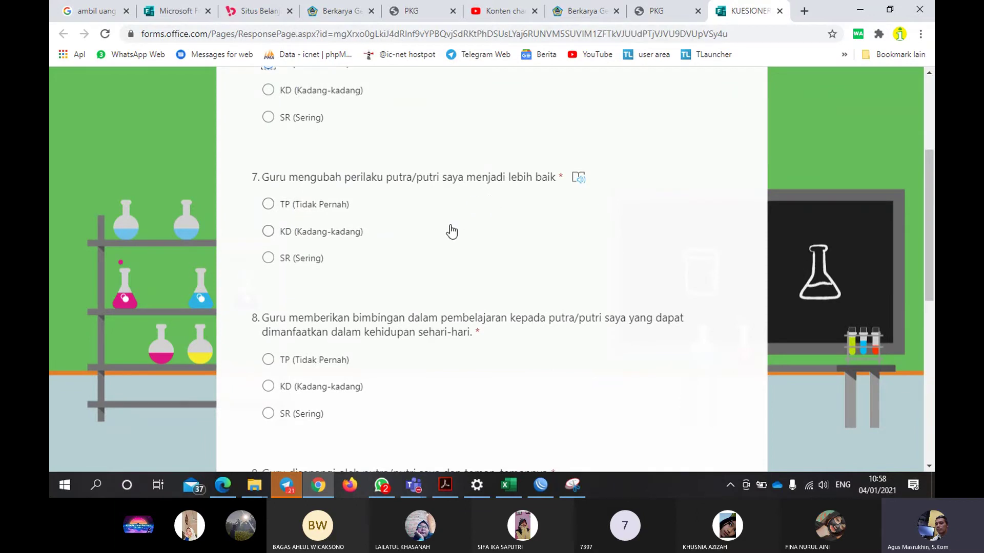
scroll(450, 230, down, 1)
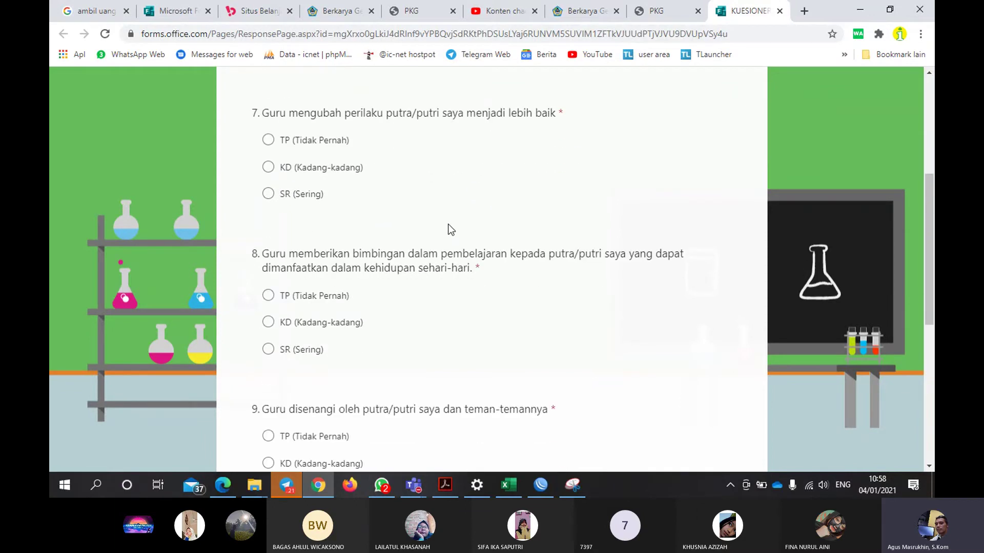
click(268, 142)
Answer questions 8, 9 and 10 with KD (Kadang-kadang) and continue to page 4
scroll(315, 251, down, 2)
scroll(310, 255, down, 3)
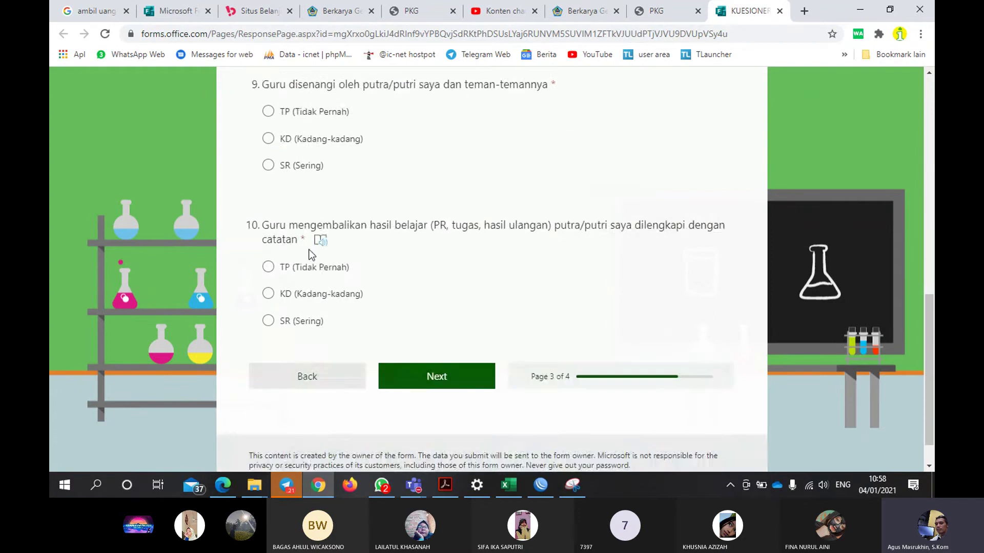
scroll(276, 264, up, 6)
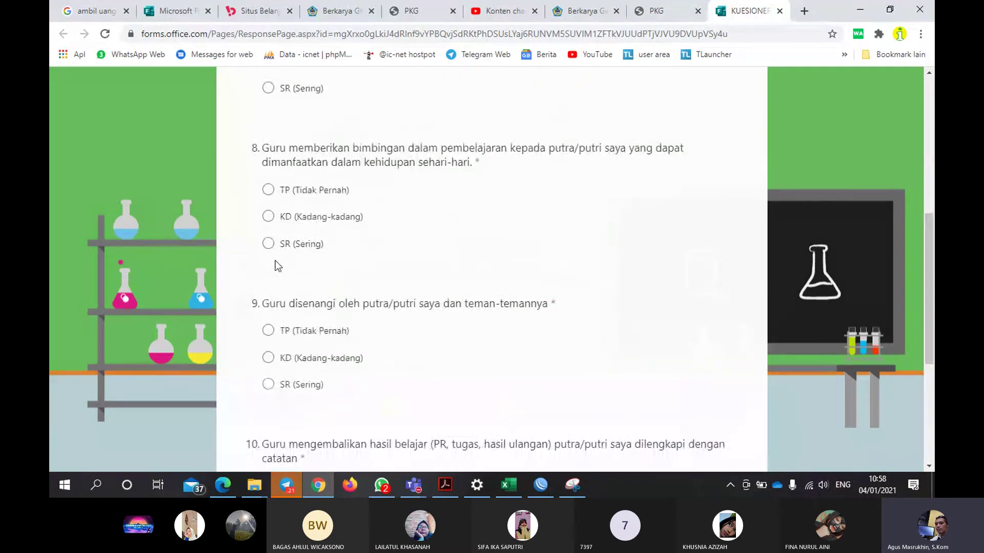
click(269, 351)
scroll(273, 354, down, 1)
scroll(274, 358, down, 4)
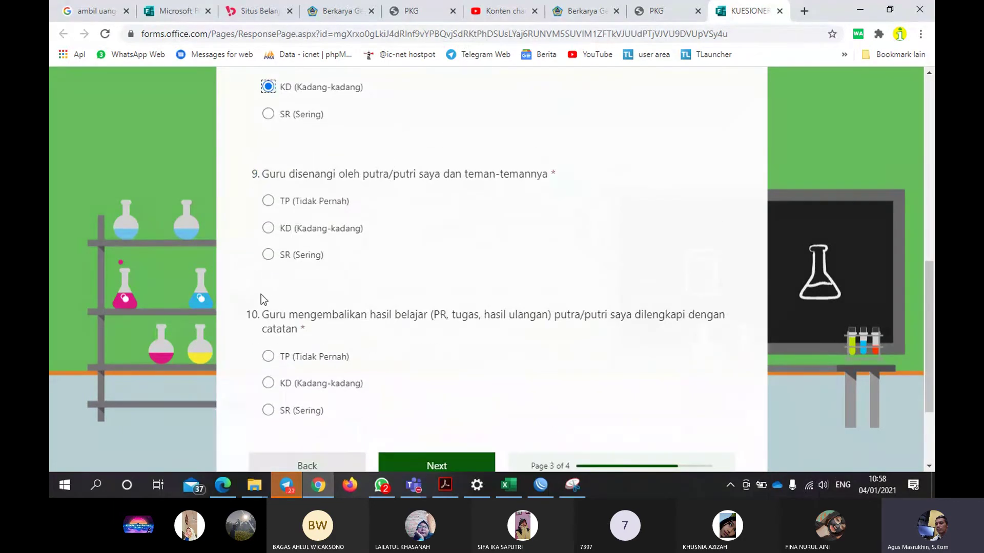
click(268, 227)
scroll(281, 256, down, 2)
click(279, 262)
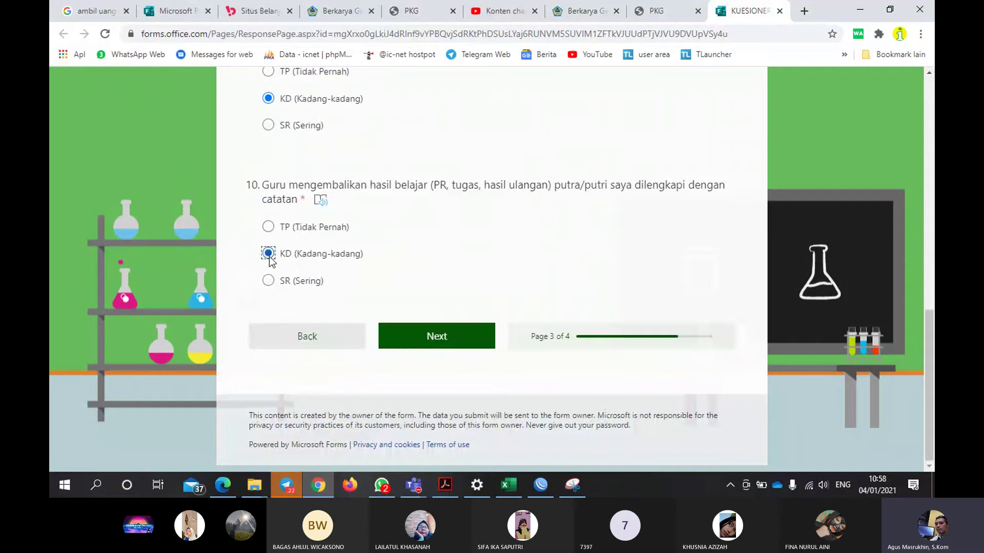
click(453, 345)
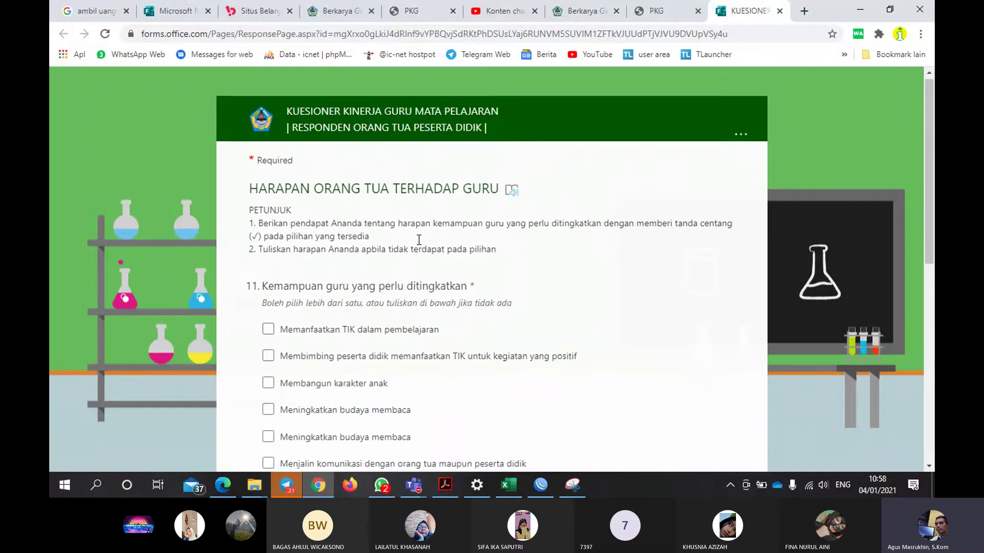
Review the choices for question 11, Kemampuan guru yang perlu ditingkatkan, through to the Other field at the form's end
scroll(239, 169, down, 2)
scroll(352, 259, down, 3)
scroll(352, 259, down, 2)
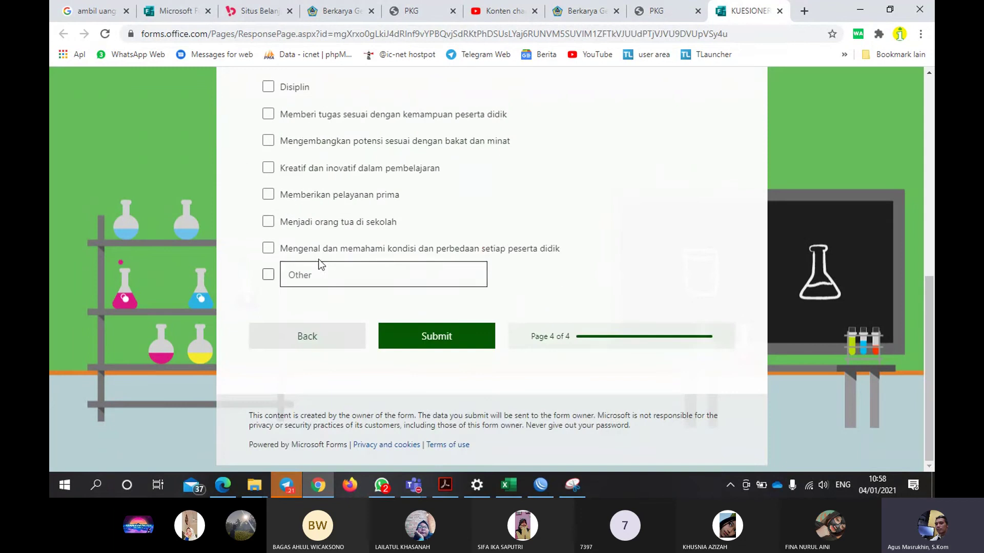
Review the HARAPAN ORANG TUA TERHADAP GURU instructions again, together with question 11's choices and its free-text Other option
scroll(272, 249, up, 5)
scroll(277, 223, down, 5)
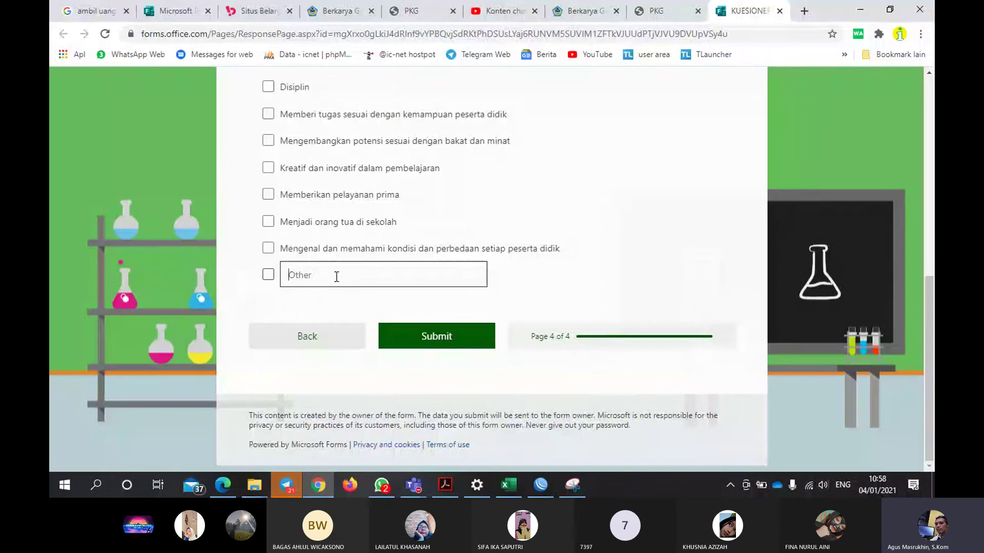
scroll(336, 277, up, 8)
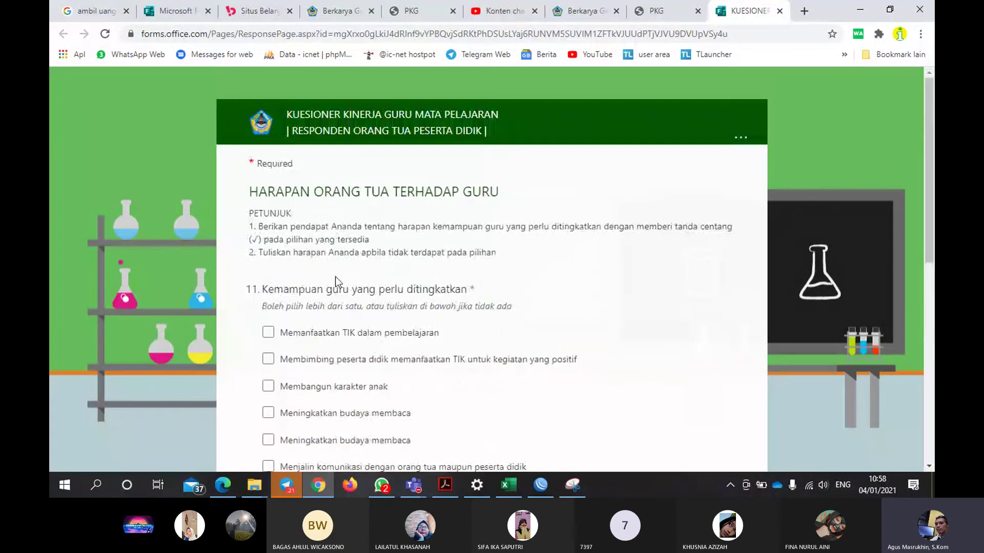
scroll(336, 277, down, 8)
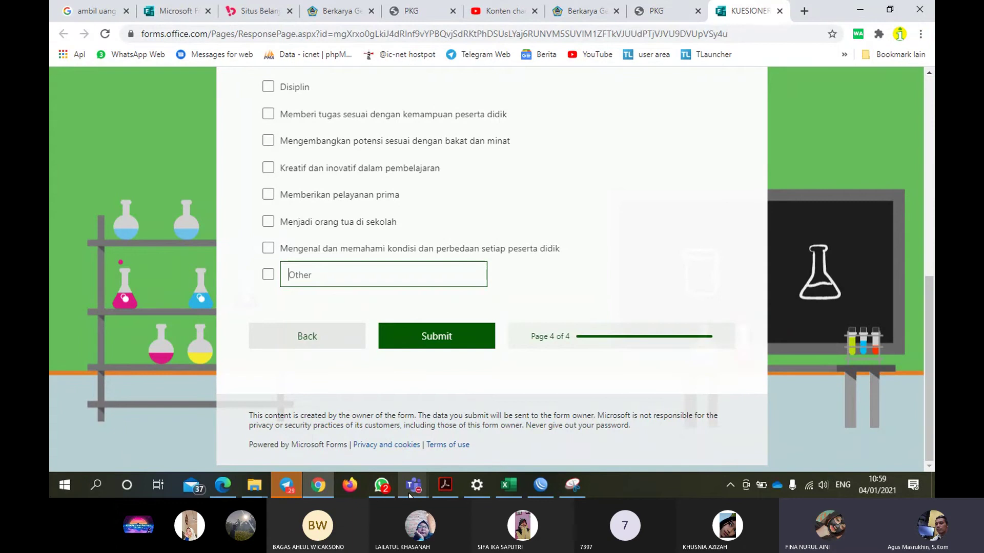
Switch to the B-TIK 8E meeting in Microsoft Teams and stop sharing the screen
mouse_move(414, 485)
click(535, 395)
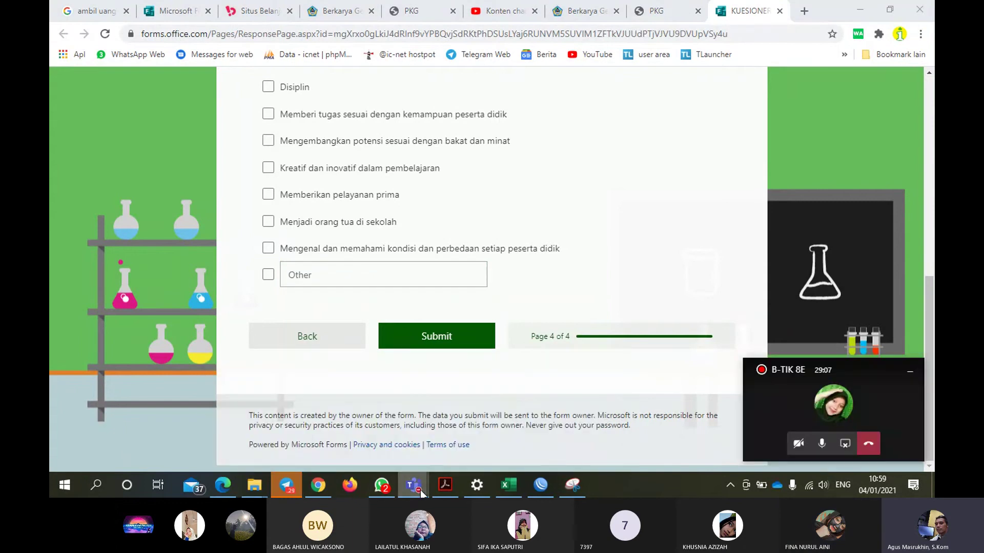
click(422, 404)
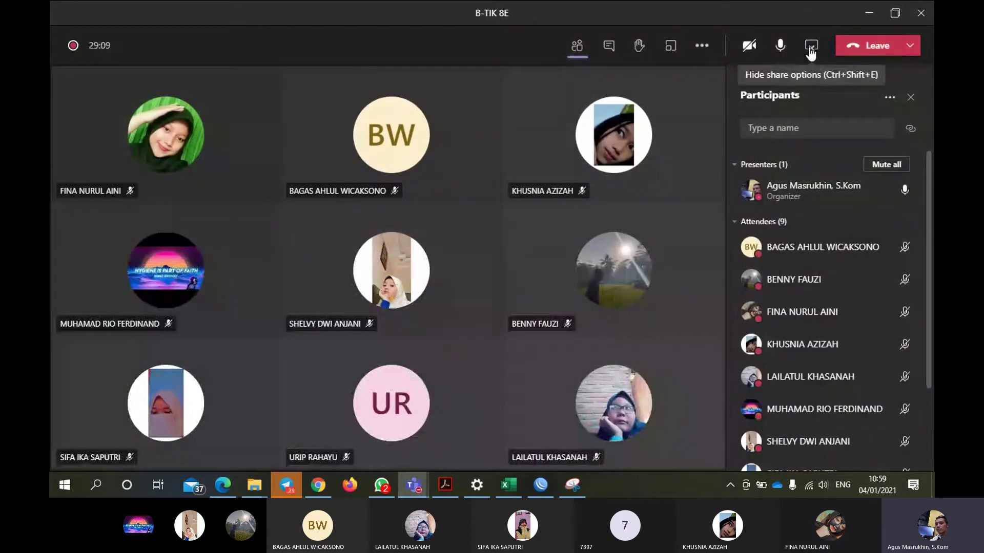
click(810, 50)
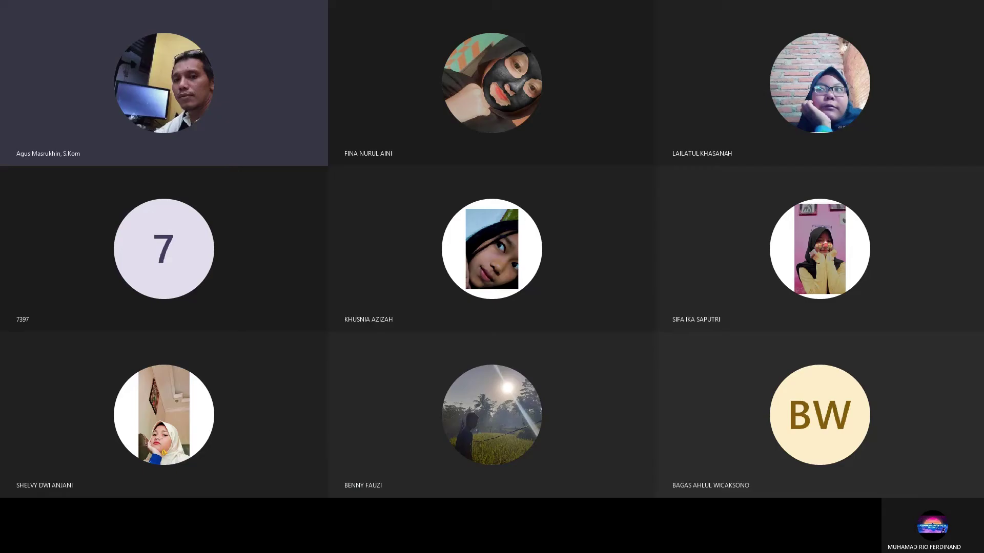